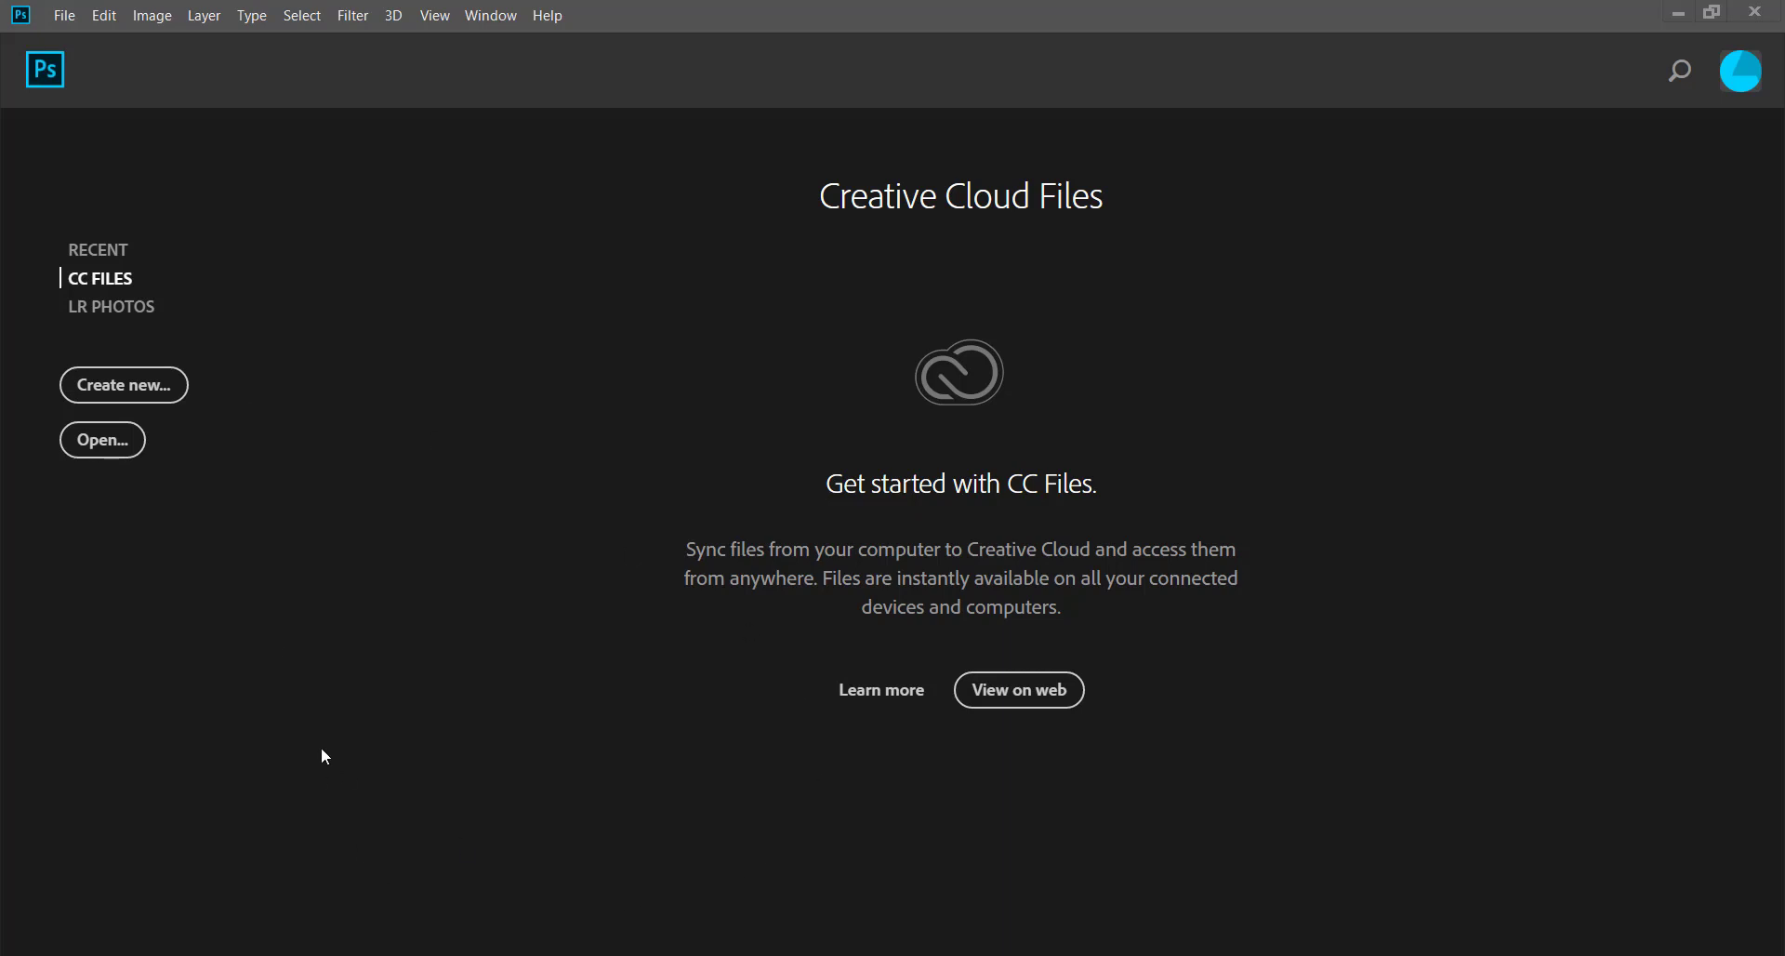
# Open the New Document settings from the start screen via File > New.
pyautogui.click(175, 393)
pyautogui.click(61, 16)
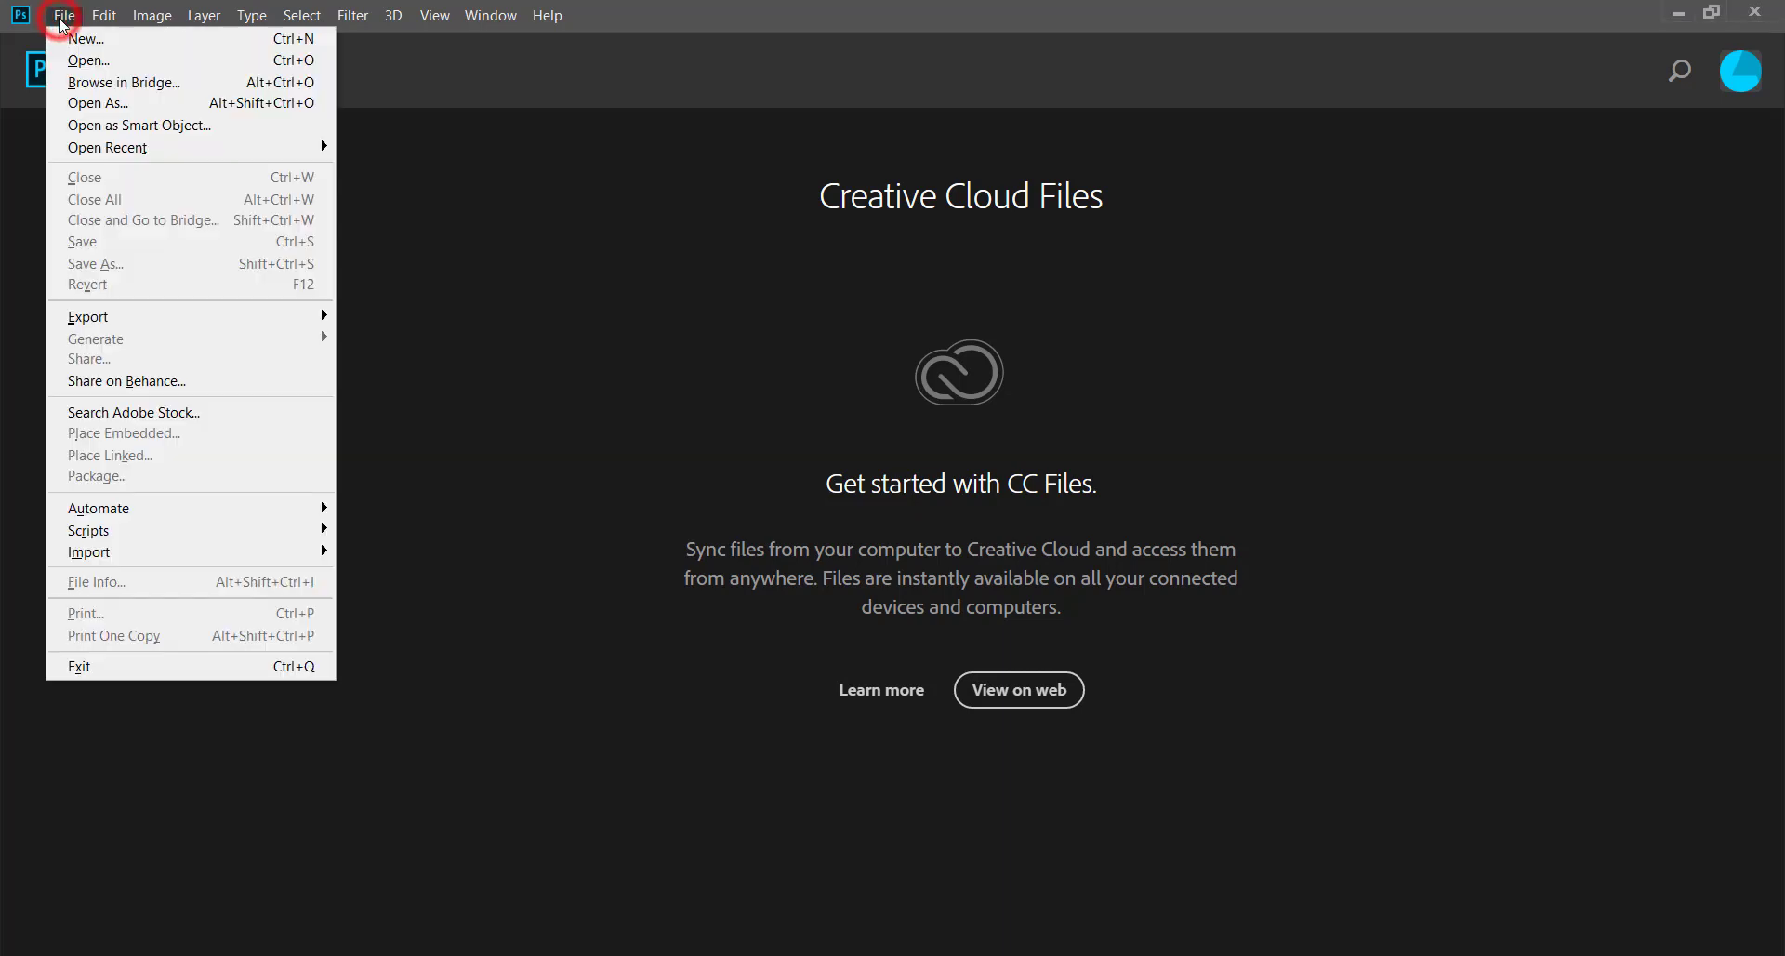
pyautogui.click(93, 45)
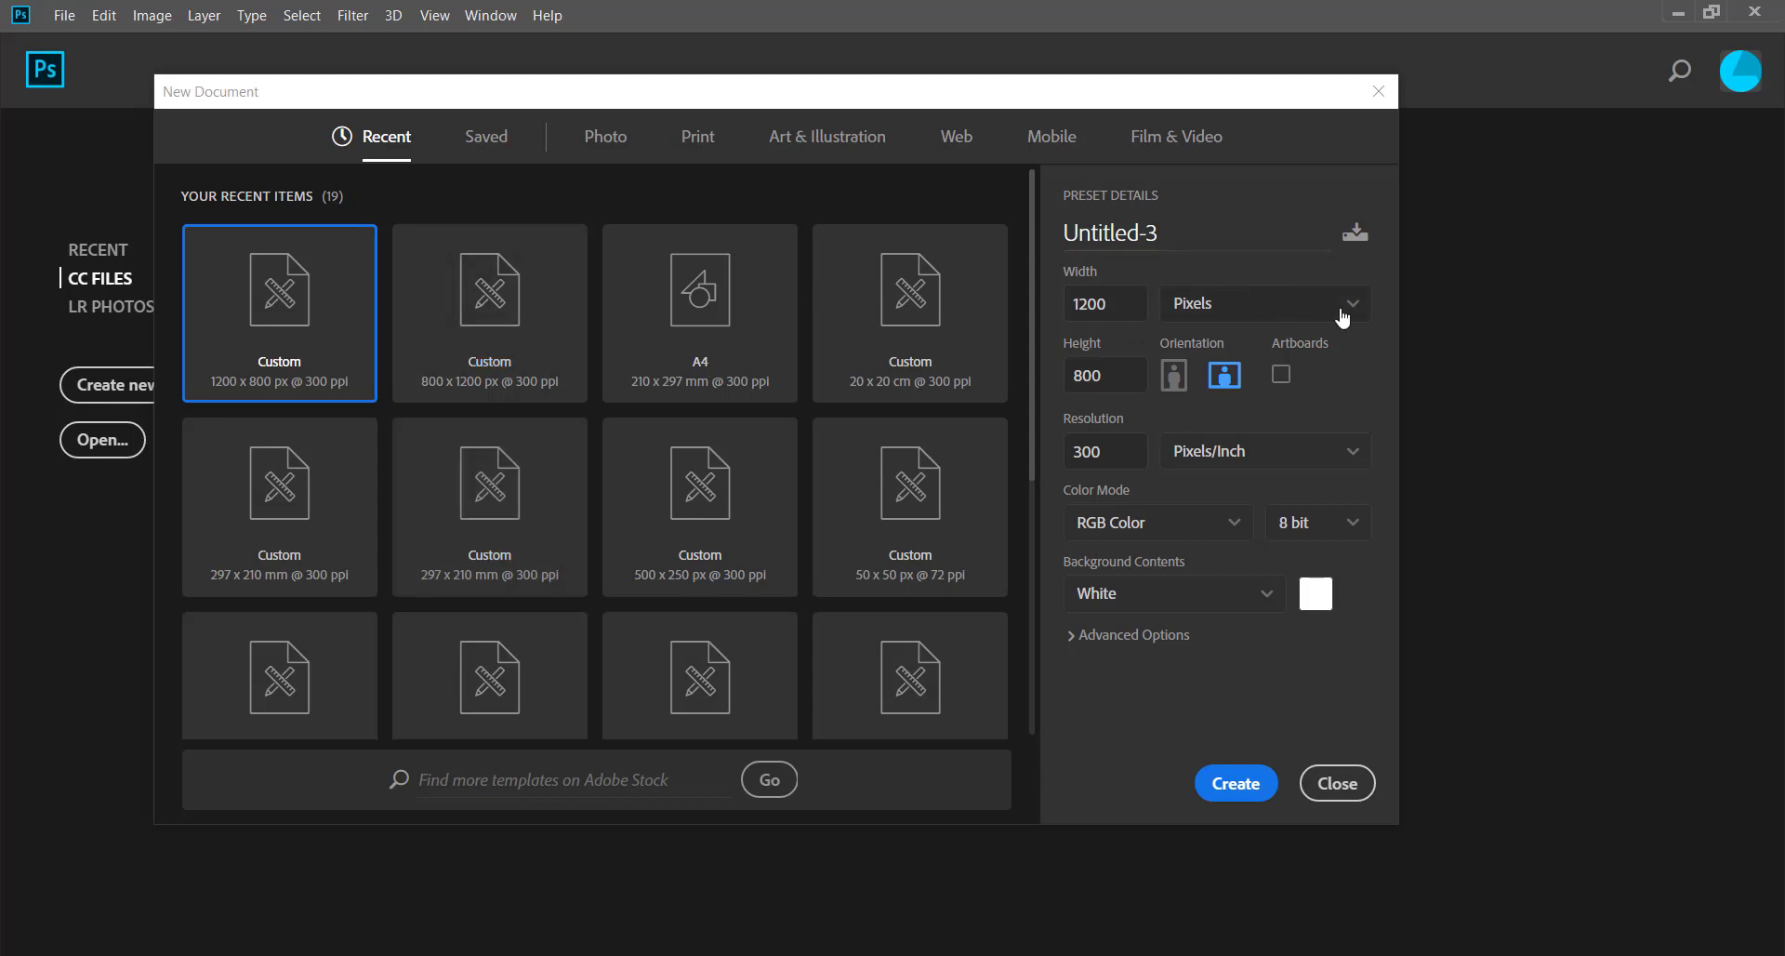
# Check the width units, keep pixels, and leave the 1200 x 800 px canvas landscape.
pyautogui.click(1352, 309)
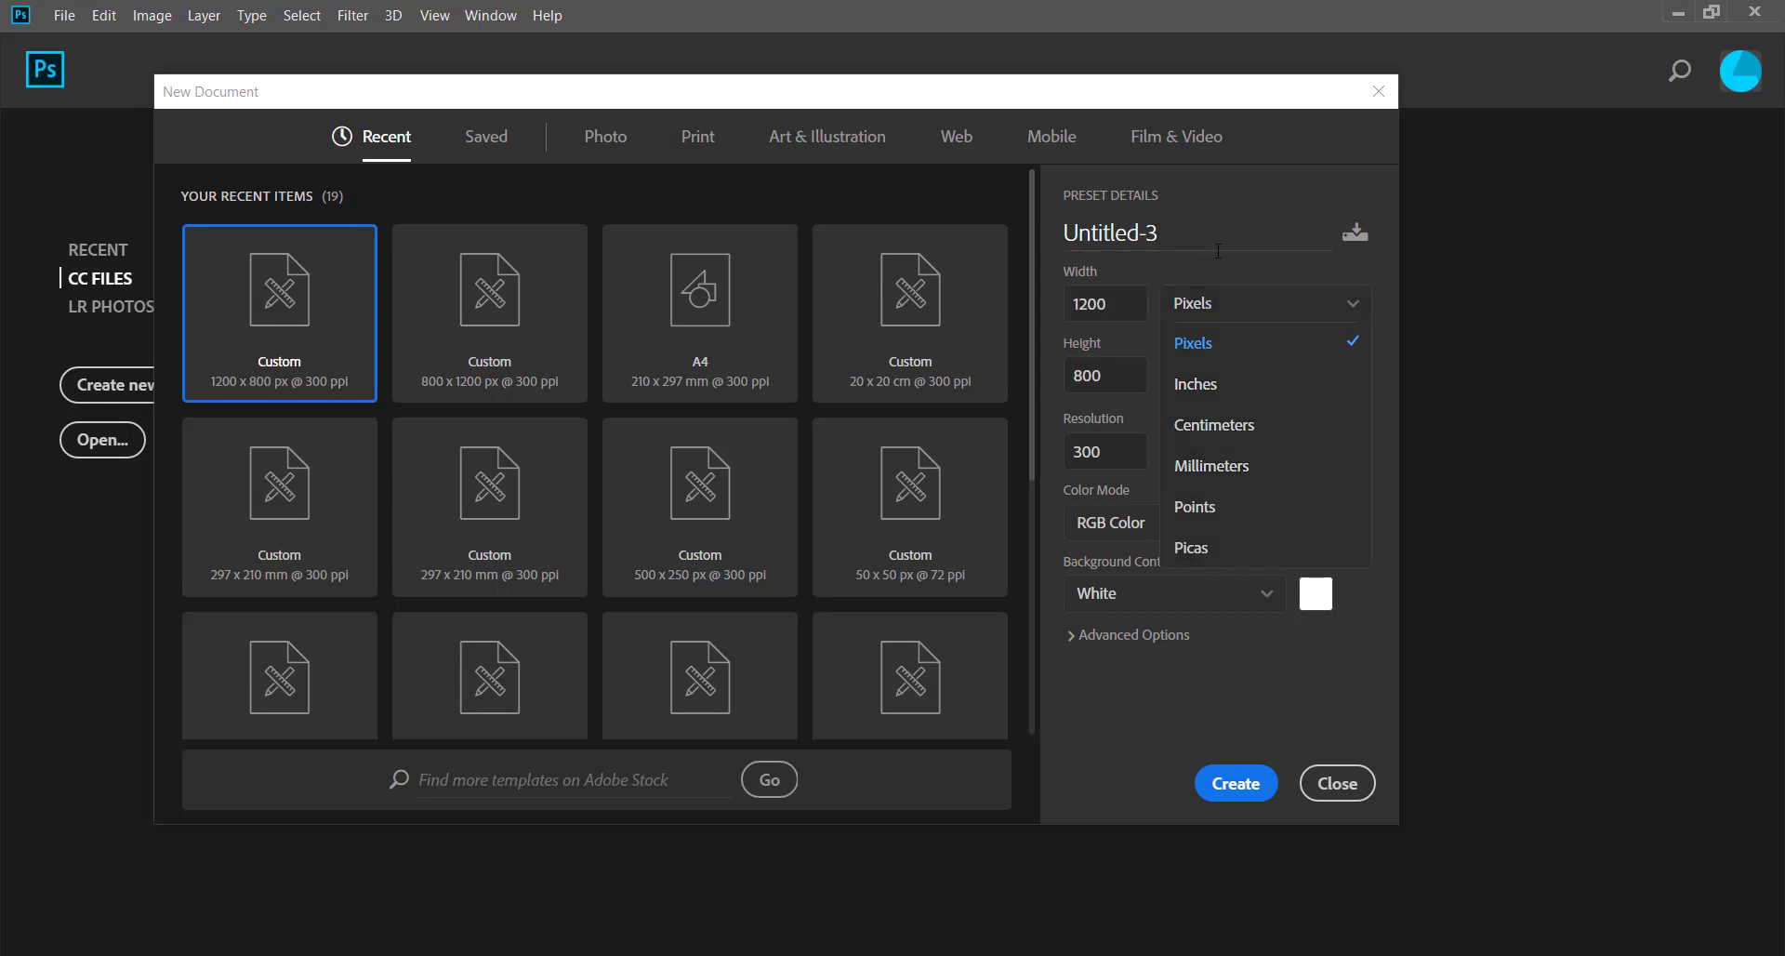
pyautogui.click(1201, 276)
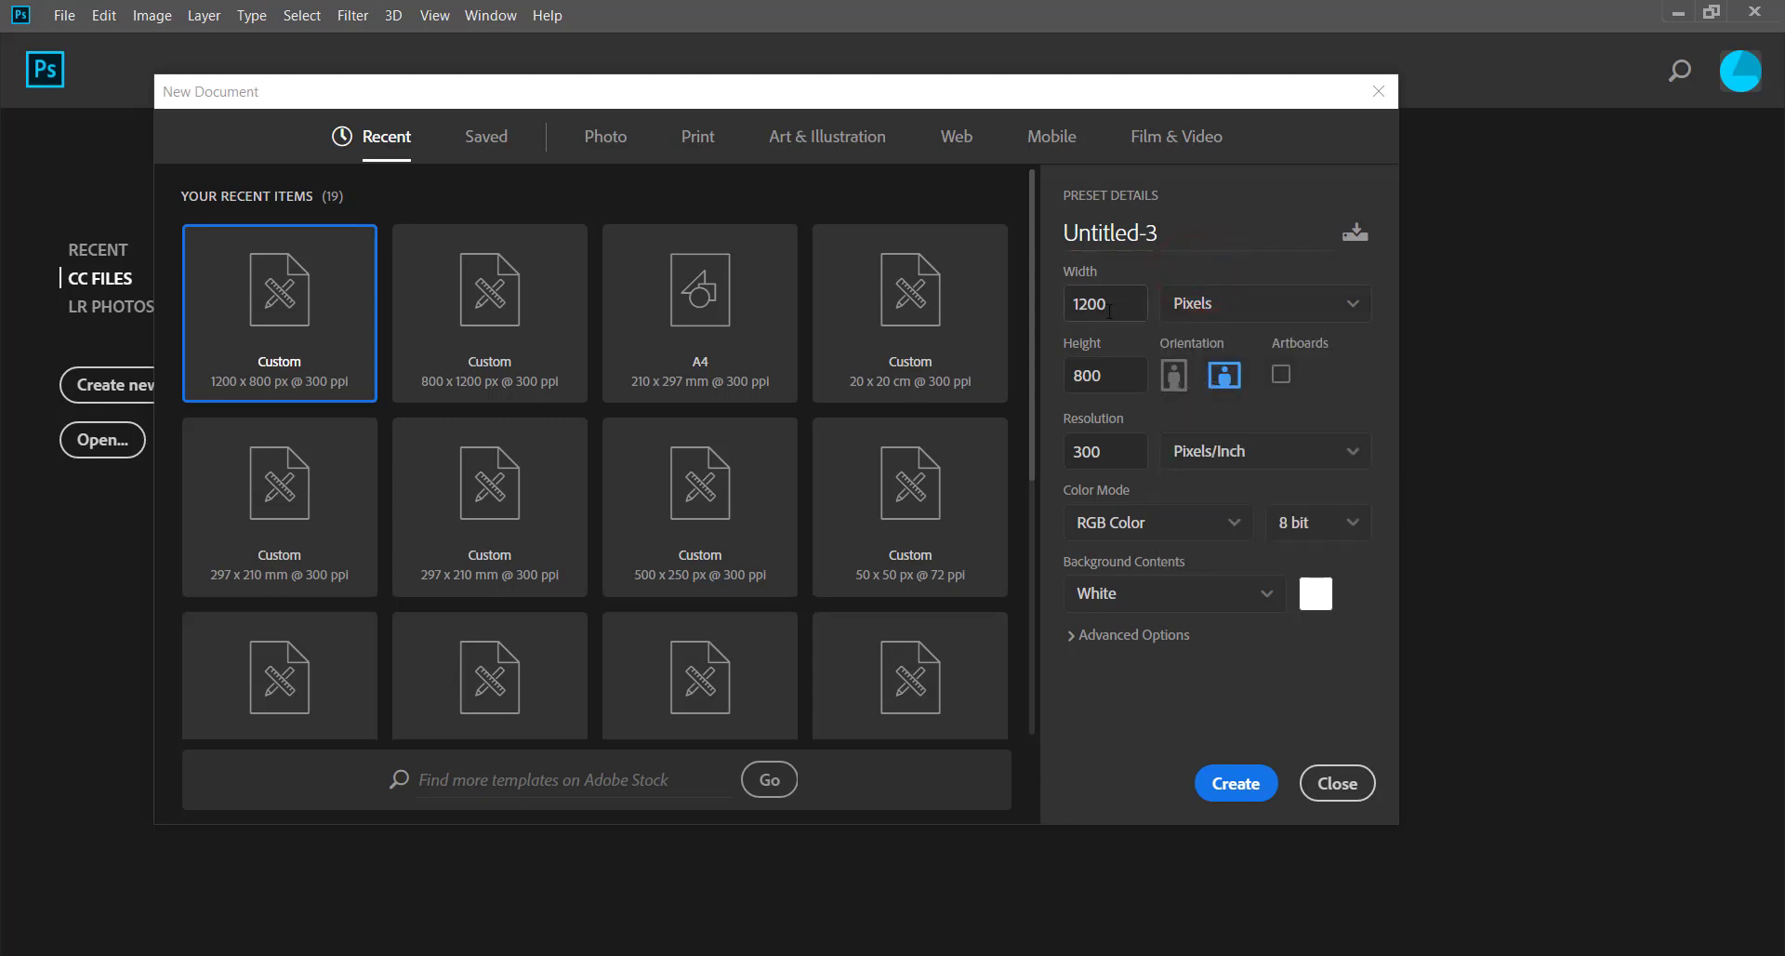
pyautogui.click(1175, 375)
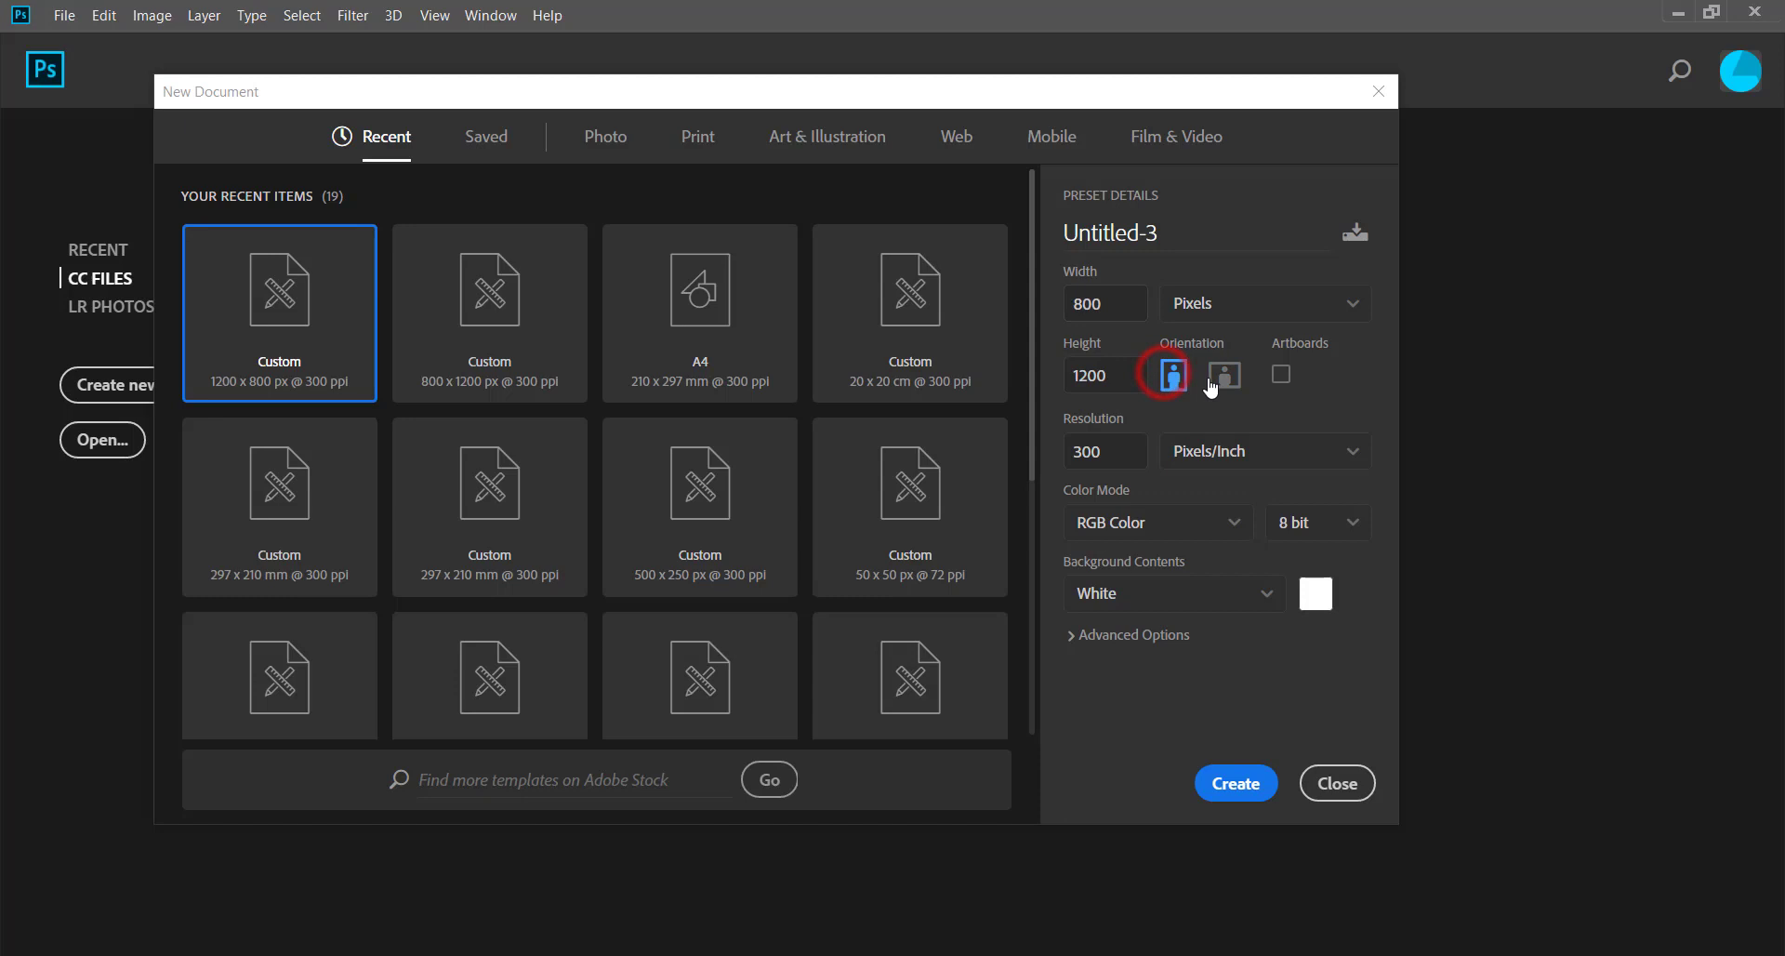
pyautogui.click(1225, 377)
pyautogui.click(1176, 375)
pyautogui.click(1212, 381)
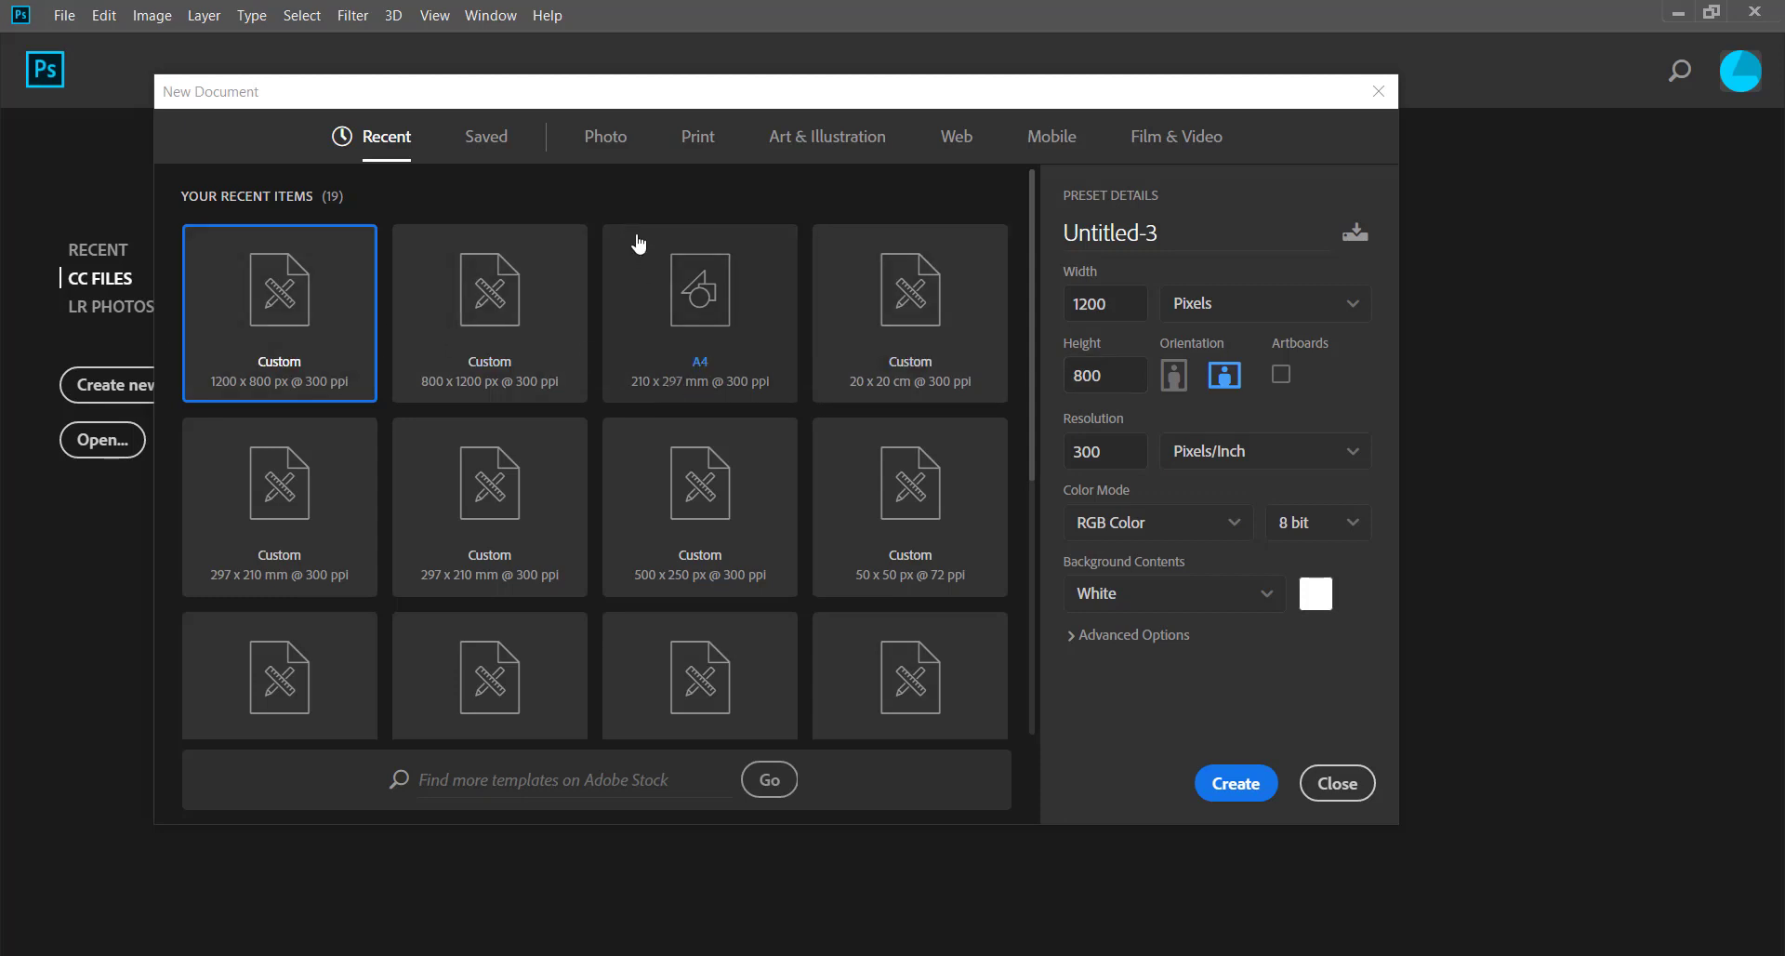
# Browse the Print and Web presets, then settle on Photo's 7 x 5 in, 300 ppi default.
pyautogui.click(609, 139)
pyautogui.click(707, 138)
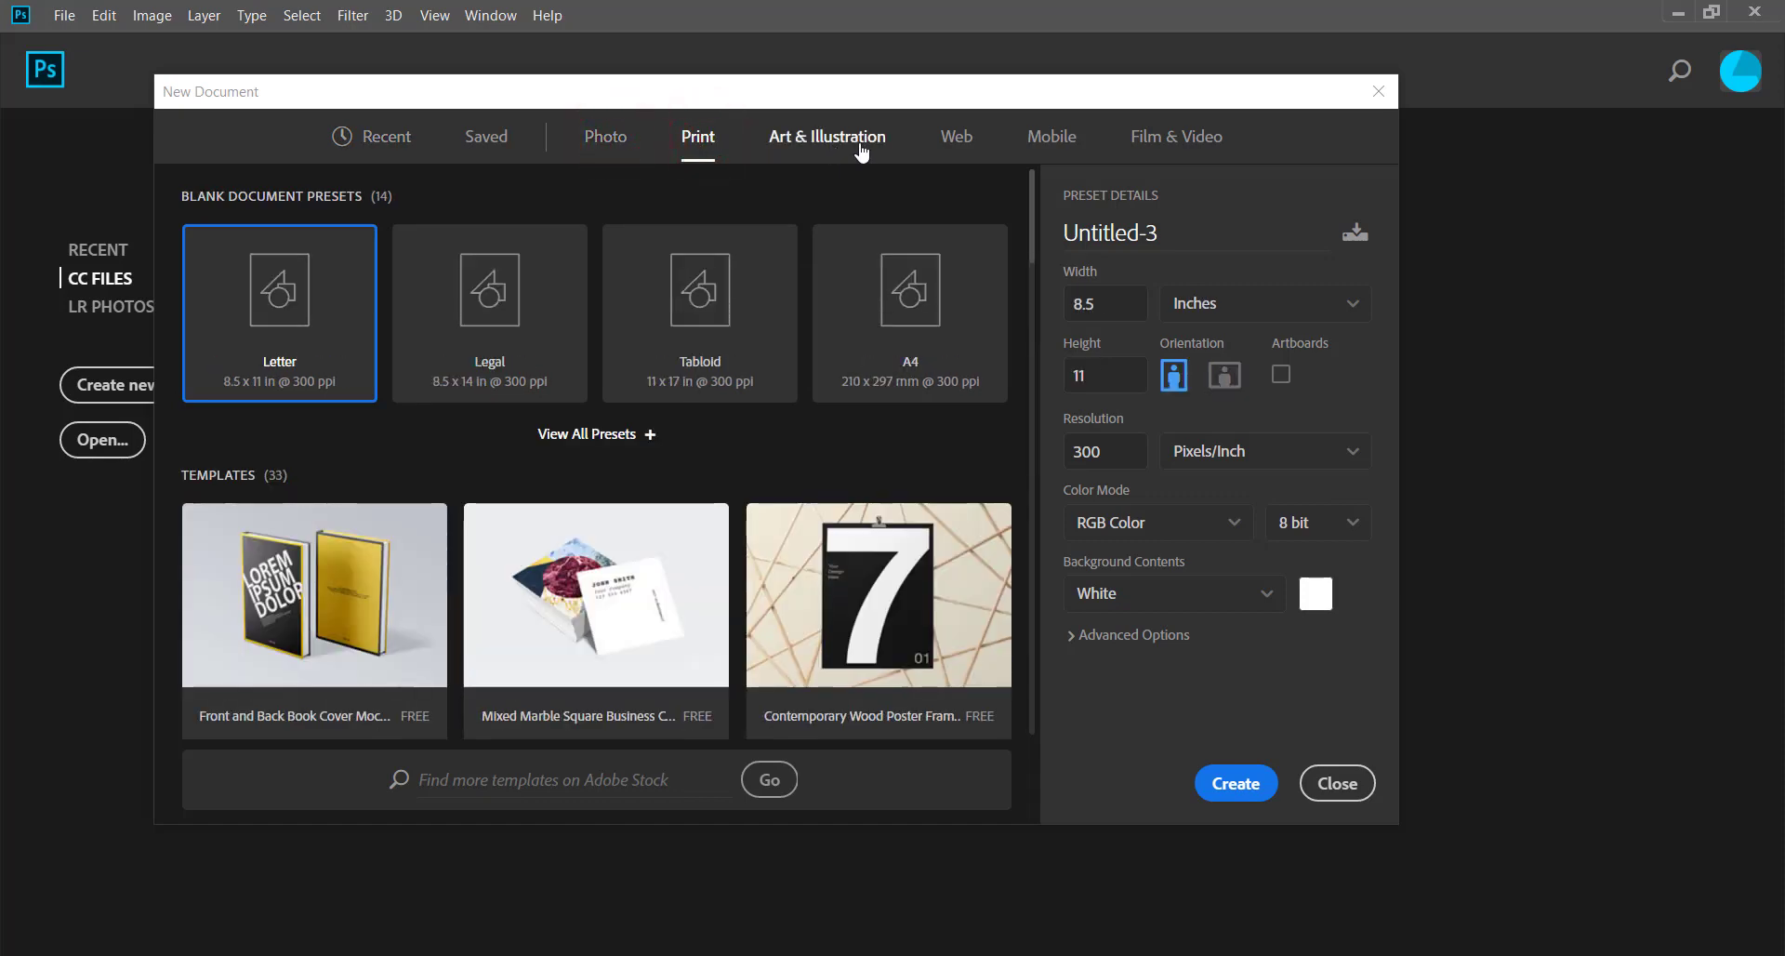
pyautogui.click(957, 140)
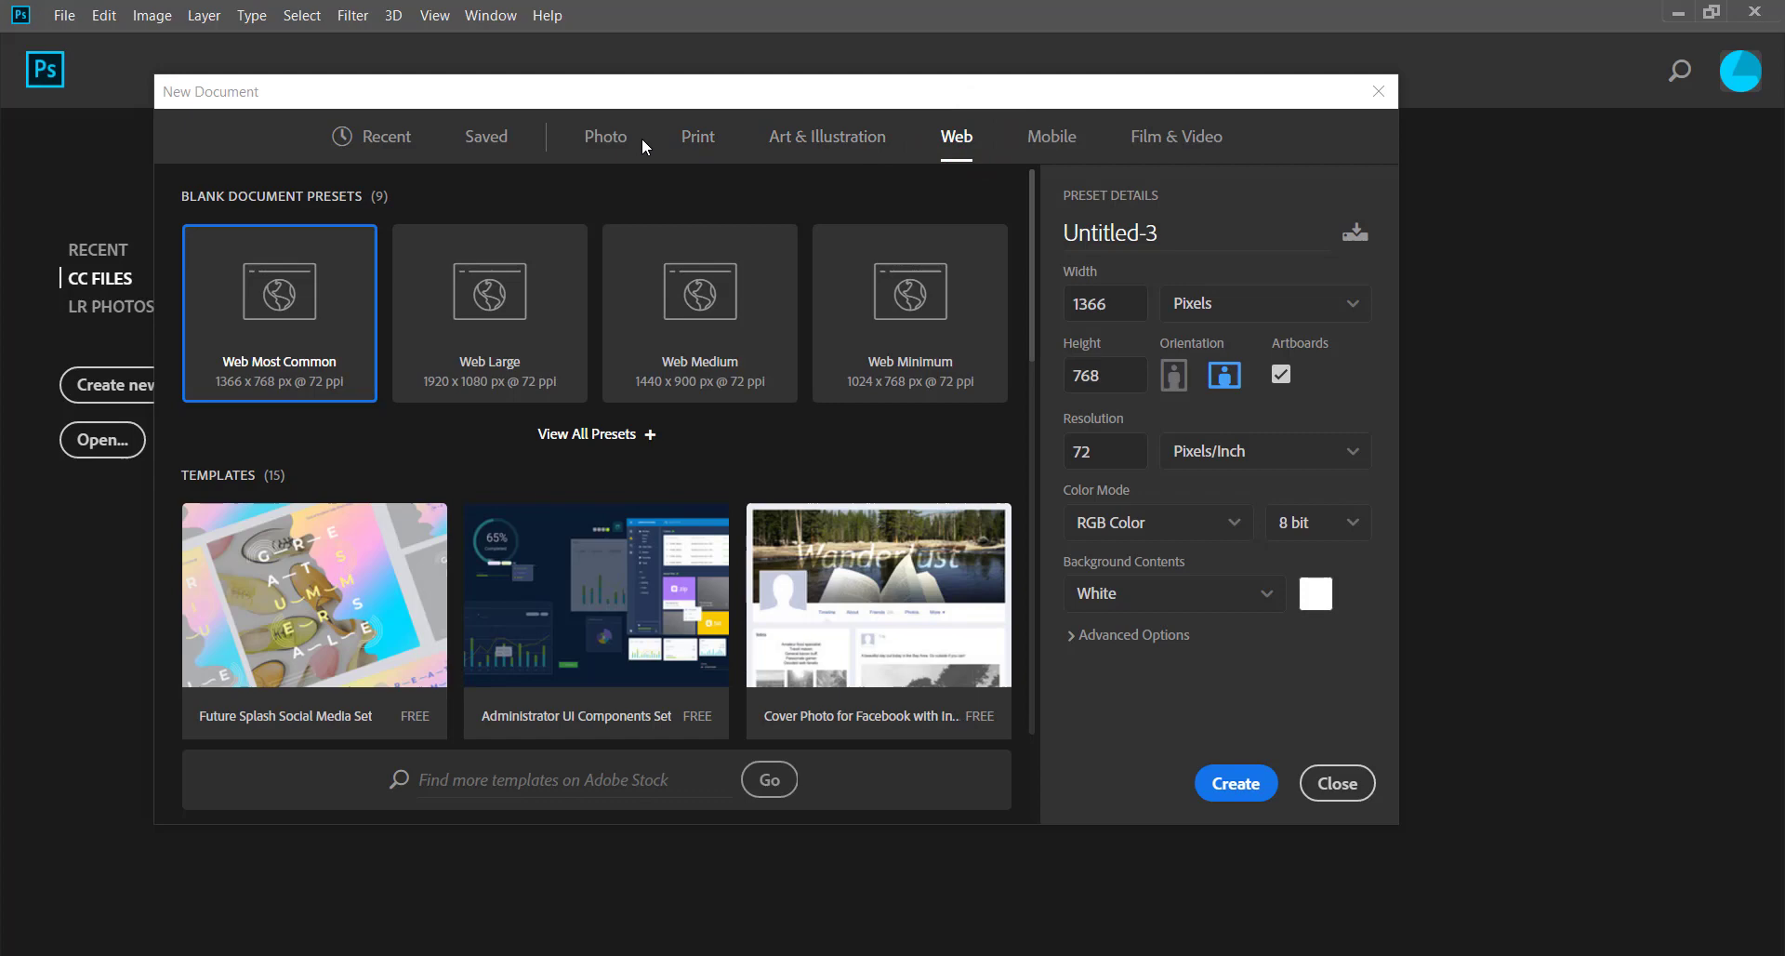
pyautogui.click(605, 137)
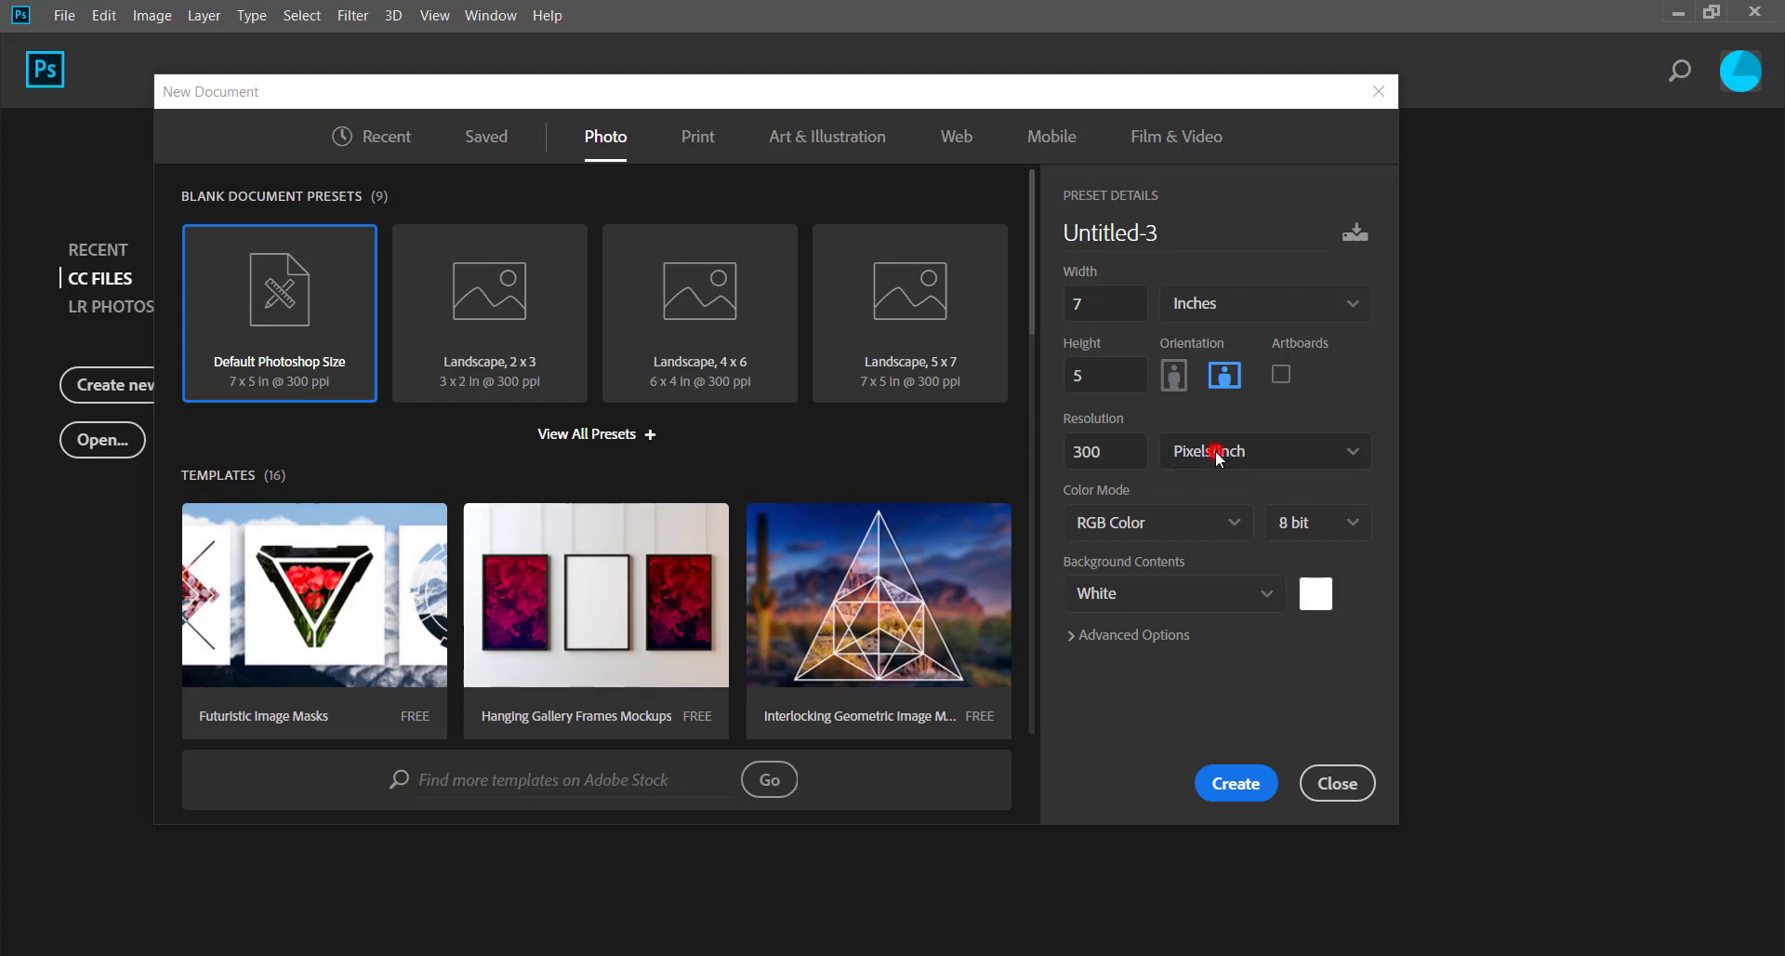
pyautogui.click(1221, 458)
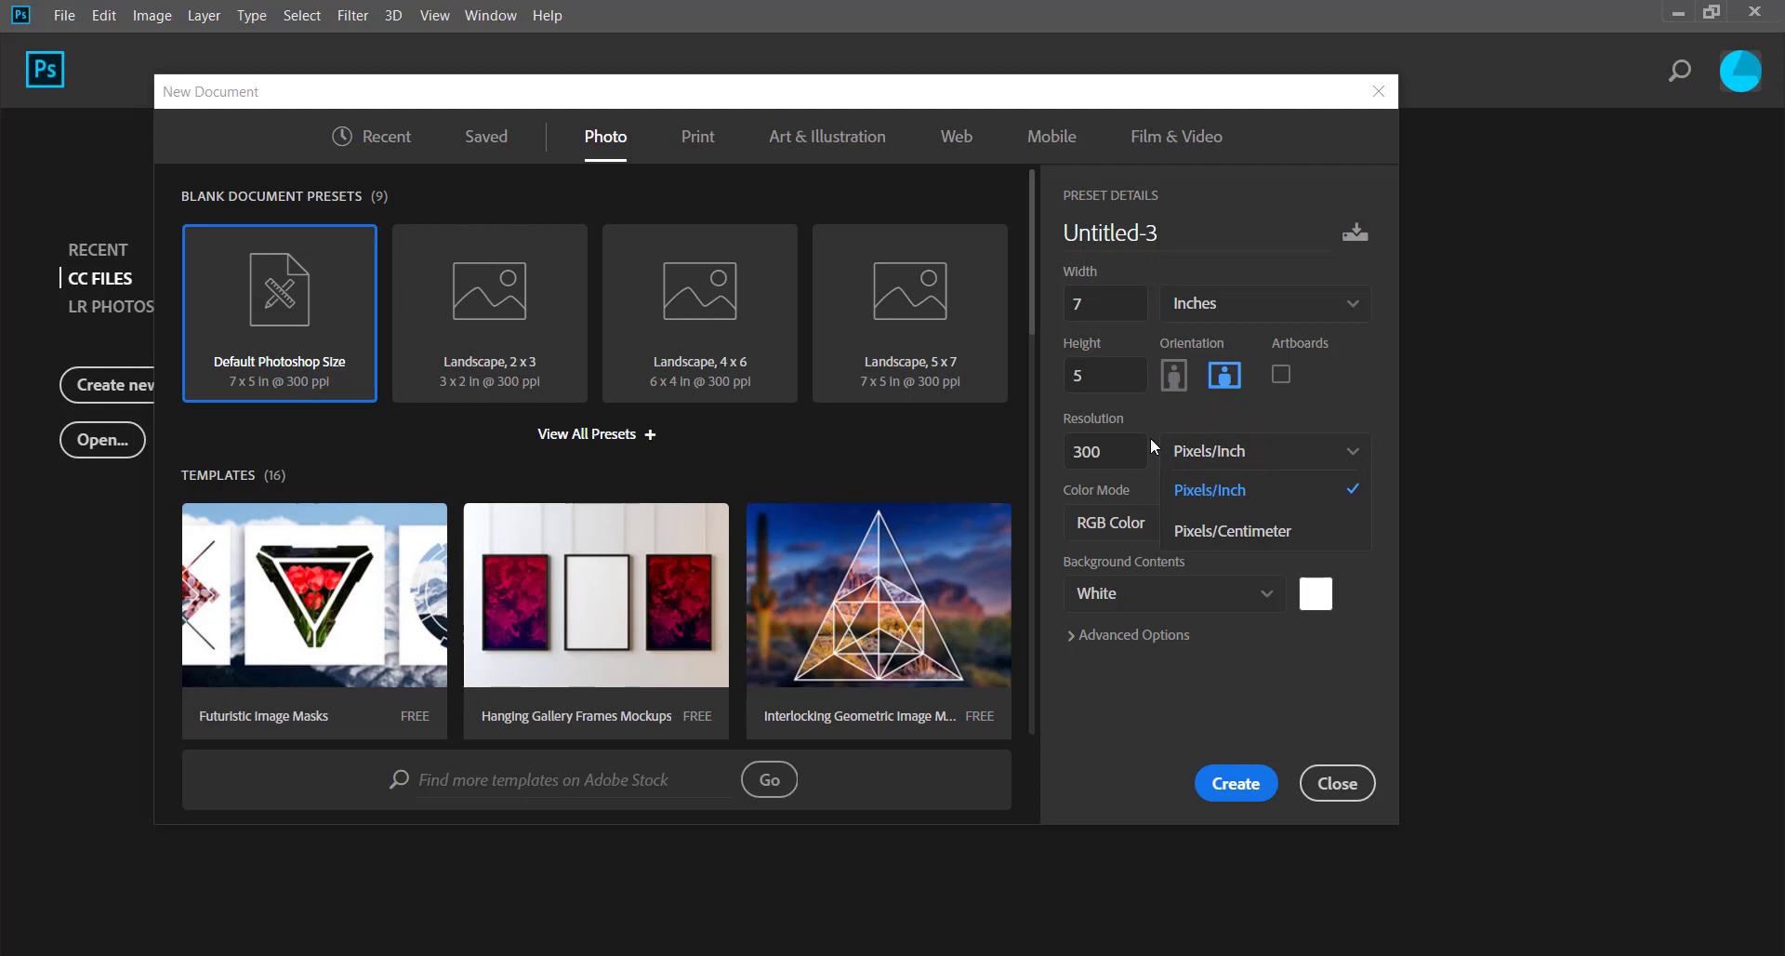
pyautogui.click(1153, 447)
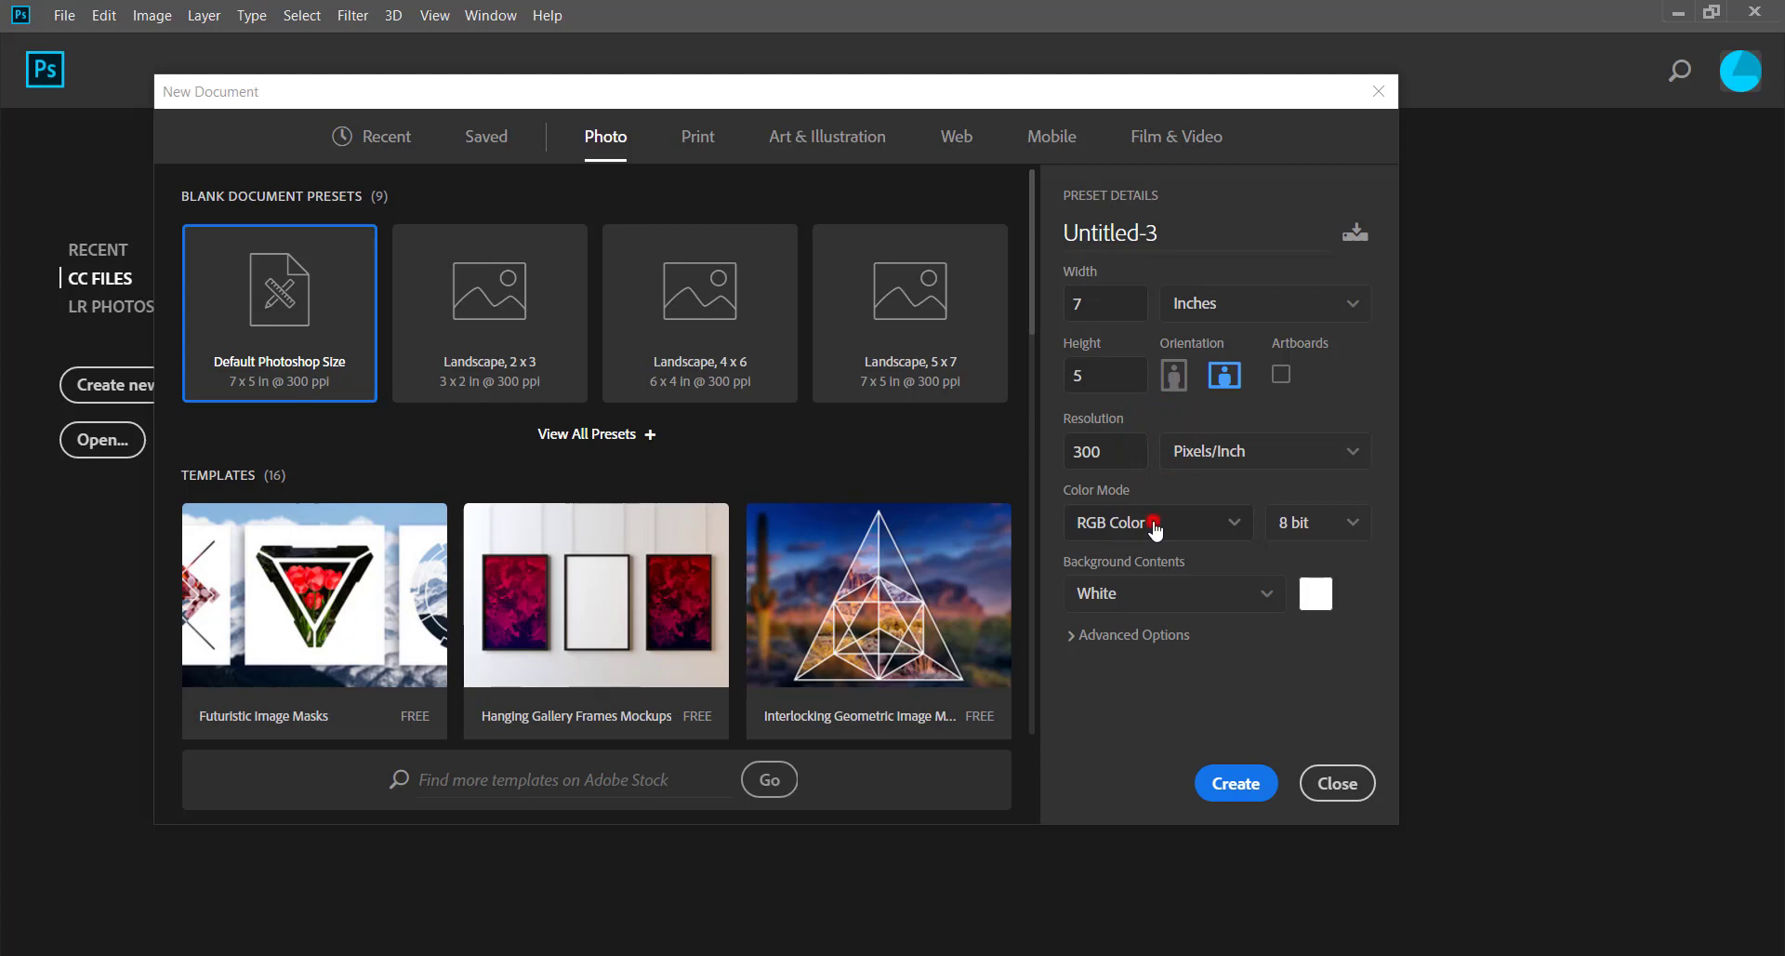
pyautogui.click(1153, 525)
pyautogui.click(1155, 526)
pyautogui.click(1156, 527)
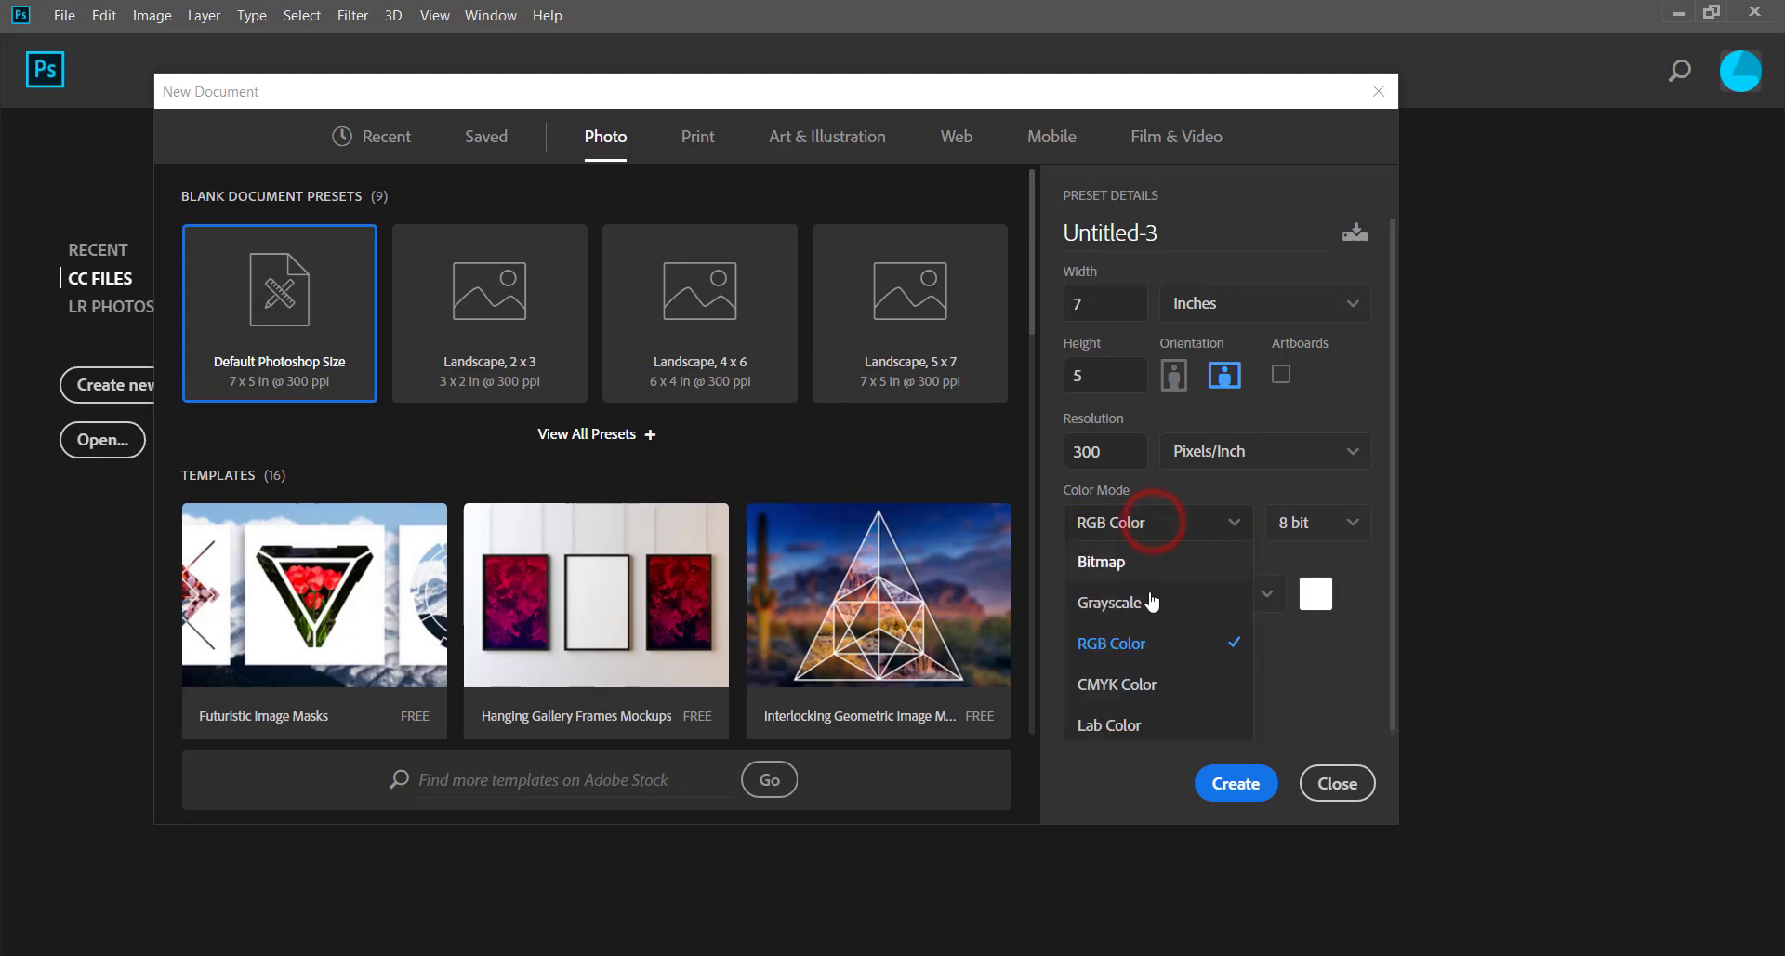
pyautogui.click(1104, 688)
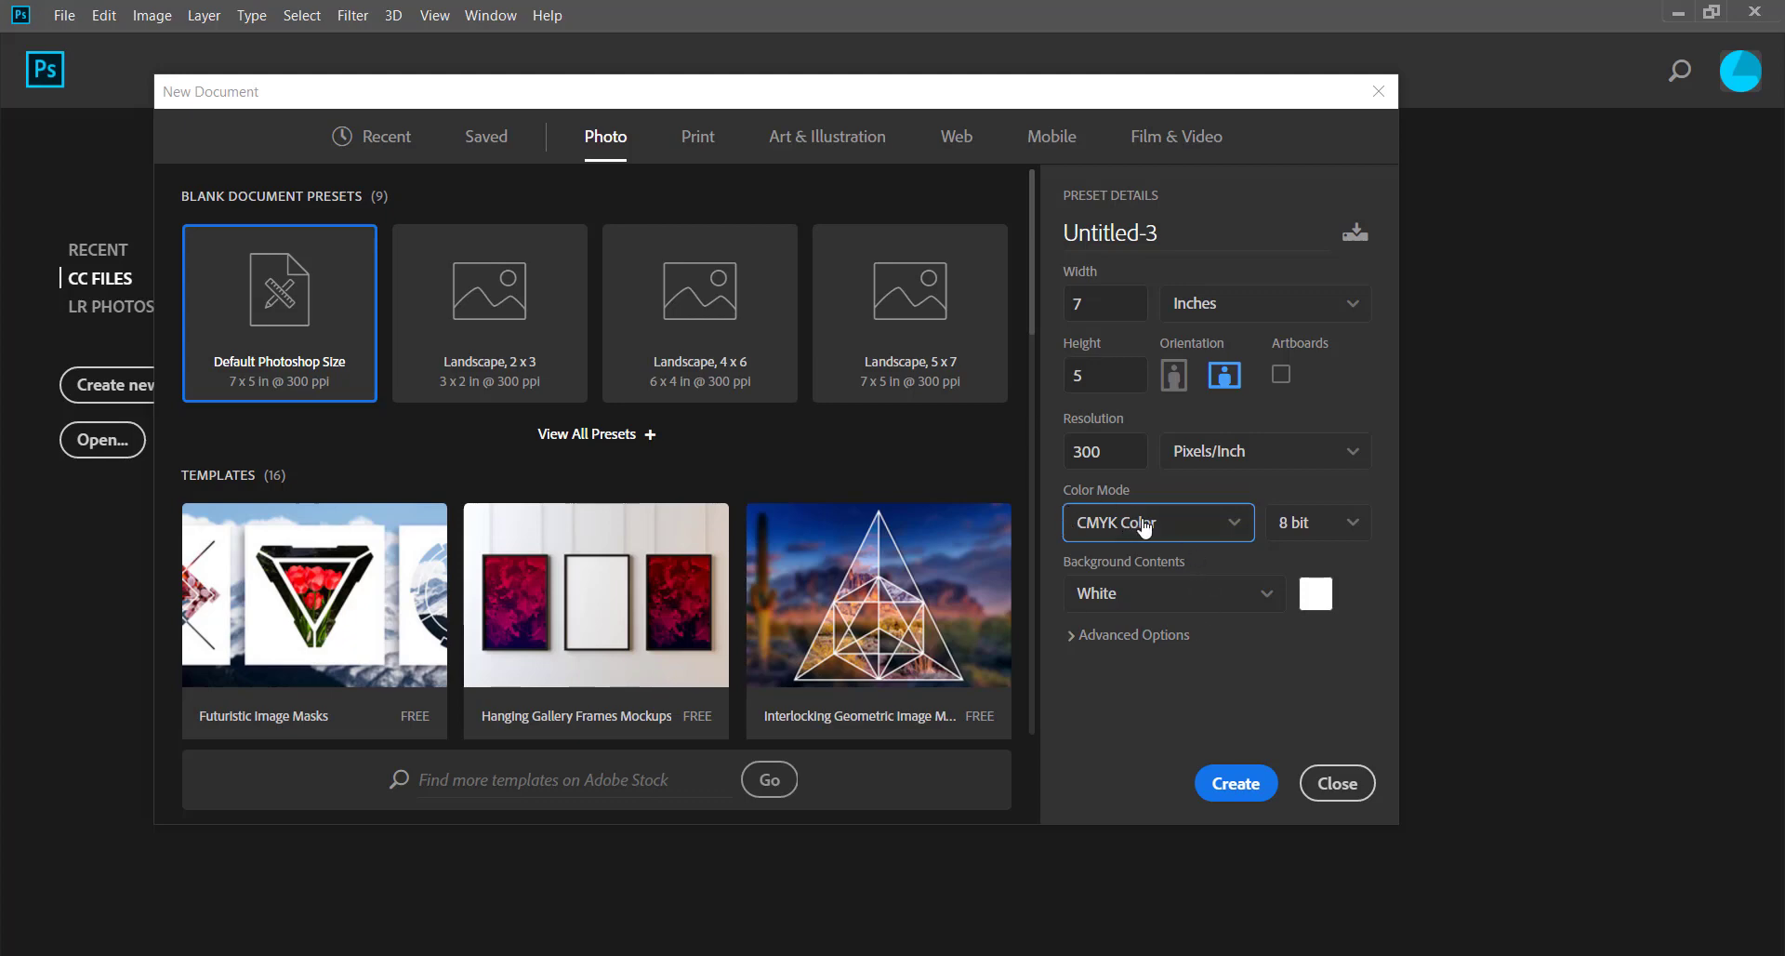
pyautogui.click(1170, 524)
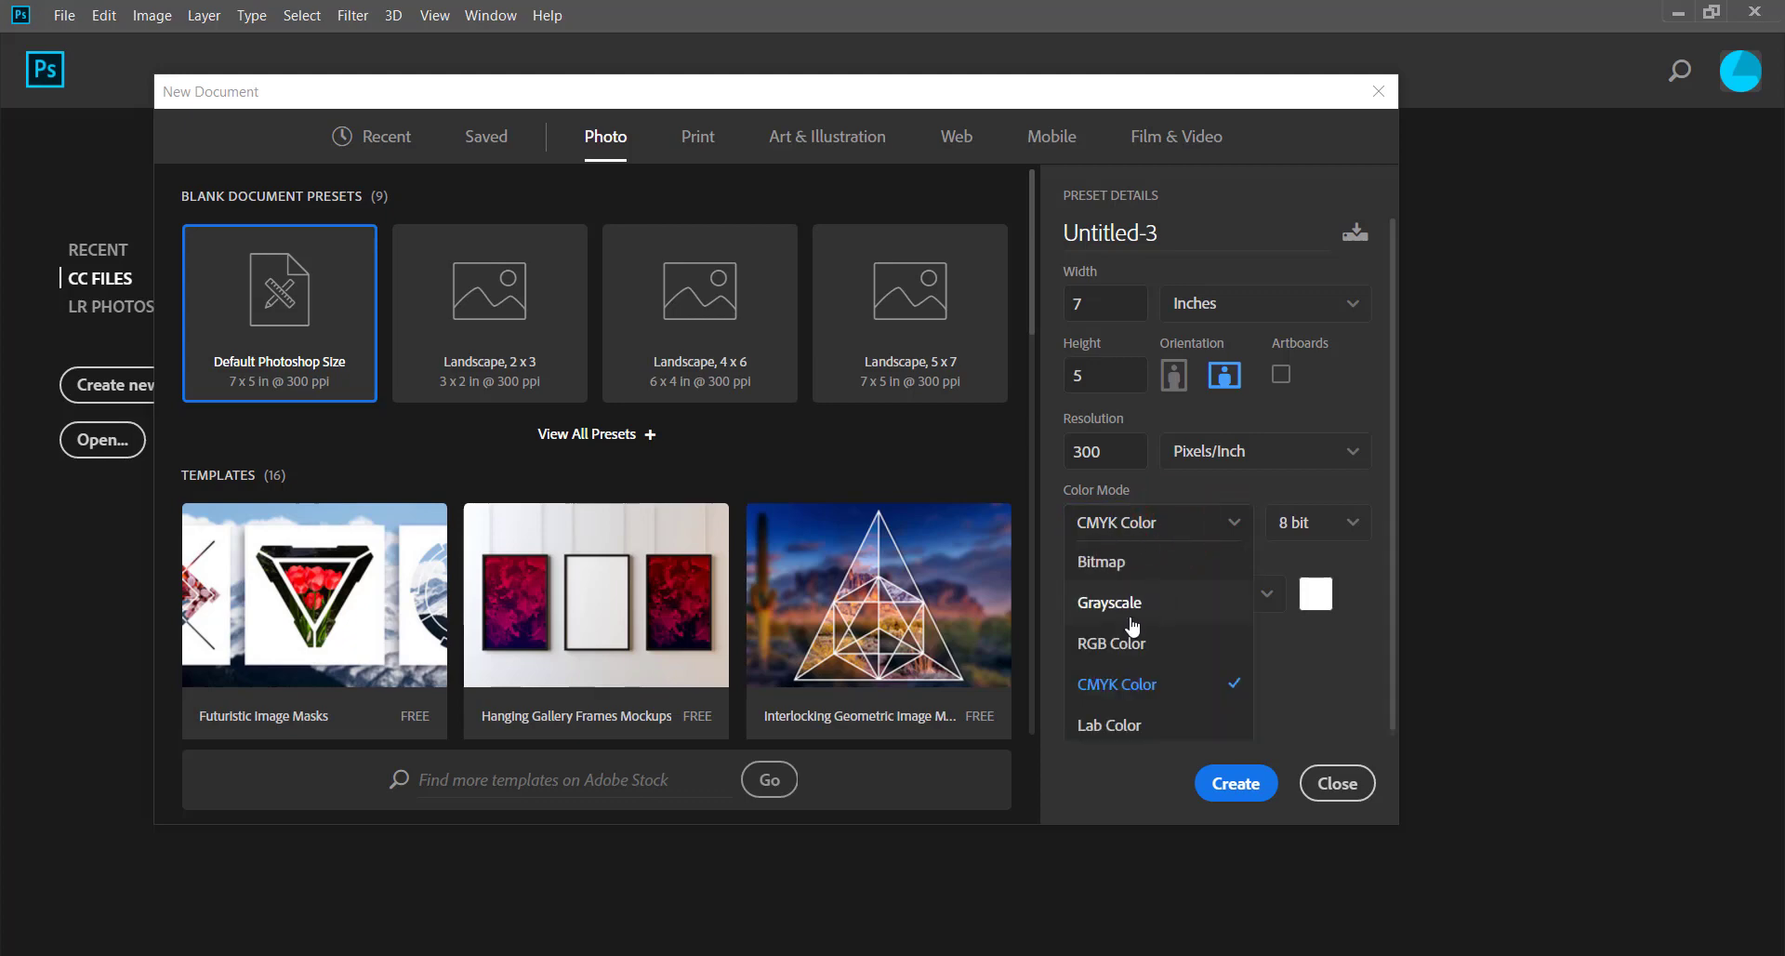
pyautogui.click(1115, 641)
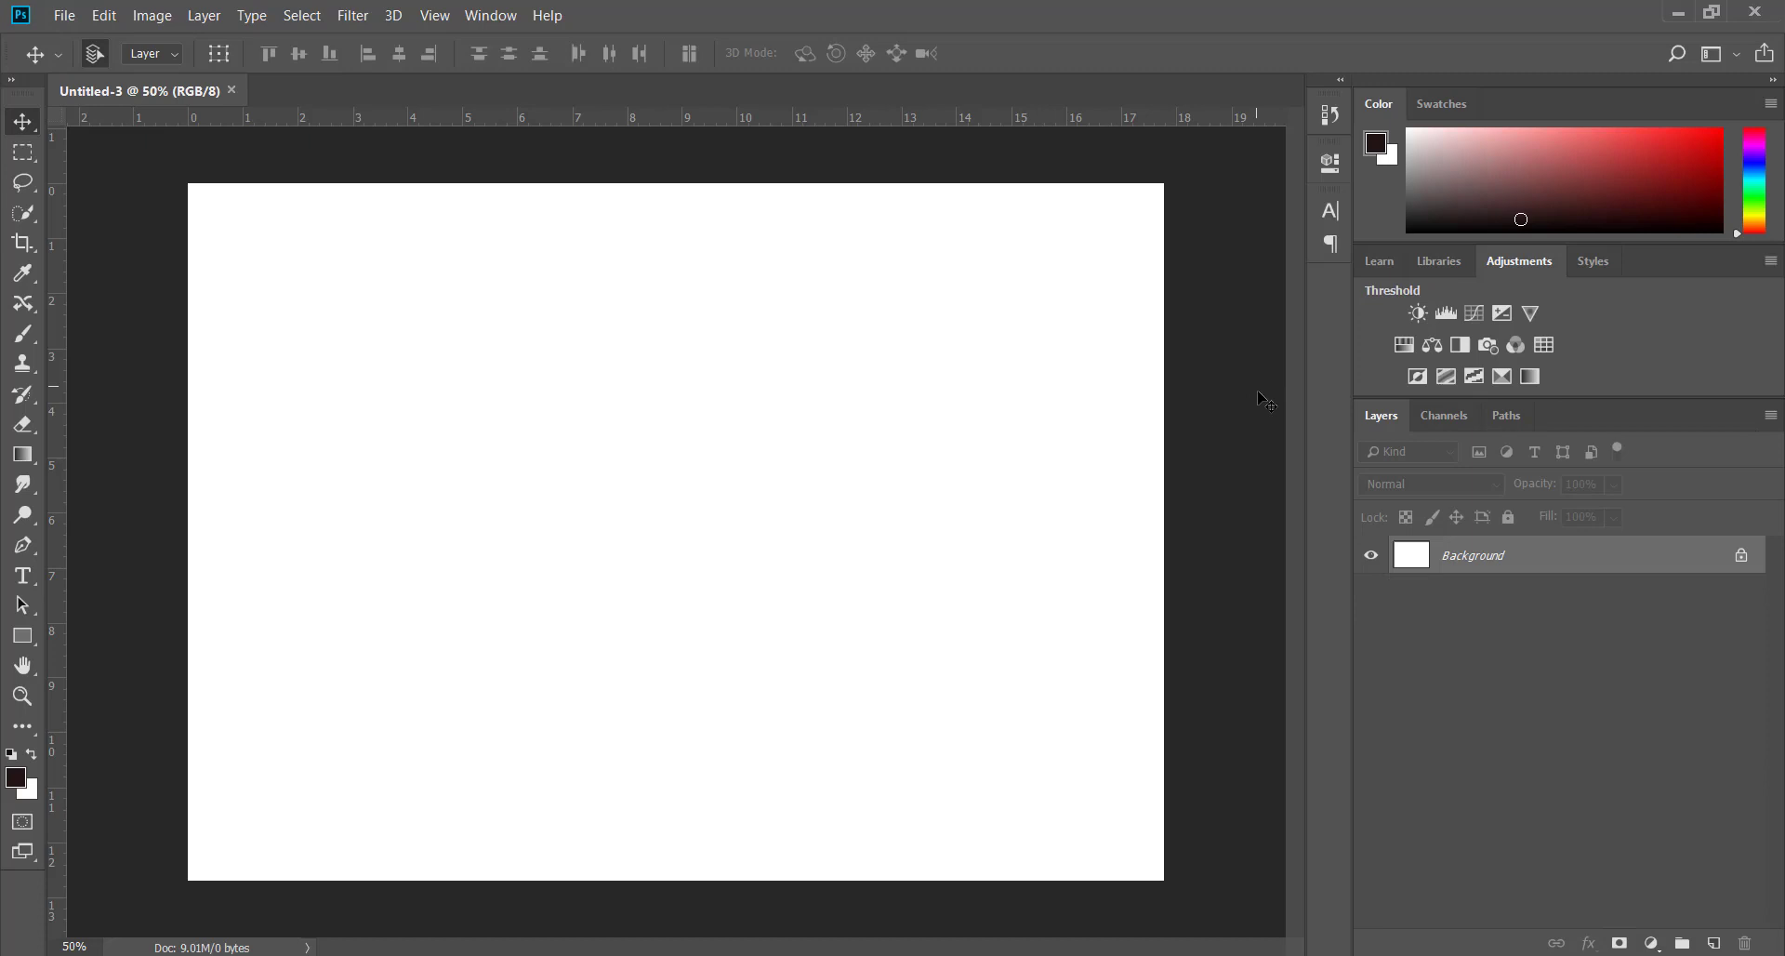
# Add an empty Layer 1 above the Background of the blank 7 x 5 in document.
pyautogui.click(204, 16)
pyautogui.press('Escape')
pyautogui.click(1713, 943)
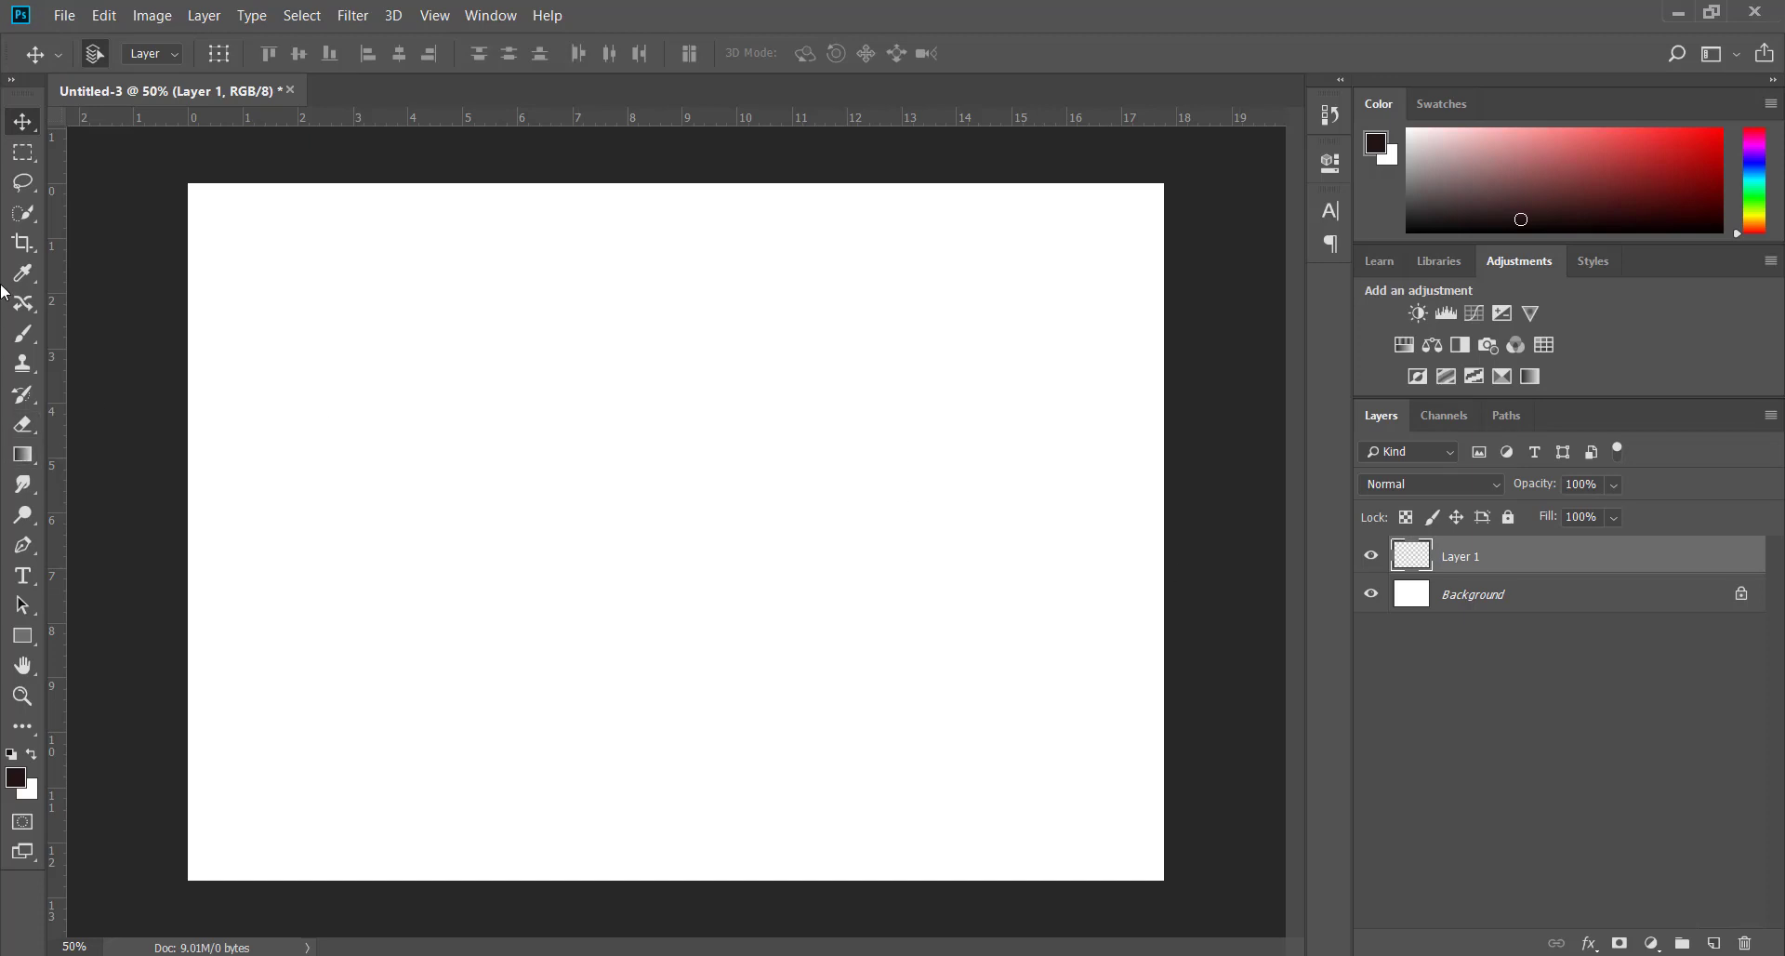
# Type 'Hello' on the canvas and move it to the centre.
pyautogui.click(25, 580)
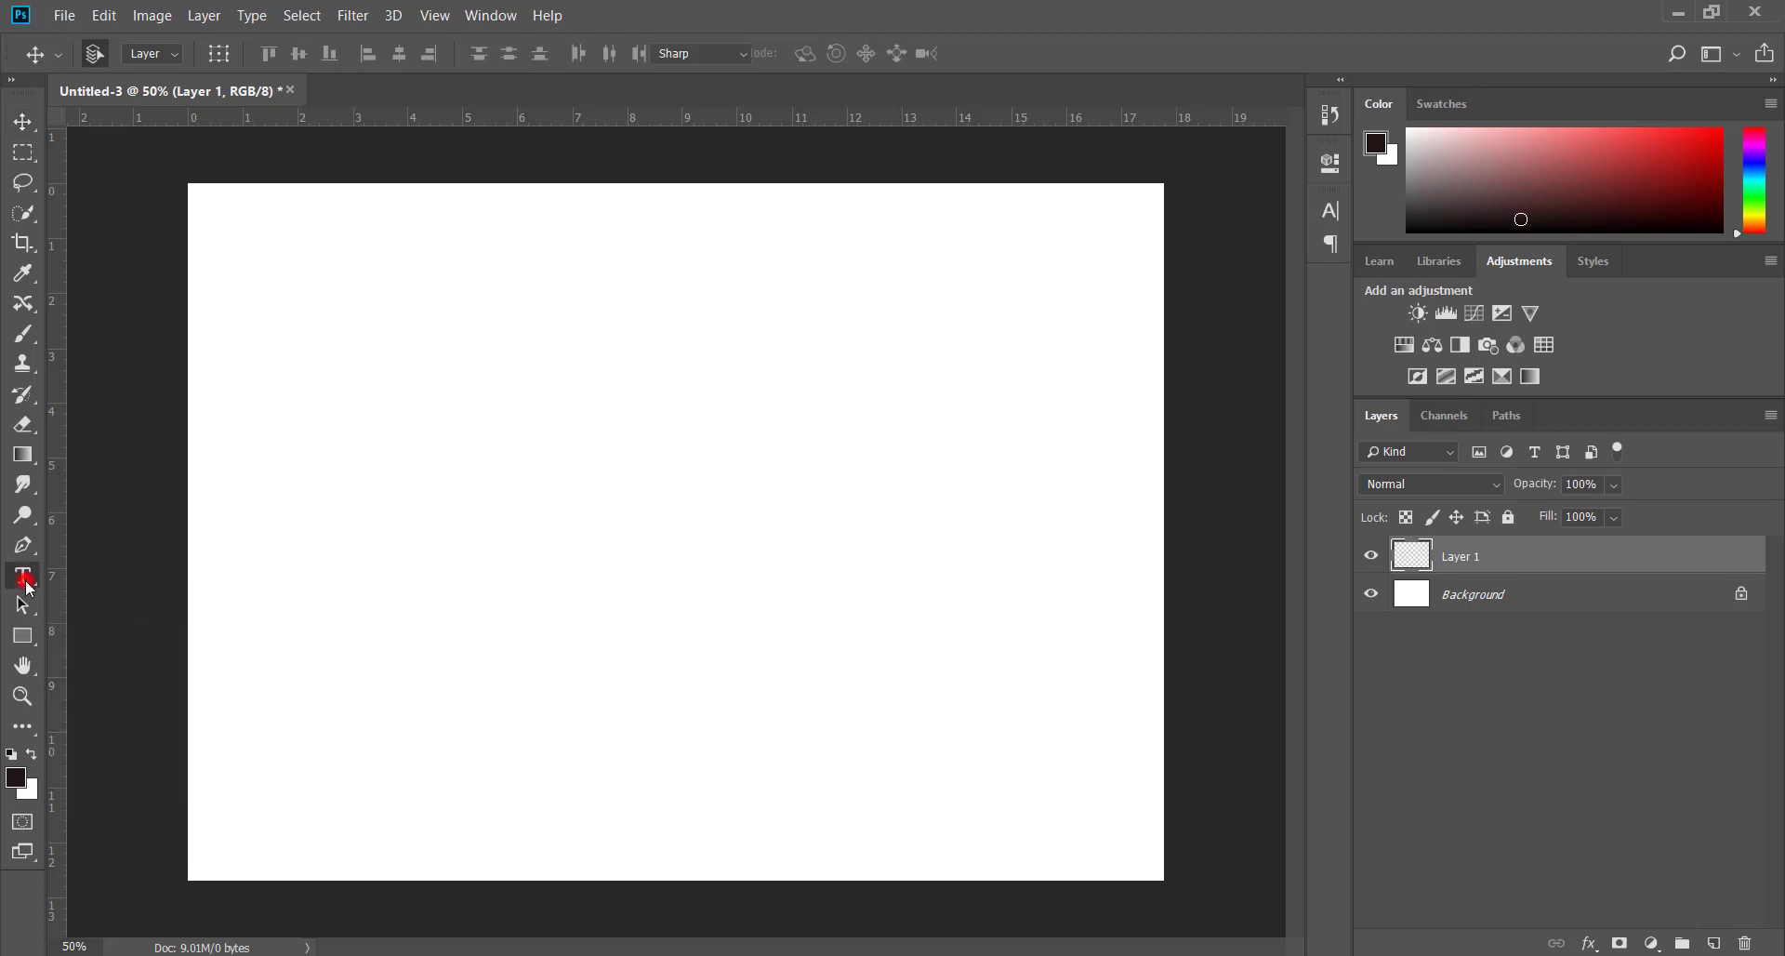
pyautogui.click(411, 491)
pyautogui.write('H')
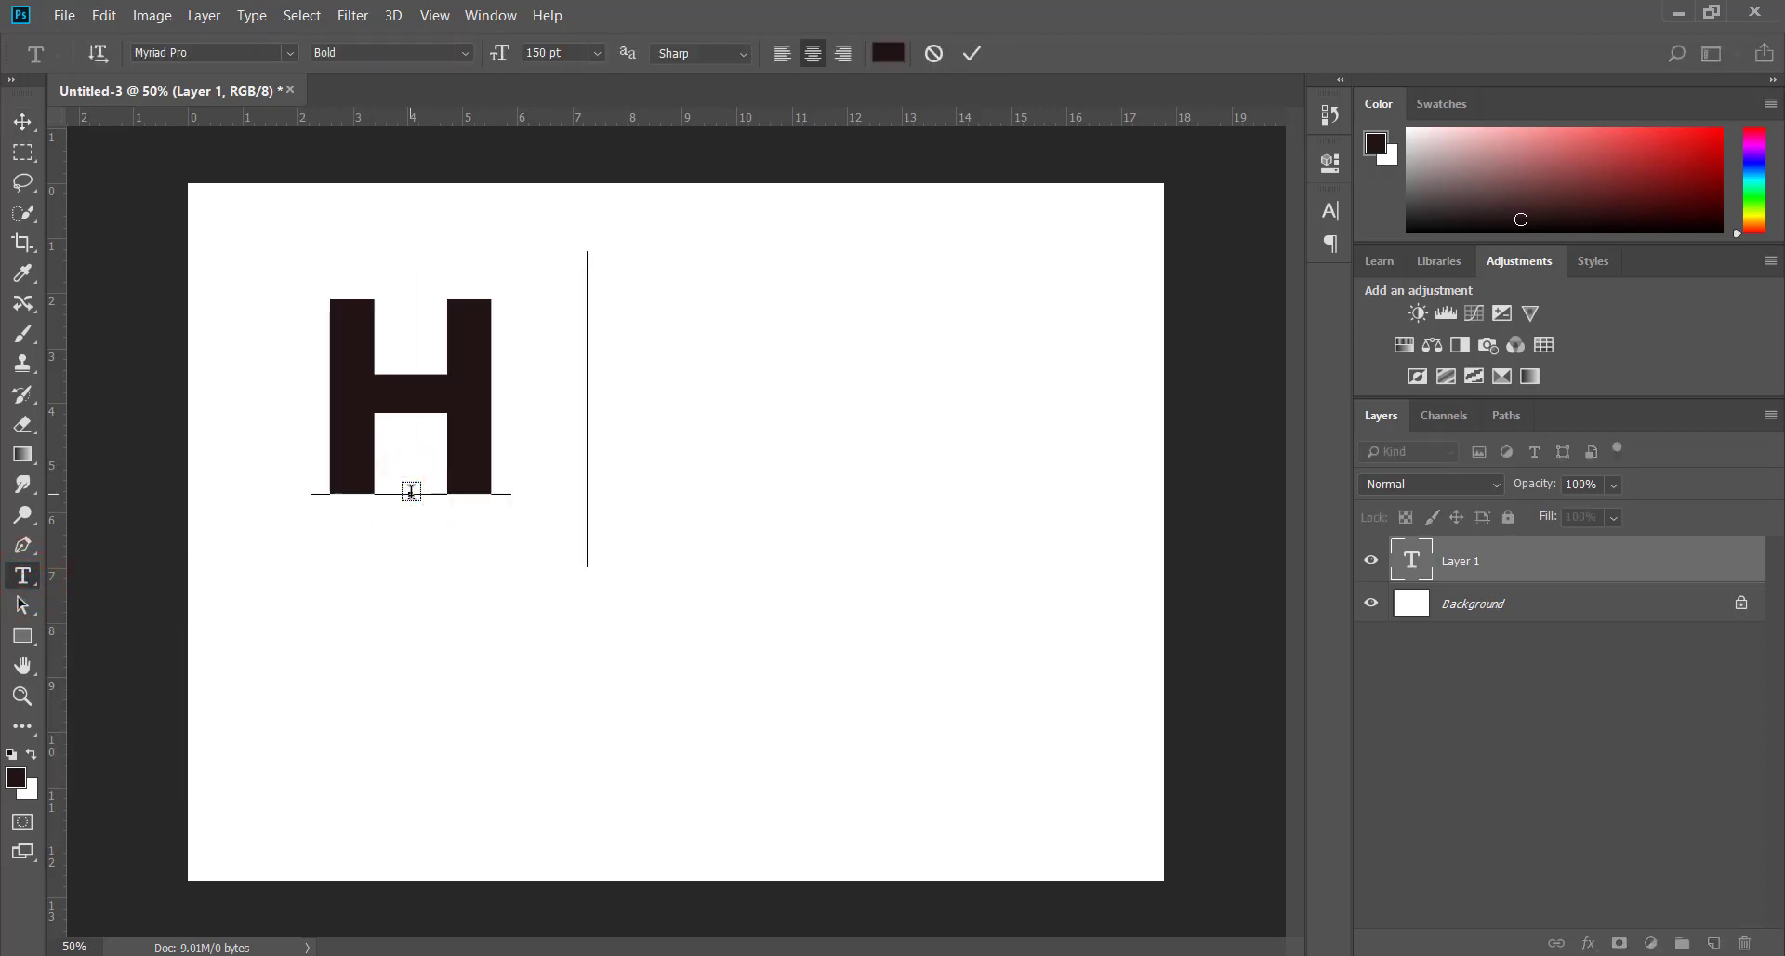
pyautogui.write('ello')
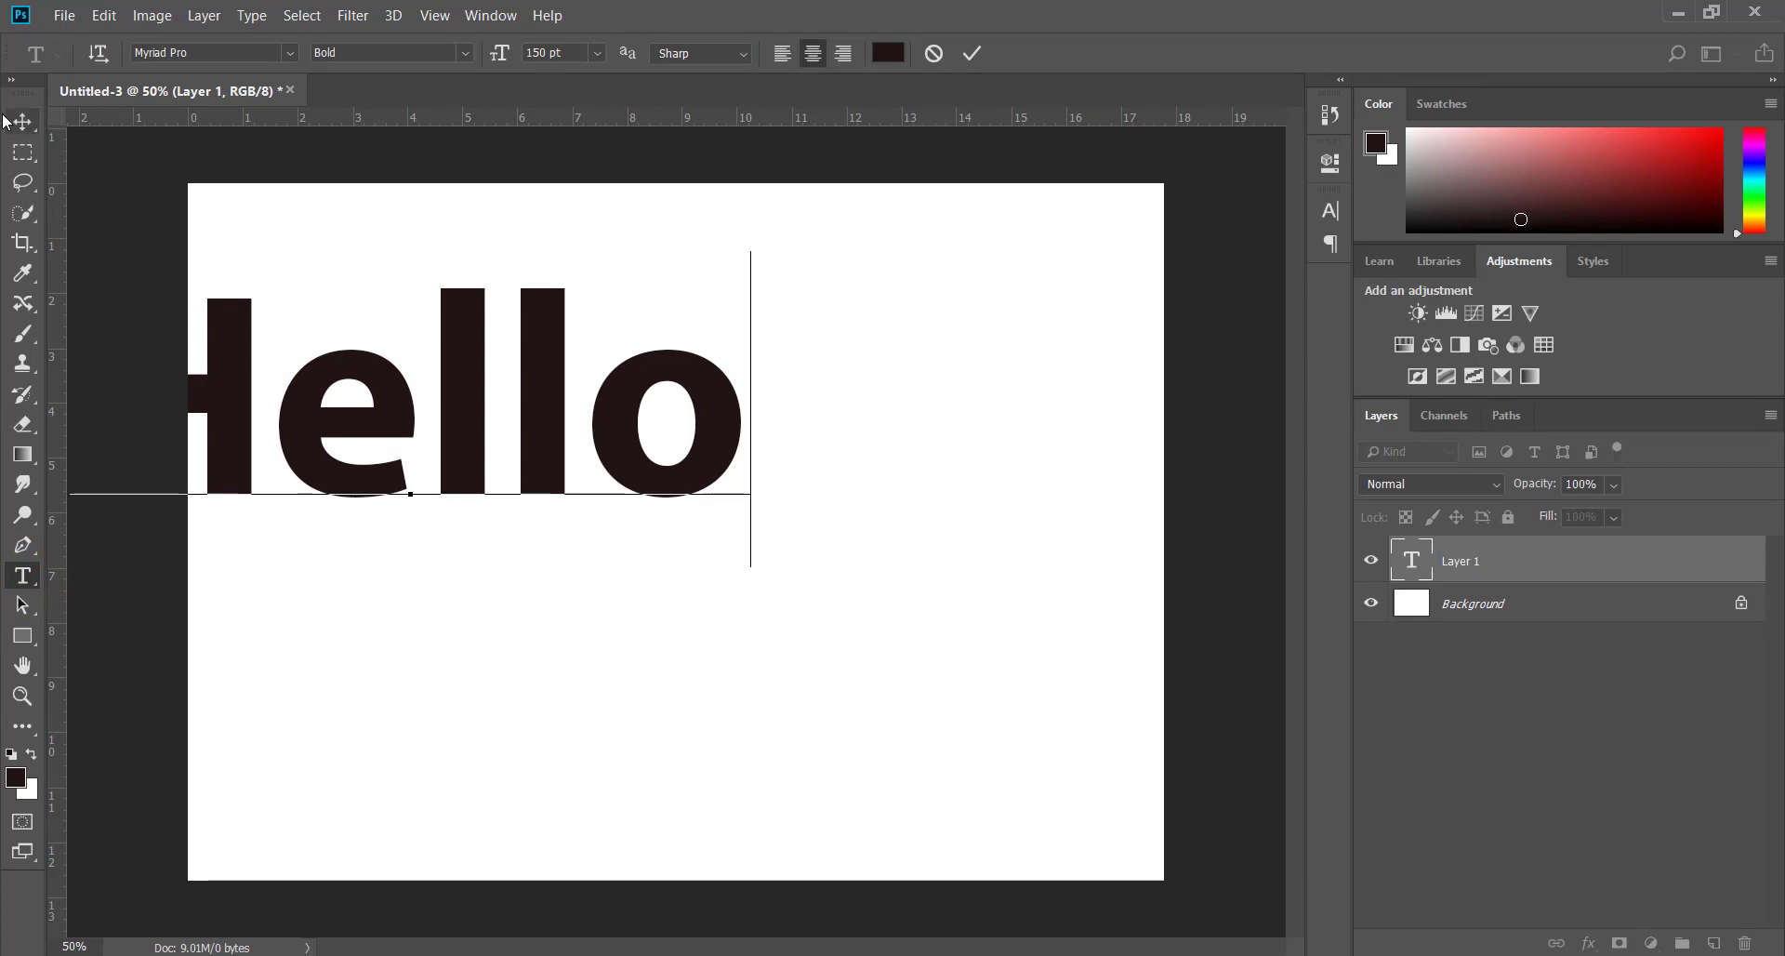
pyautogui.click(19, 122)
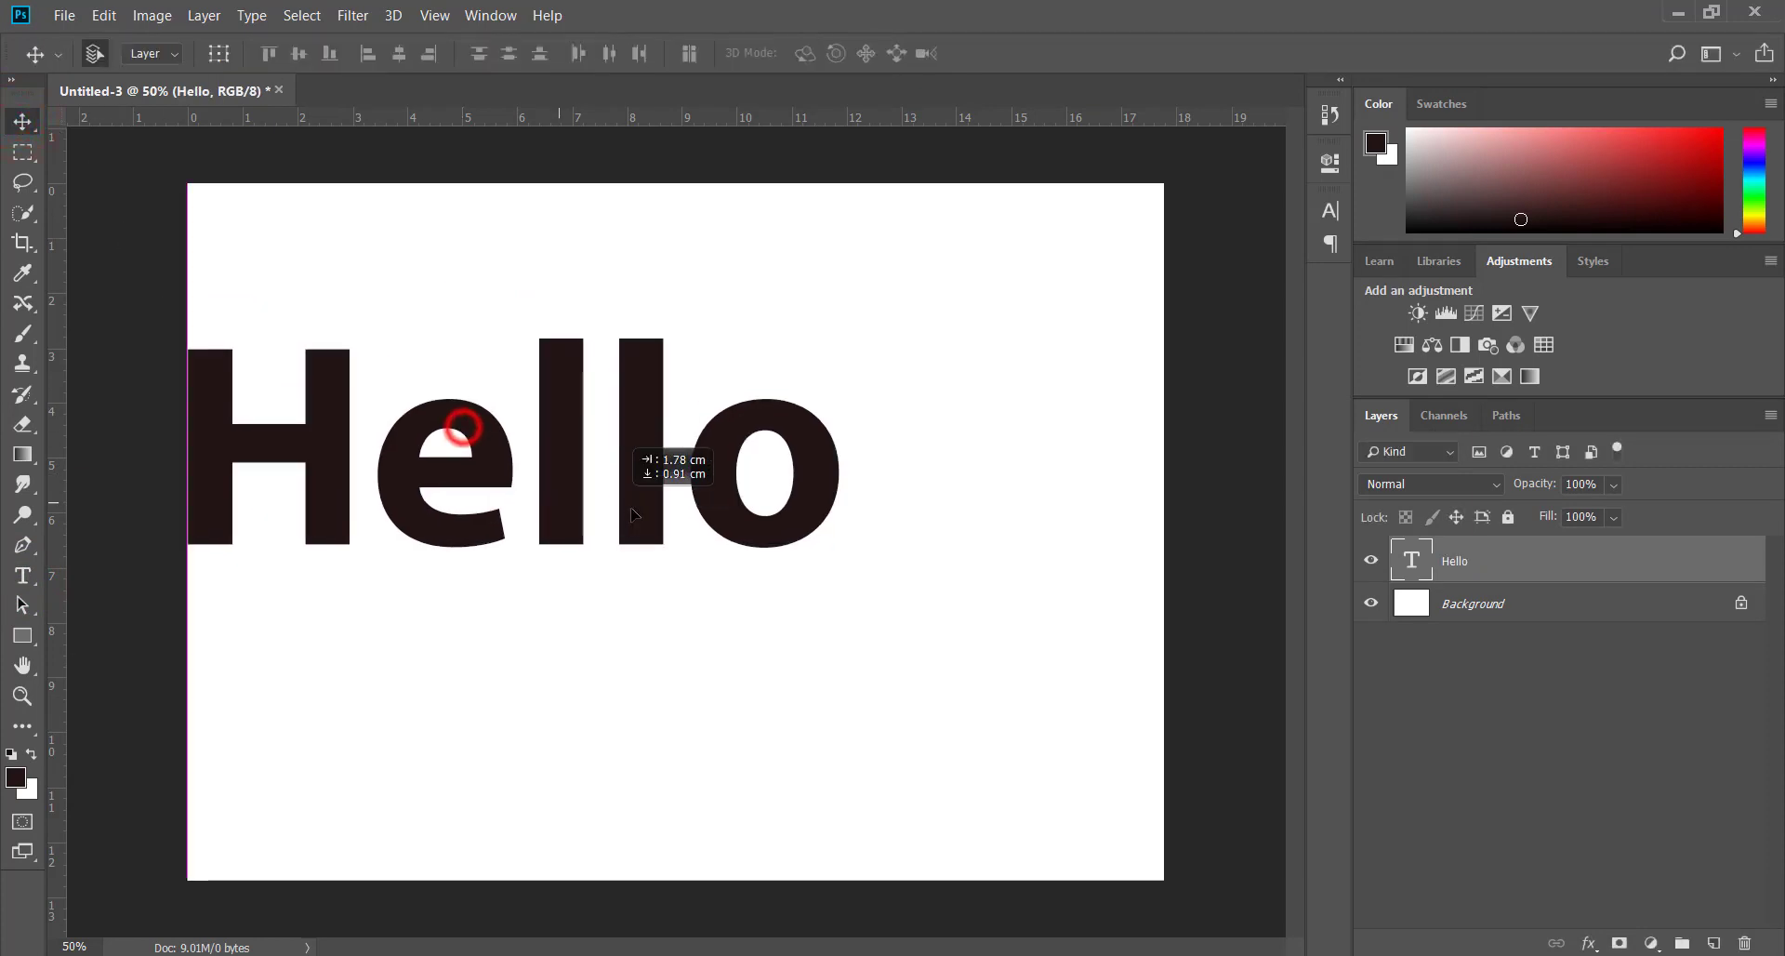
pyautogui.moveTo(634, 514); pyautogui.dragTo(713, 537)
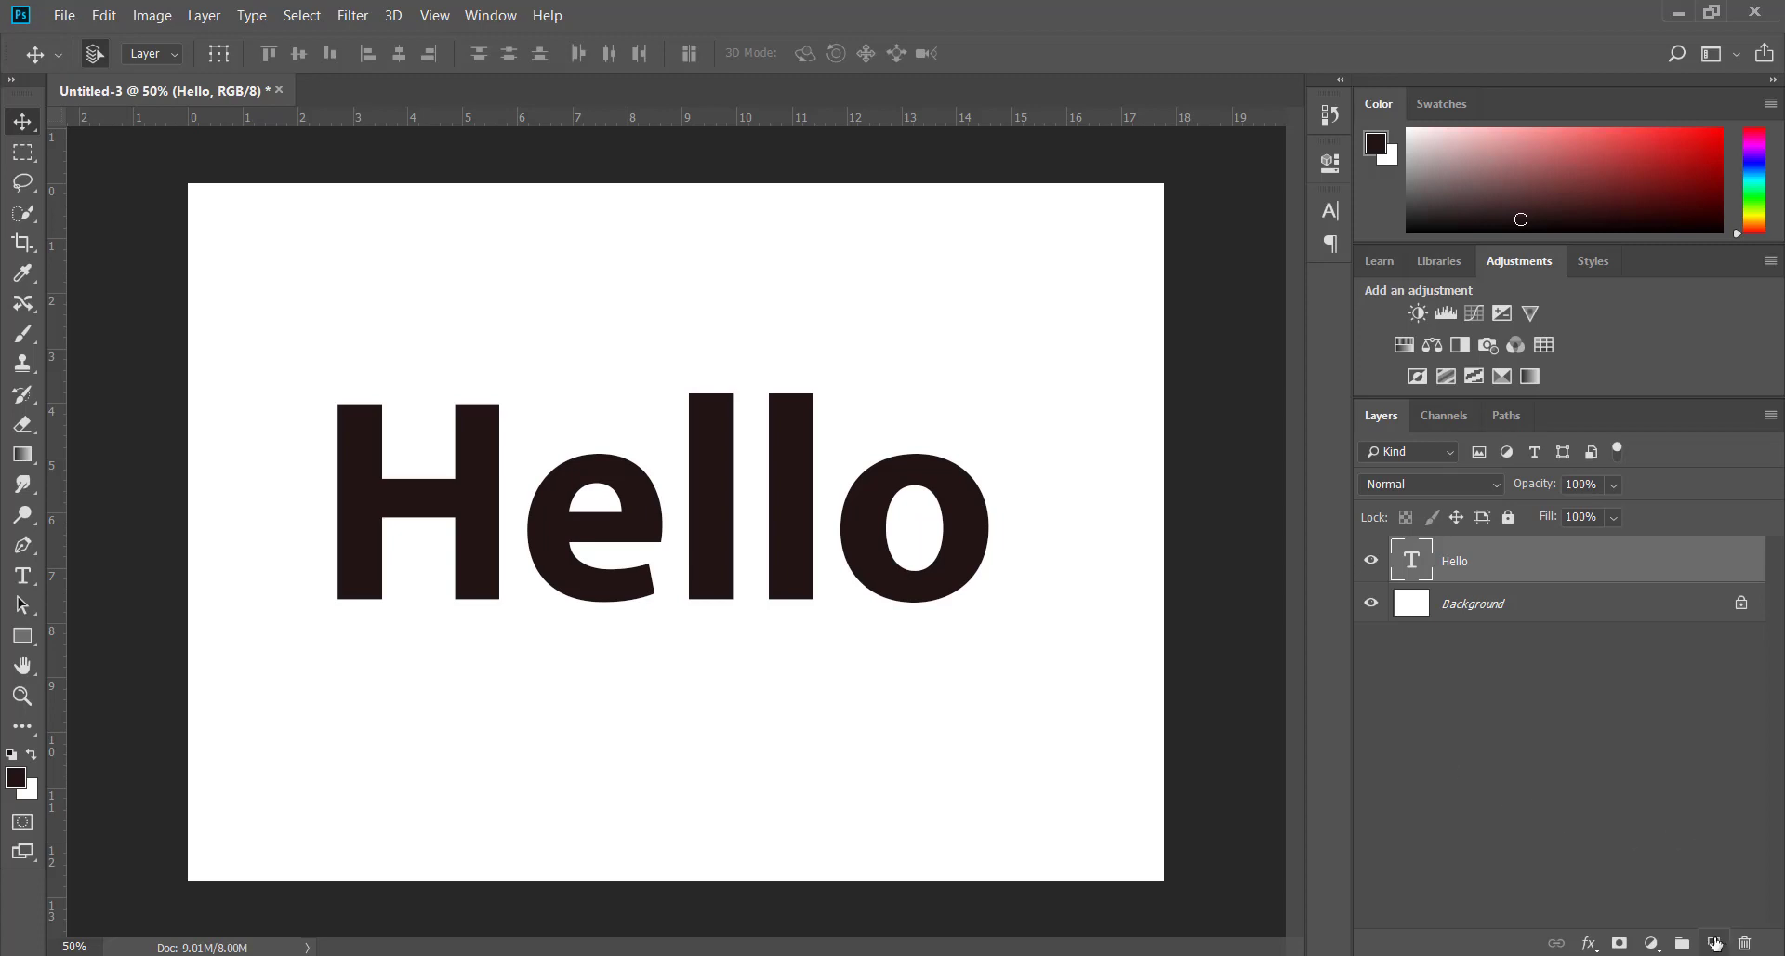
# Add a 'Bye' text layer stacked above Hello and fine-tune both positions.
pyautogui.click(1715, 943)
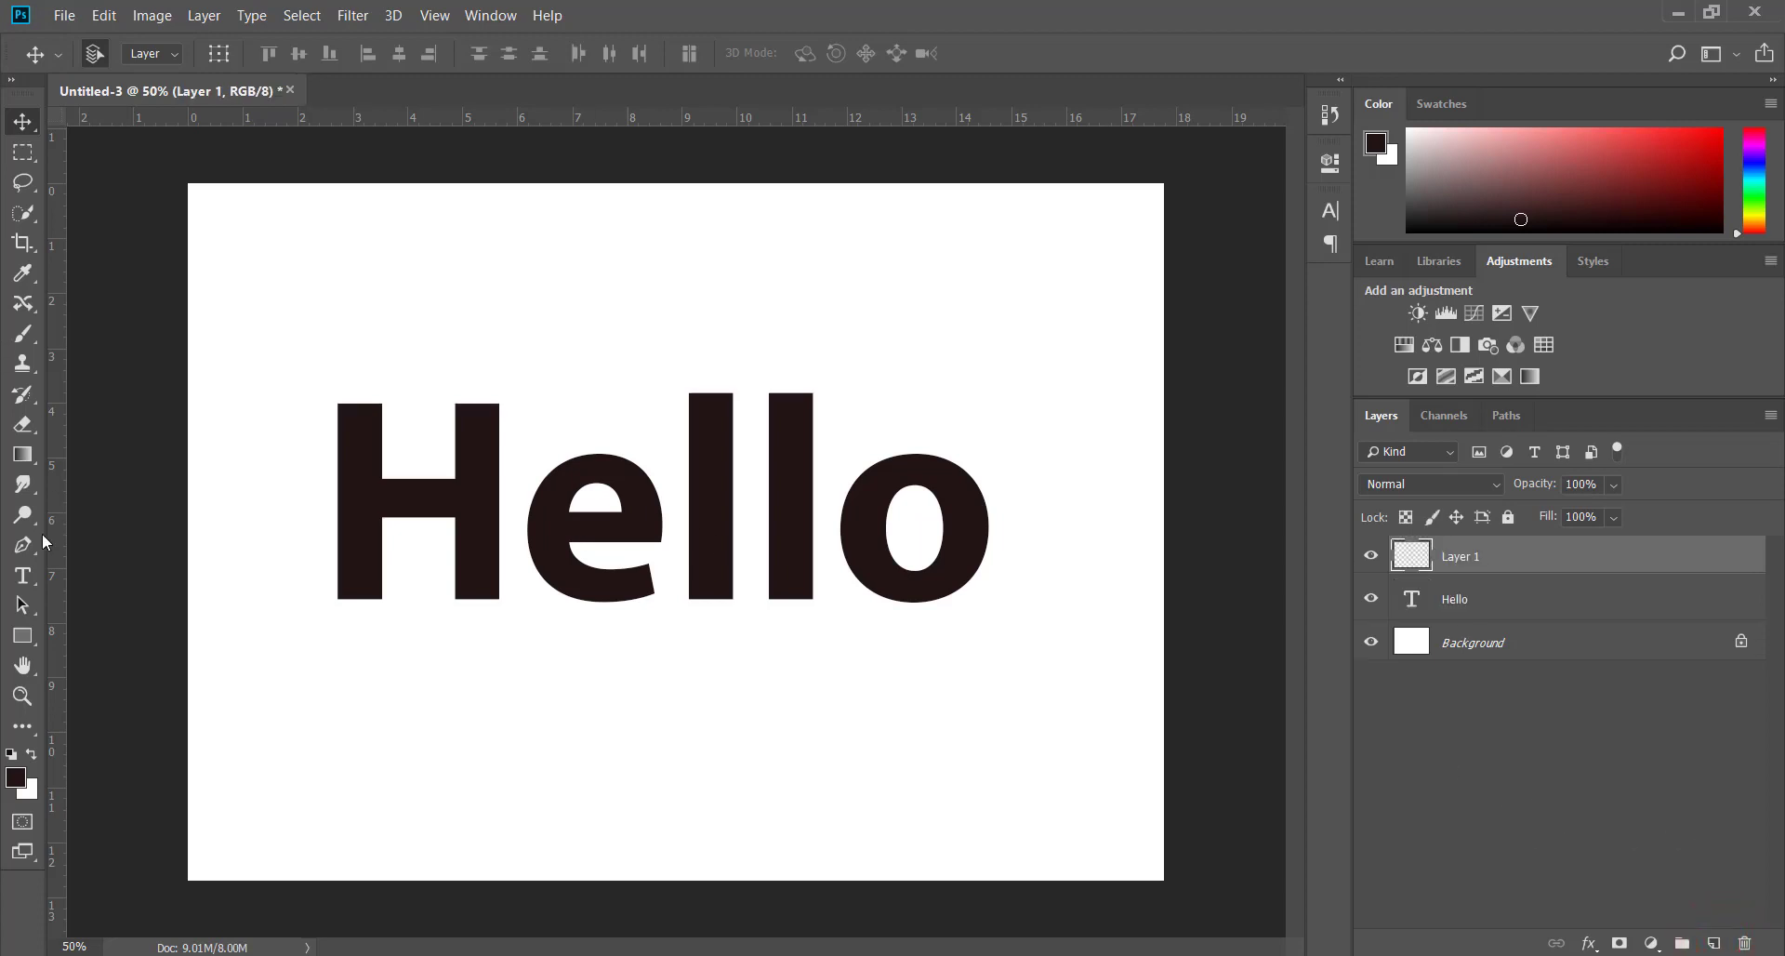
pyautogui.click(23, 575)
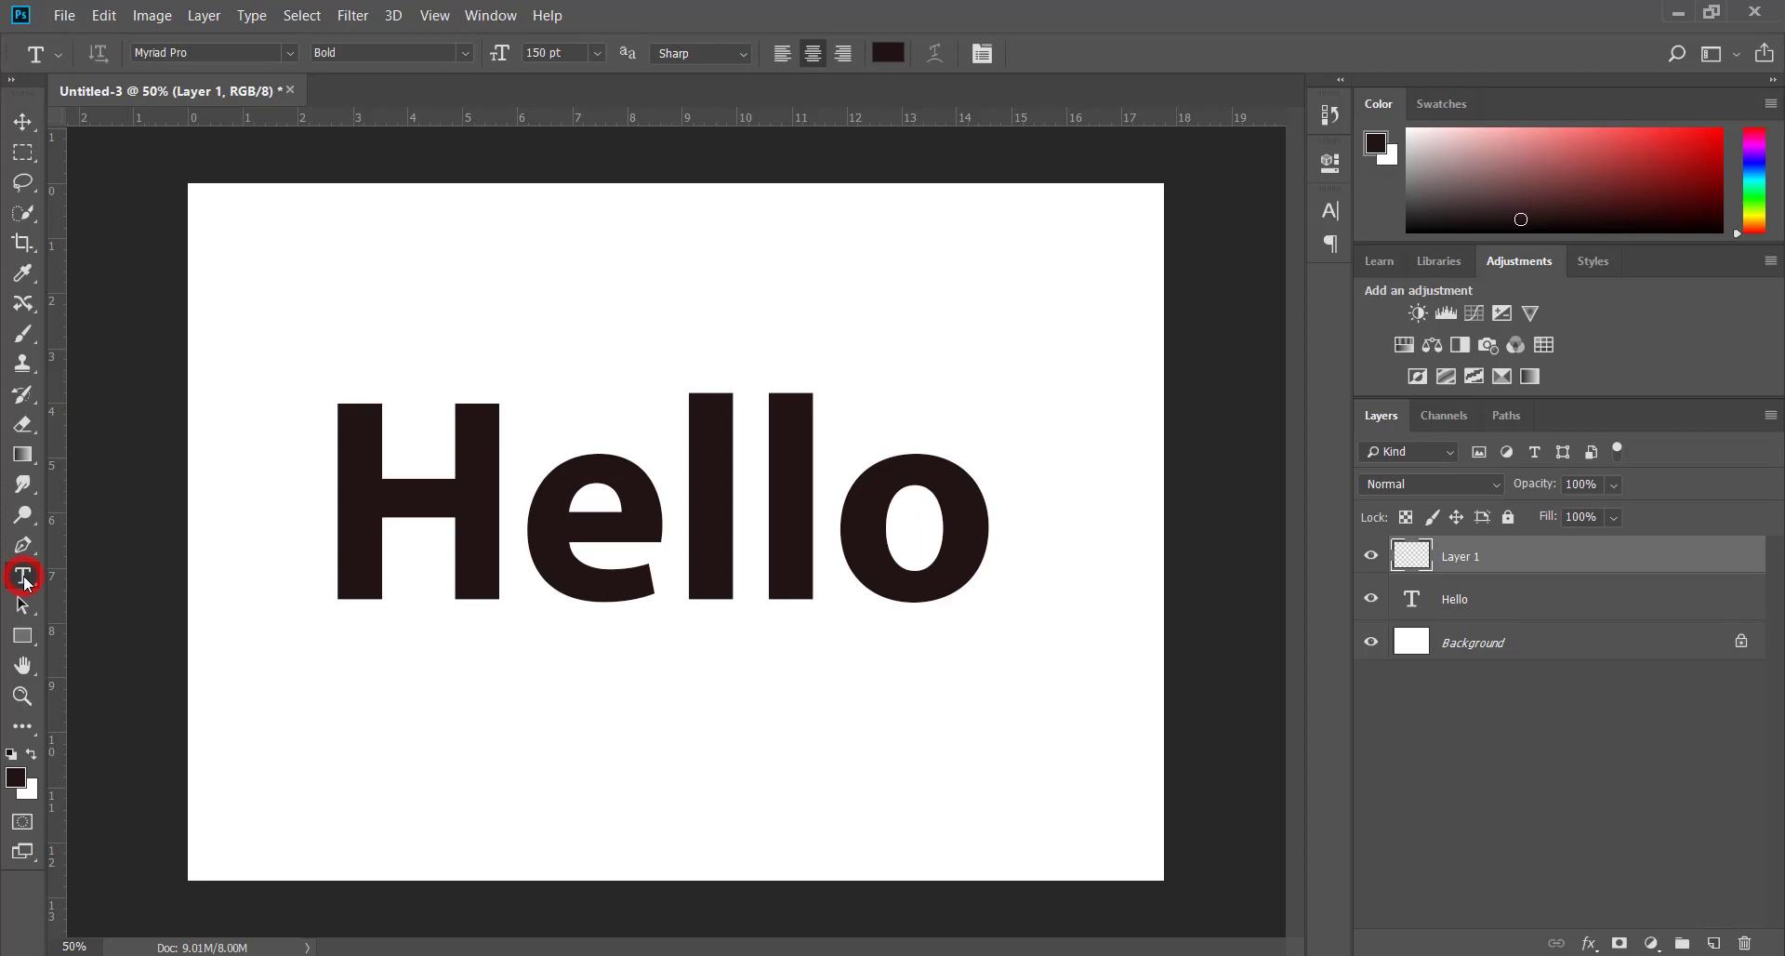
pyautogui.click(408, 305)
pyautogui.write('By')
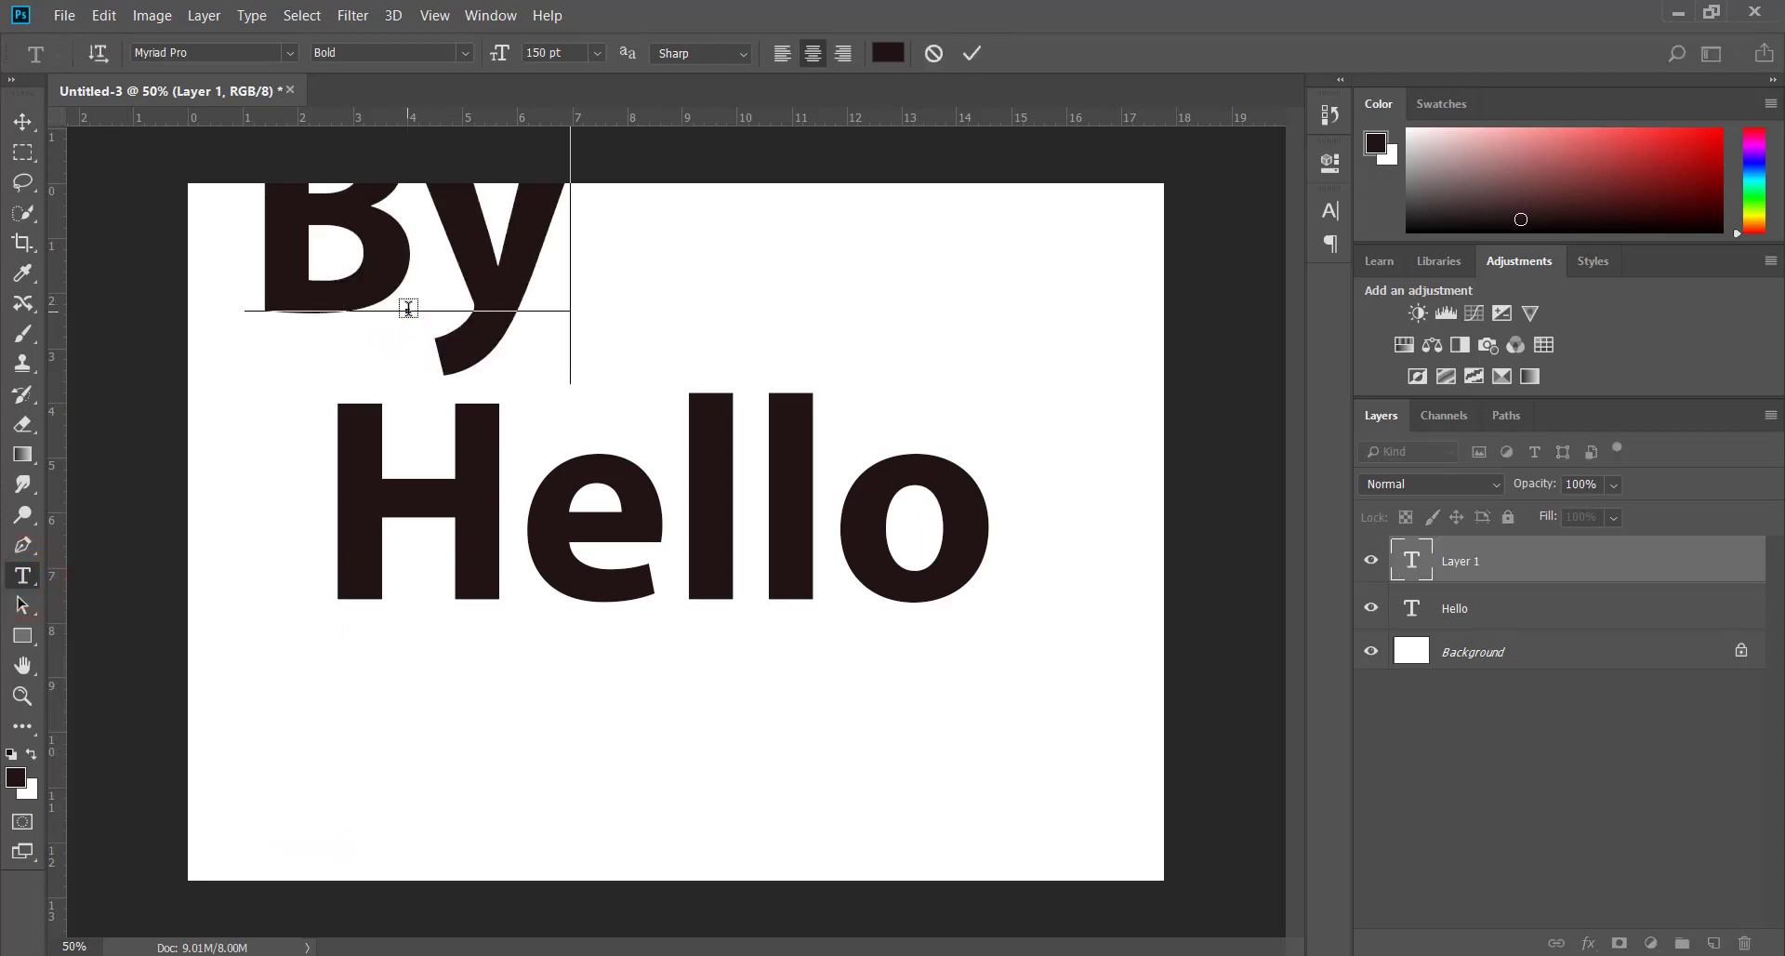
pyautogui.write('e')
pyautogui.click(20, 128)
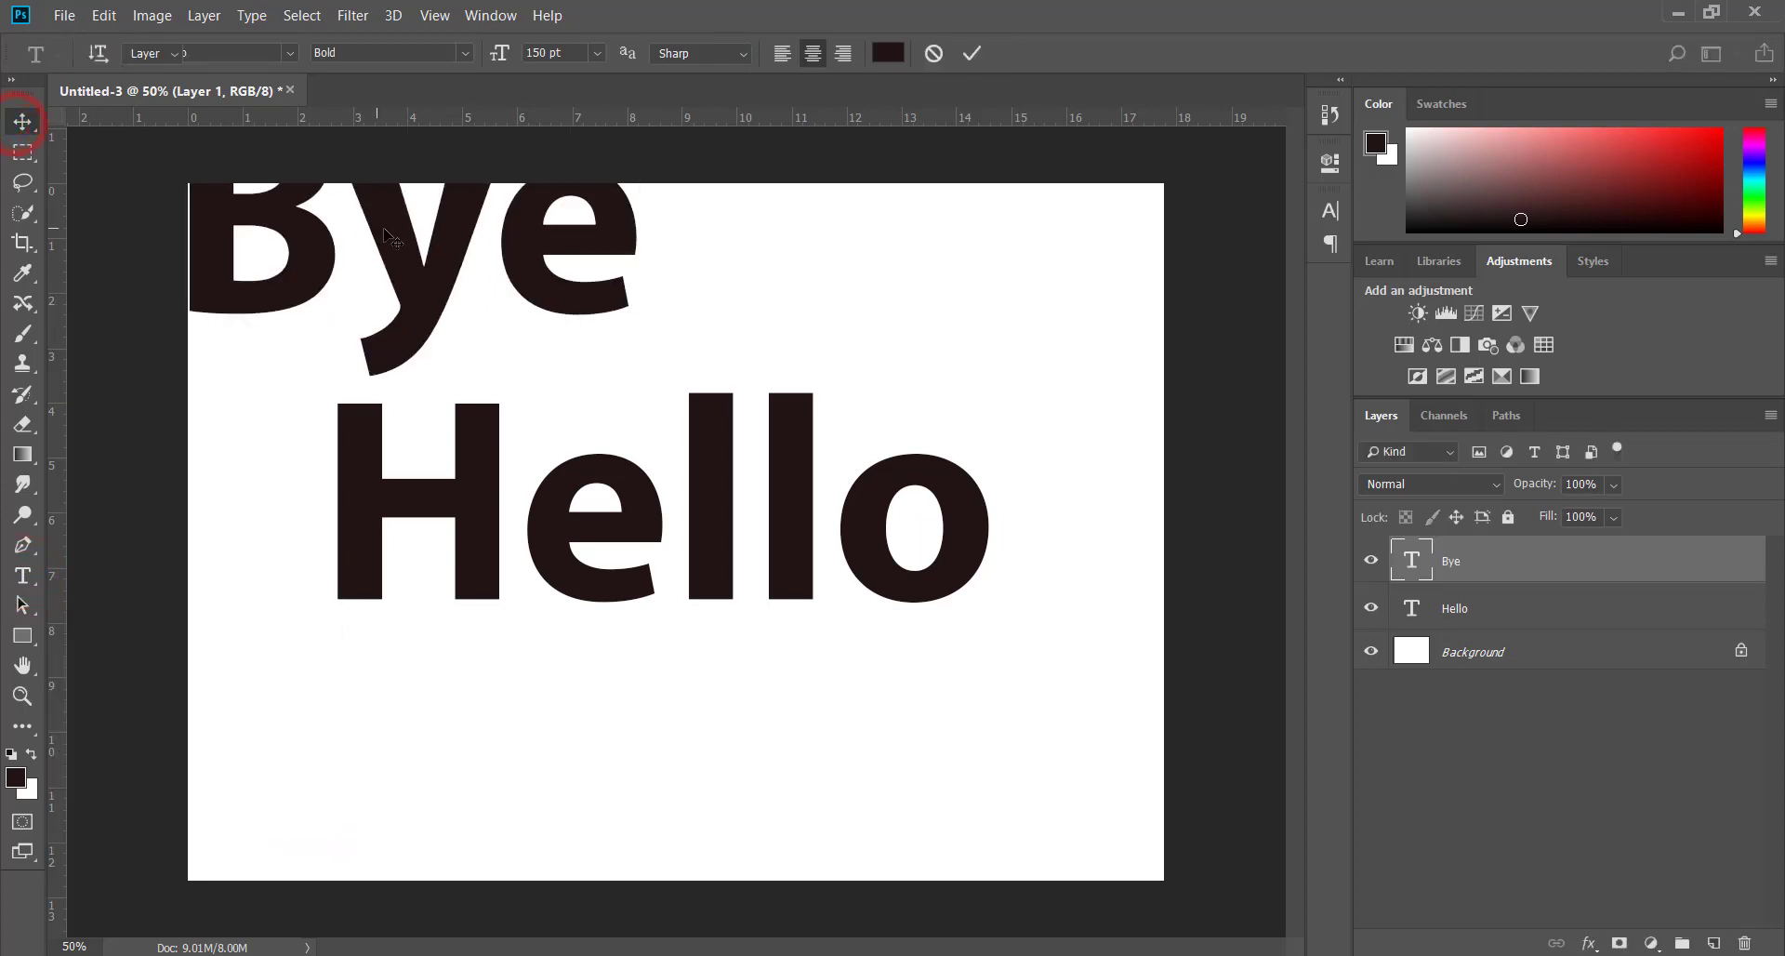
pyautogui.moveTo(382, 228); pyautogui.dragTo(621, 307)
pyautogui.moveTo(737, 489); pyautogui.dragTo(757, 502)
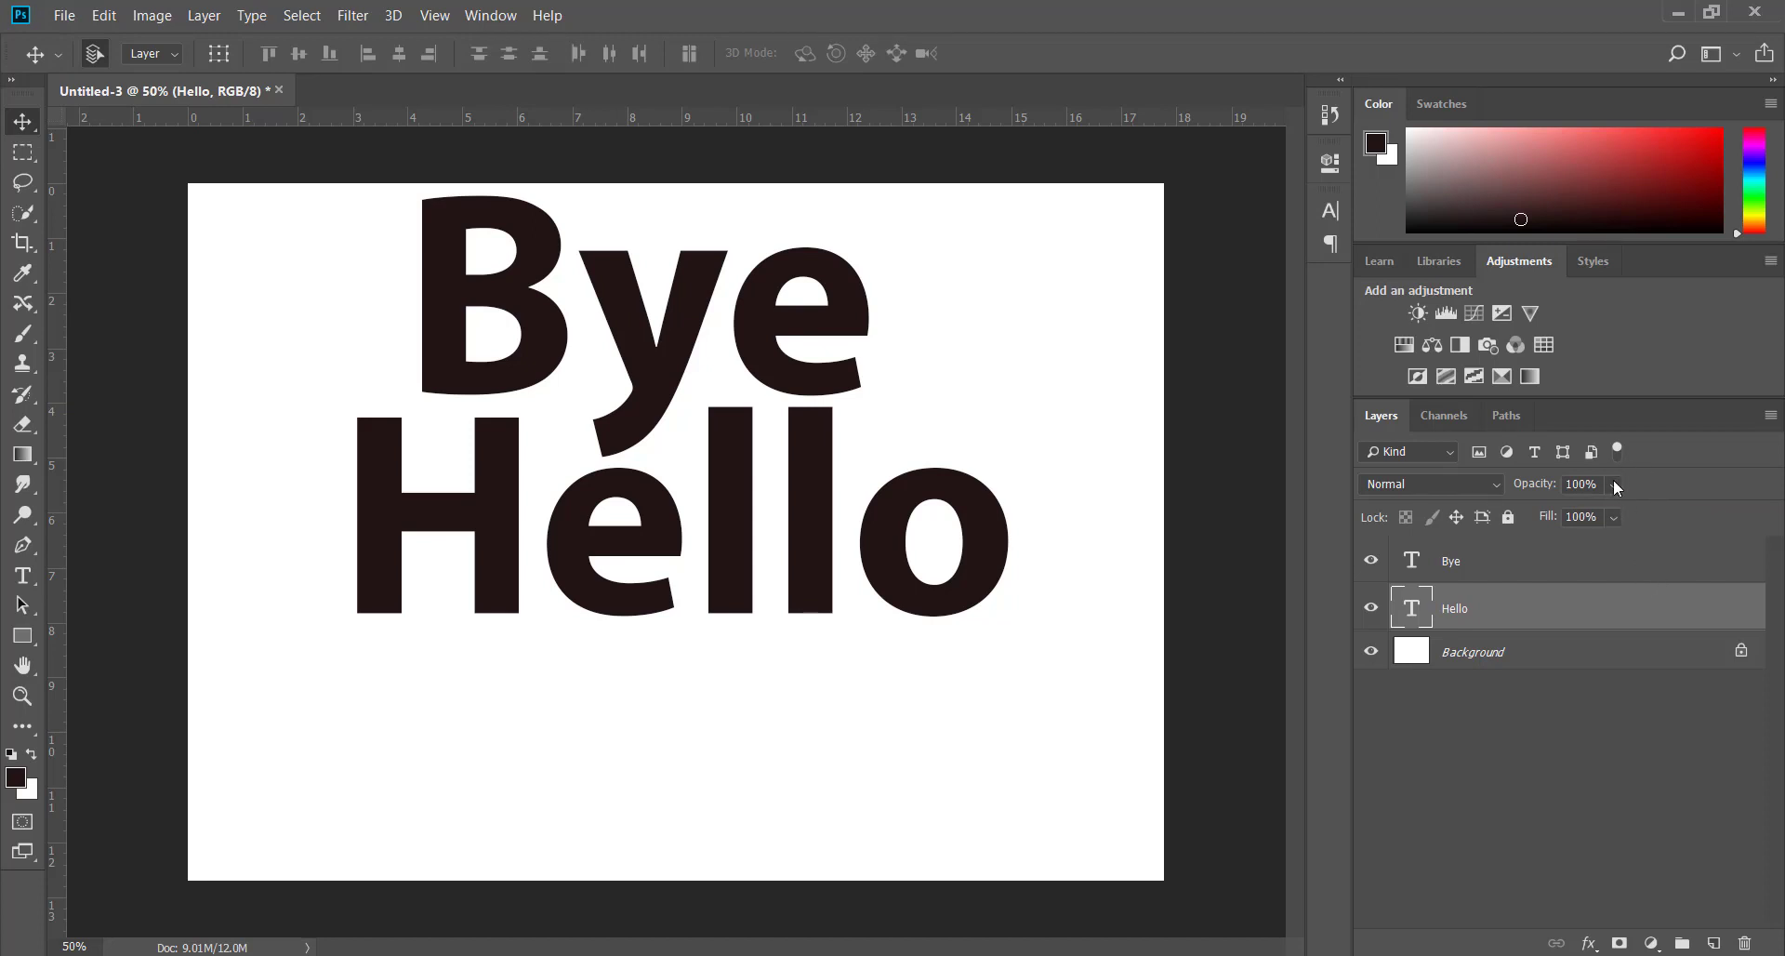
pyautogui.click(1611, 484)
pyautogui.moveTo(1637, 512); pyautogui.dragTo(1509, 521)
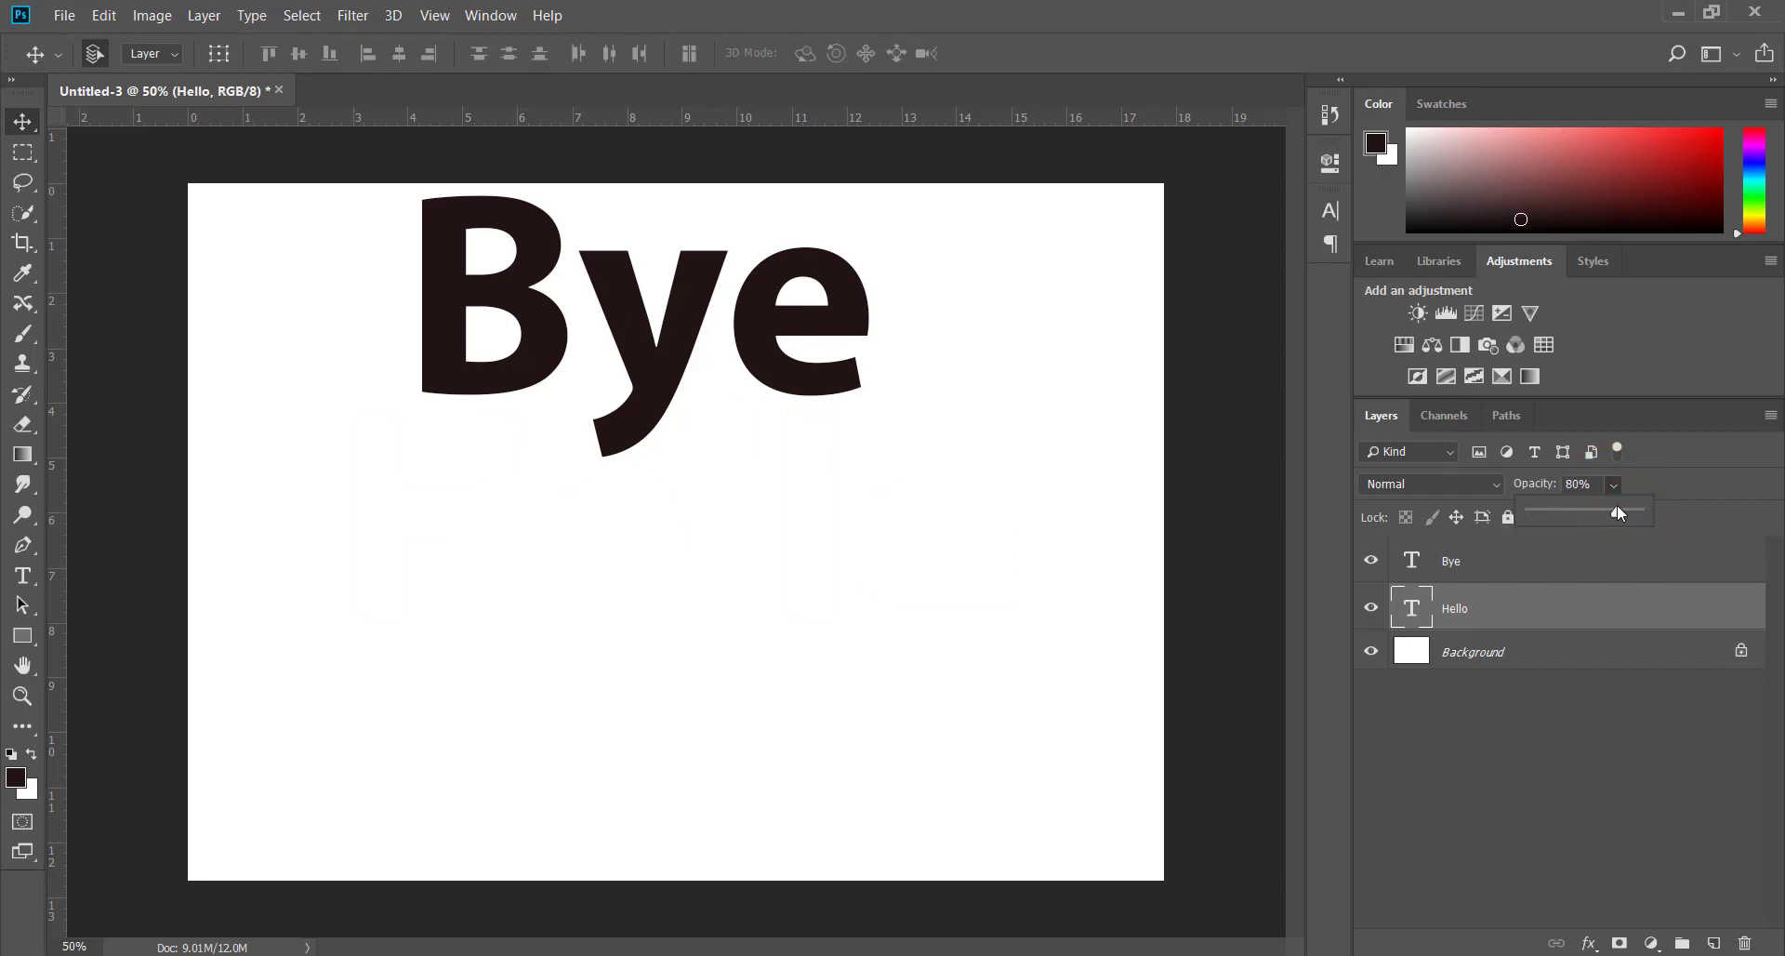
pyautogui.moveTo(1617, 510); pyautogui.dragTo(1665, 518)
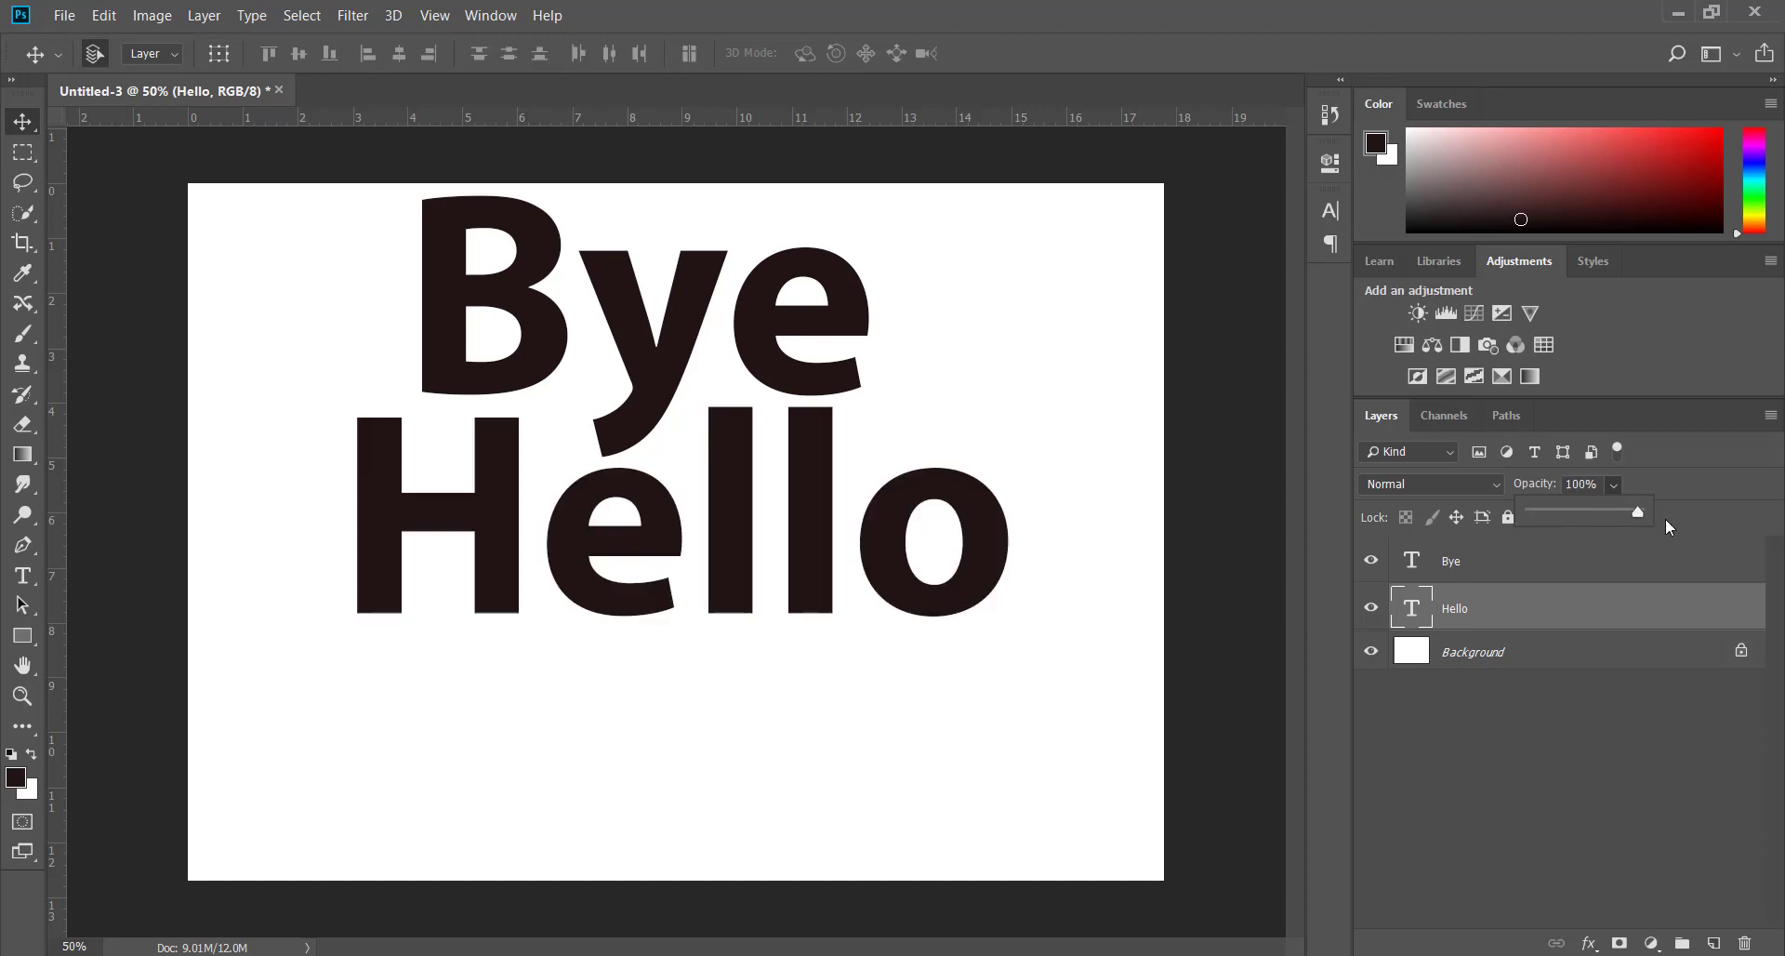
pyautogui.click(1521, 798)
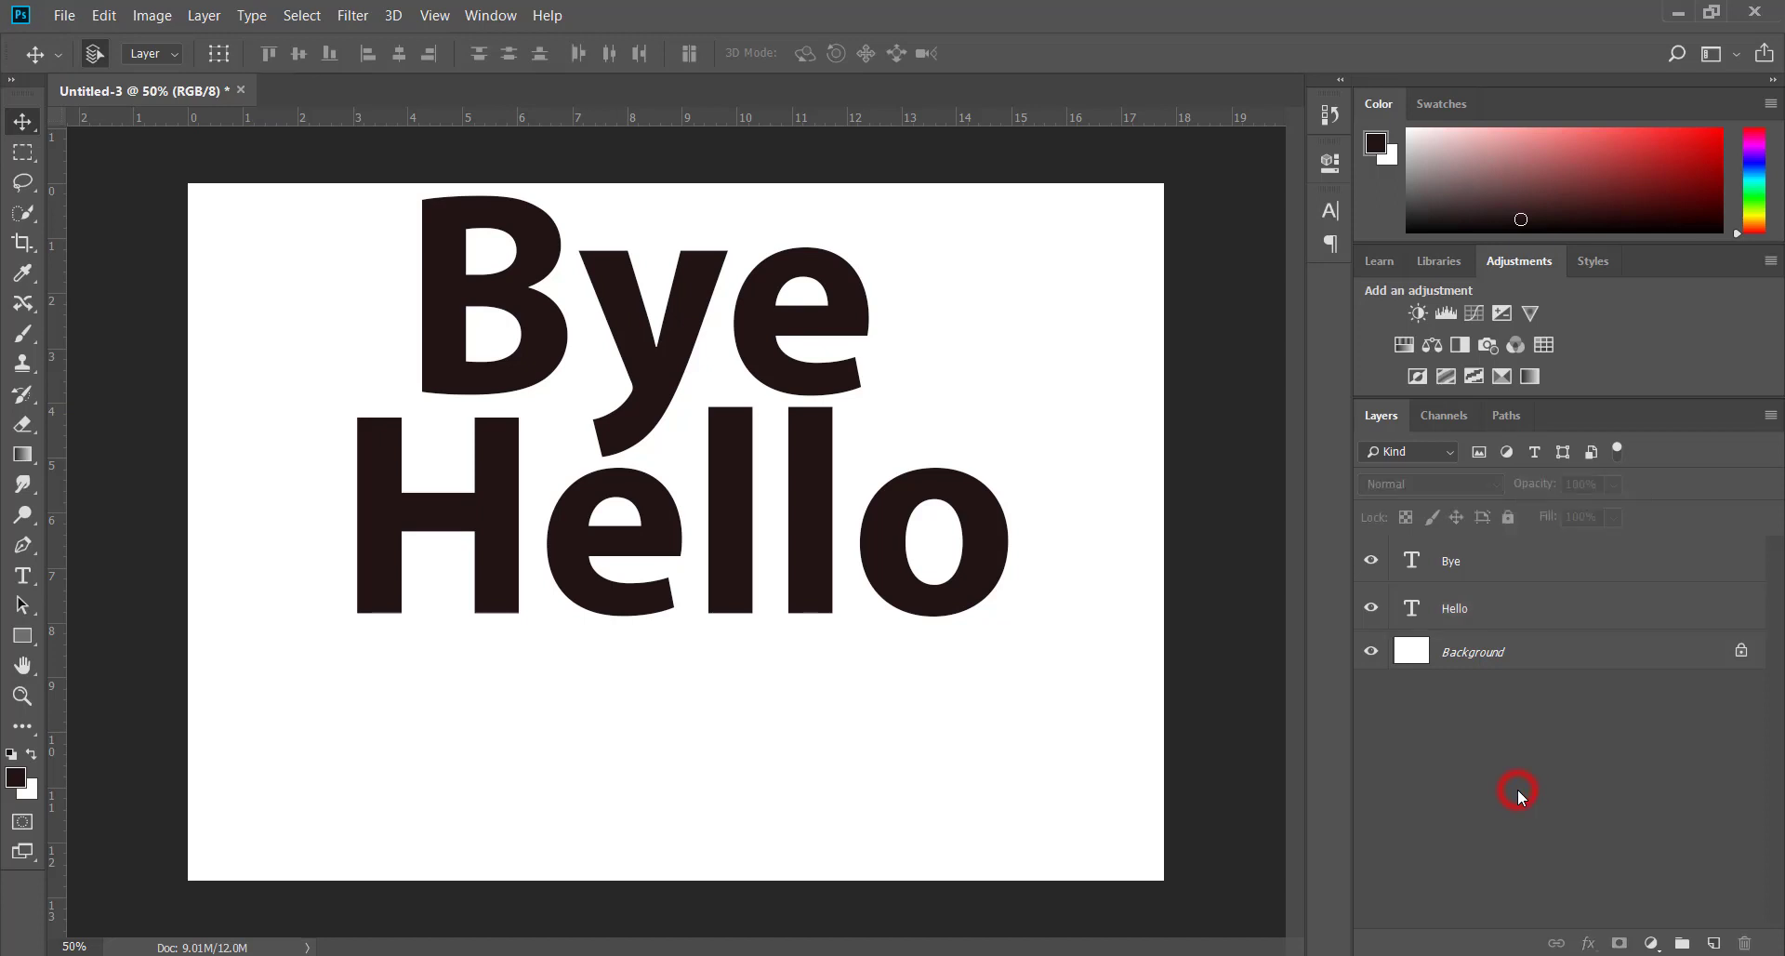
pyautogui.click(1372, 610)
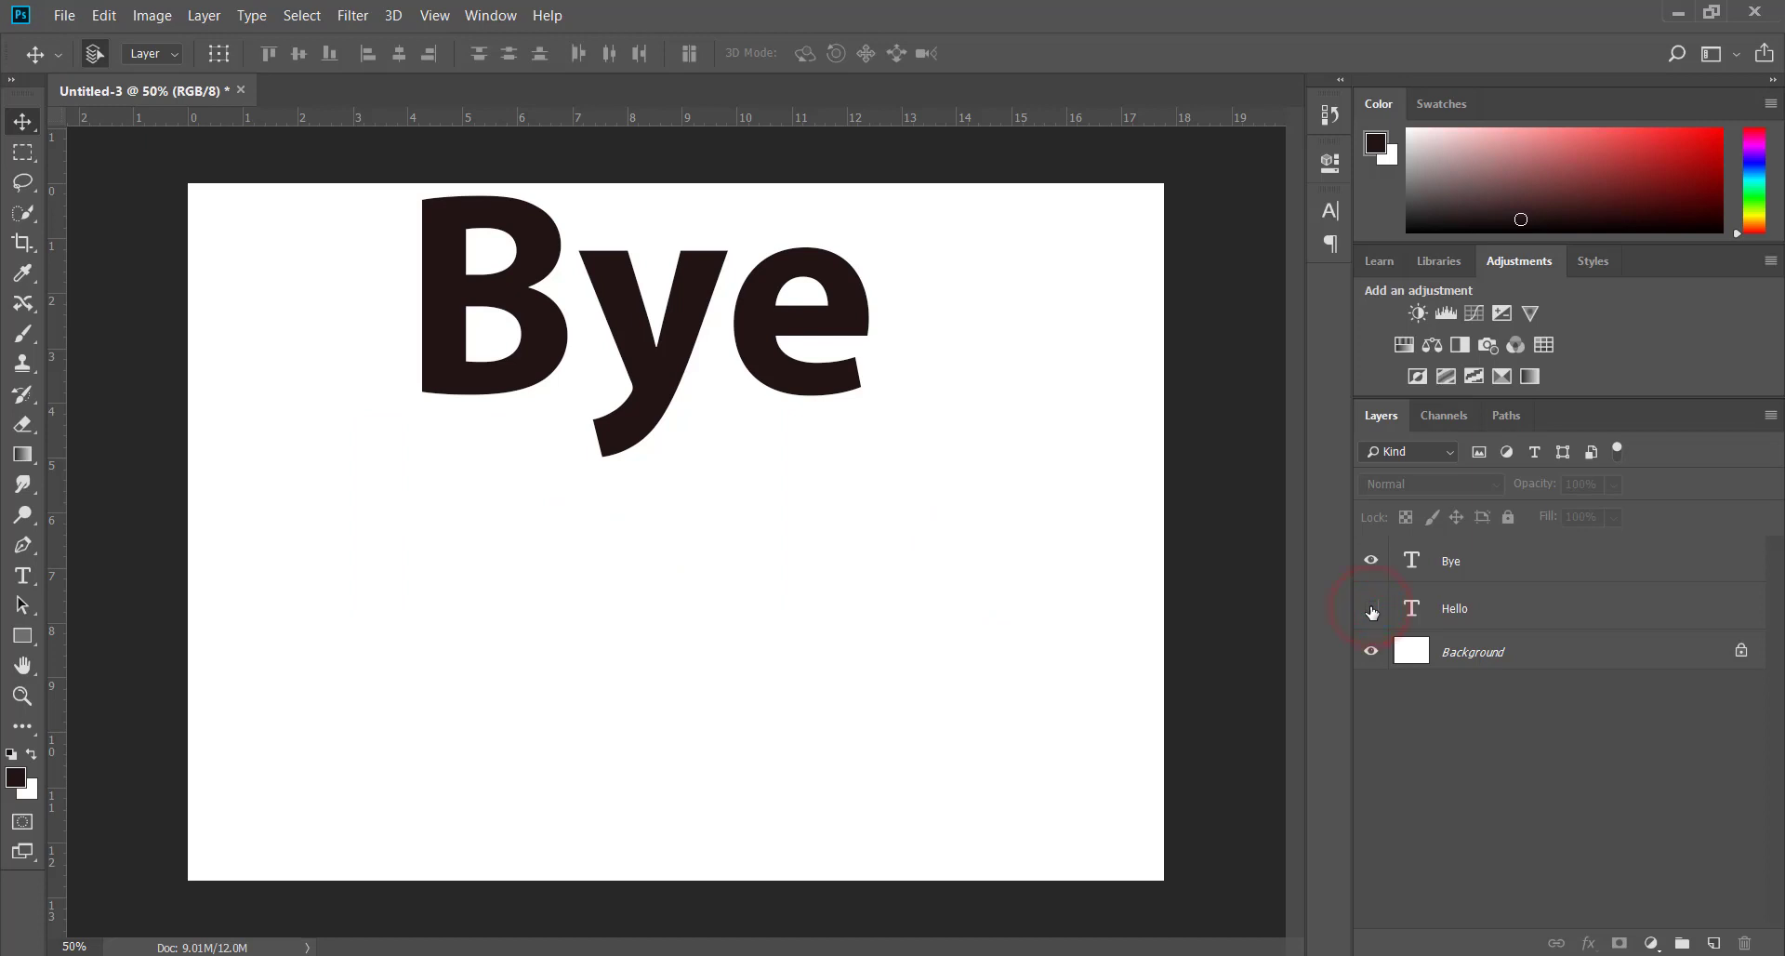
pyautogui.click(1372, 610)
pyautogui.click(1372, 610)
pyautogui.click(1371, 610)
pyautogui.click(1372, 610)
pyautogui.click(1371, 610)
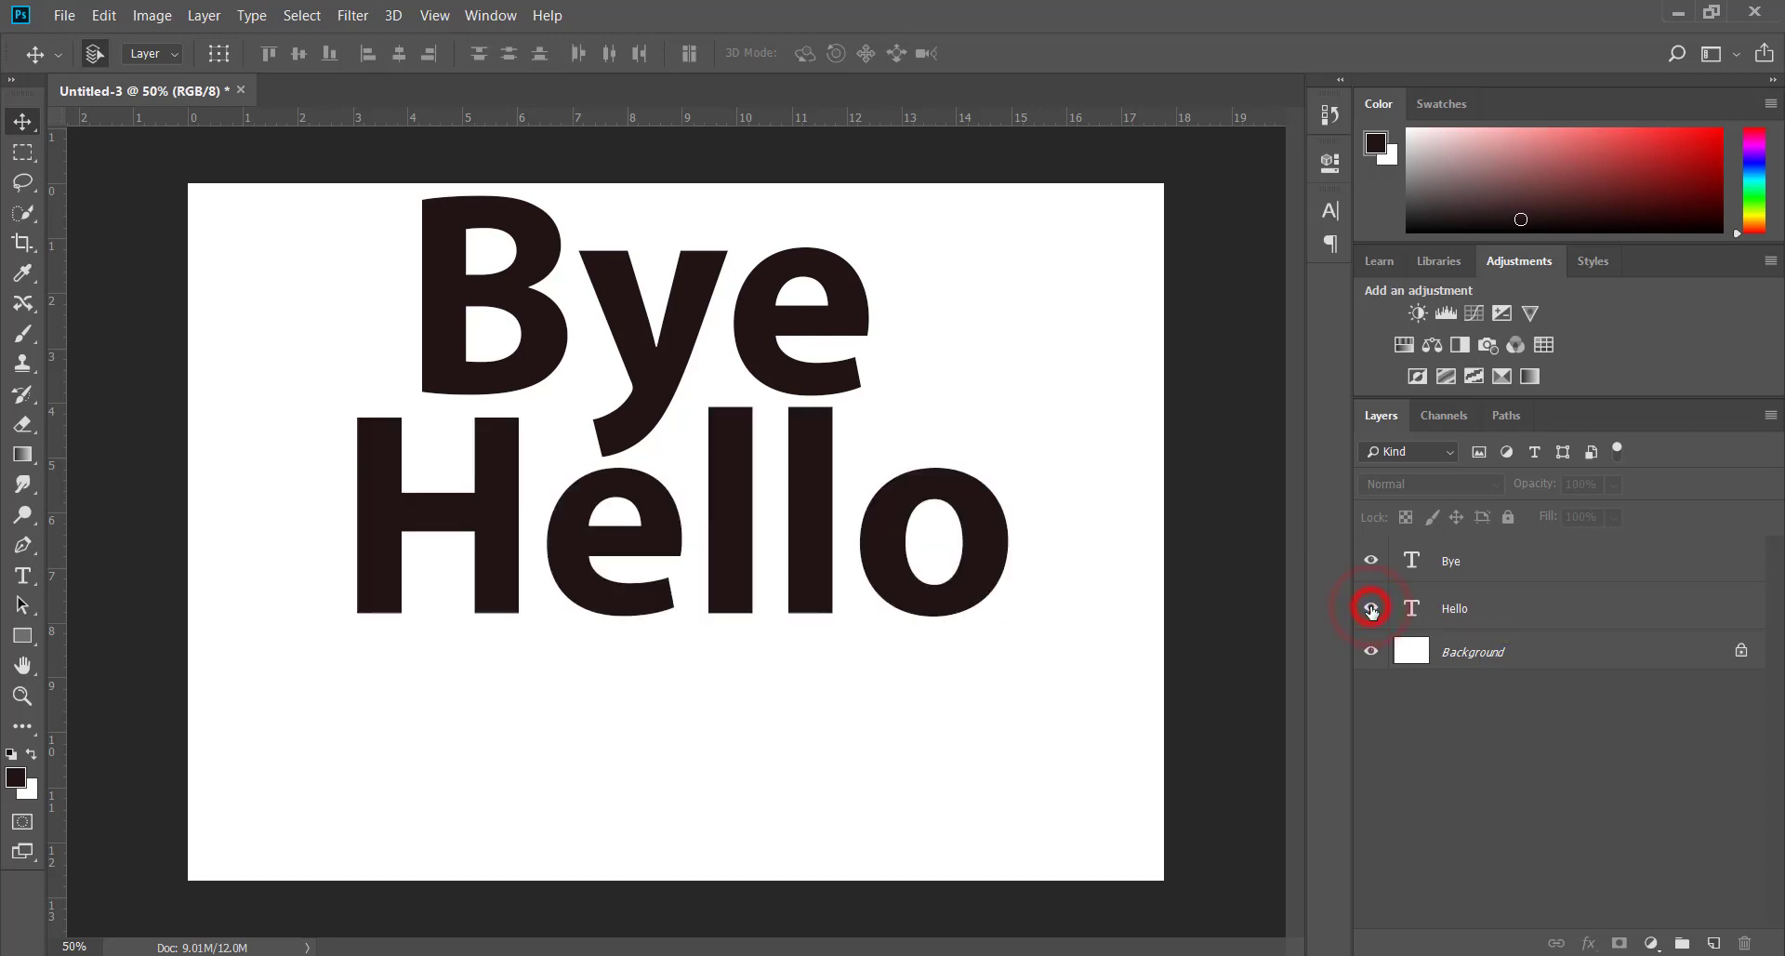
# Turn Lock All on for the Hello layer, then off again.
pyautogui.click(1567, 612)
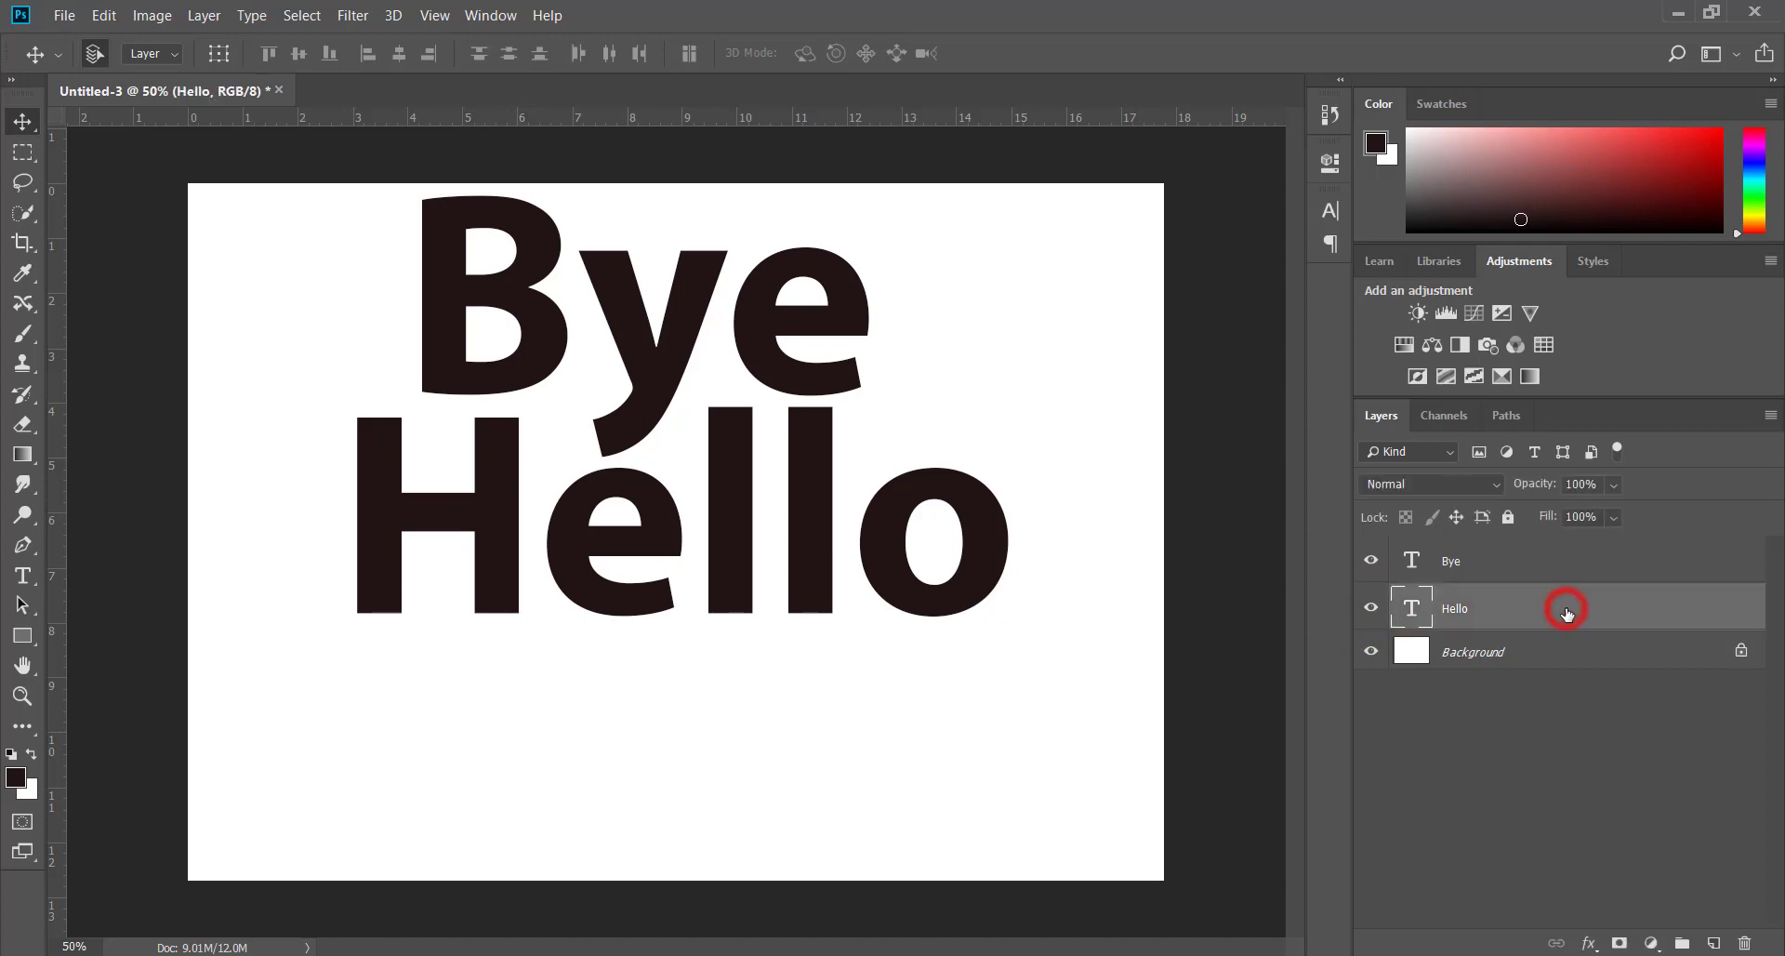
pyautogui.click(1508, 518)
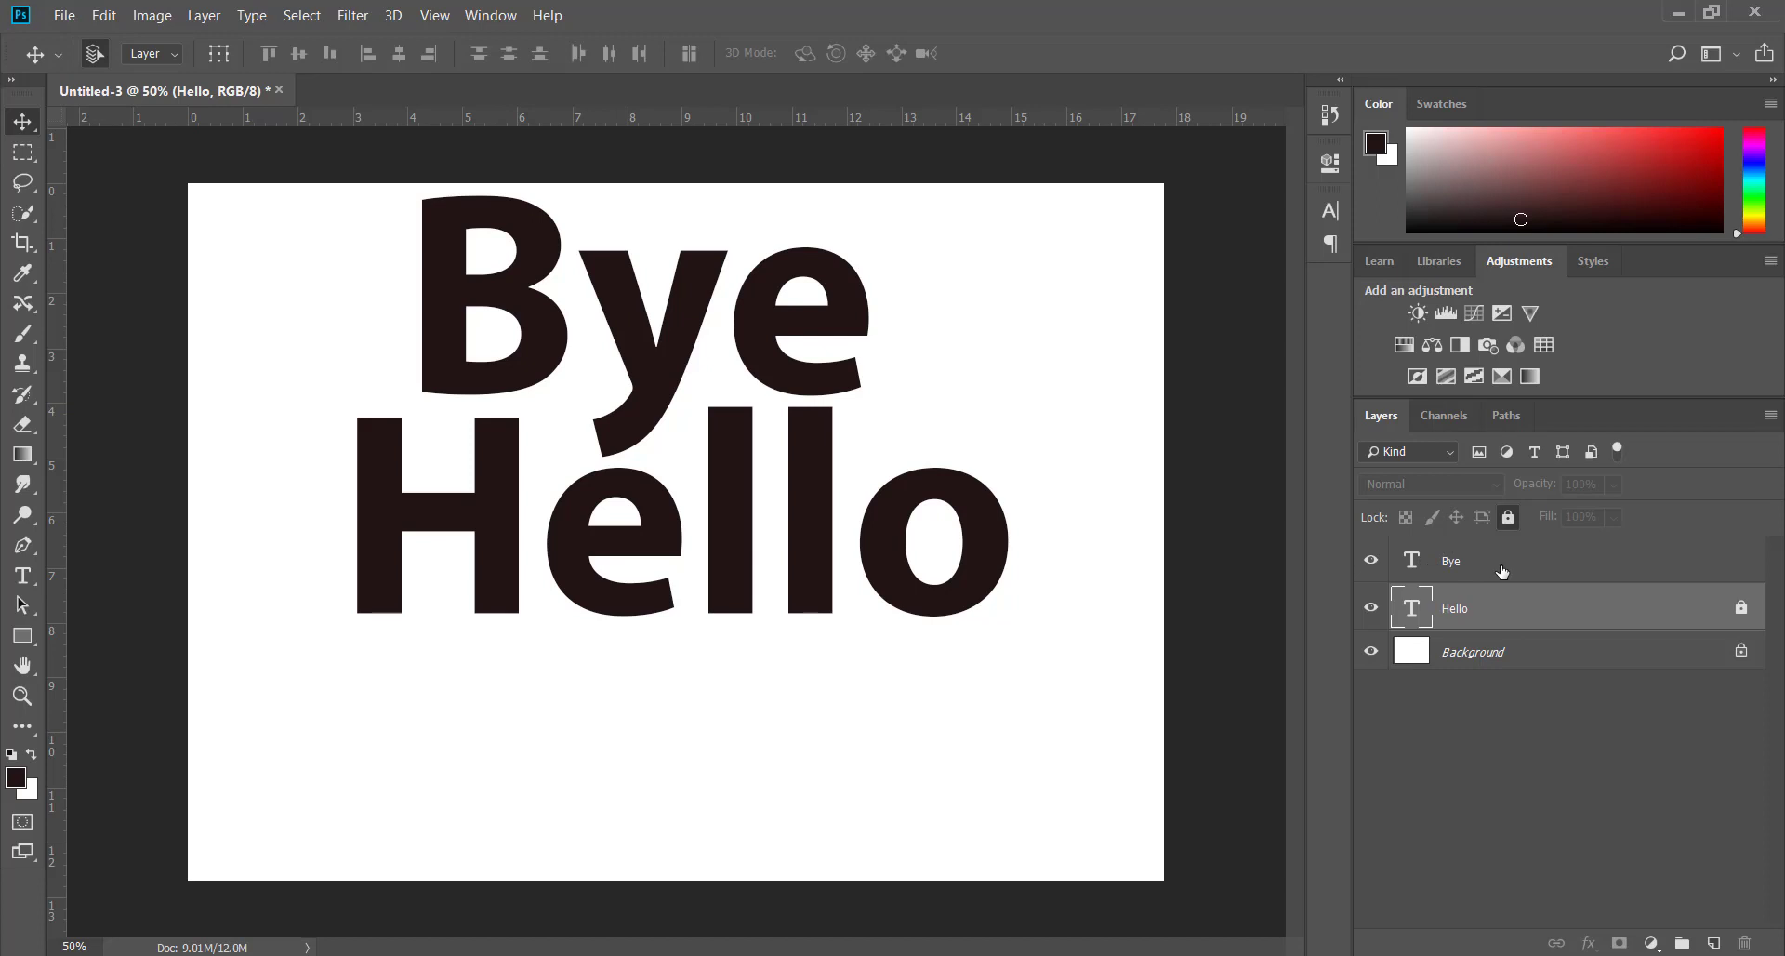
pyautogui.click(1509, 517)
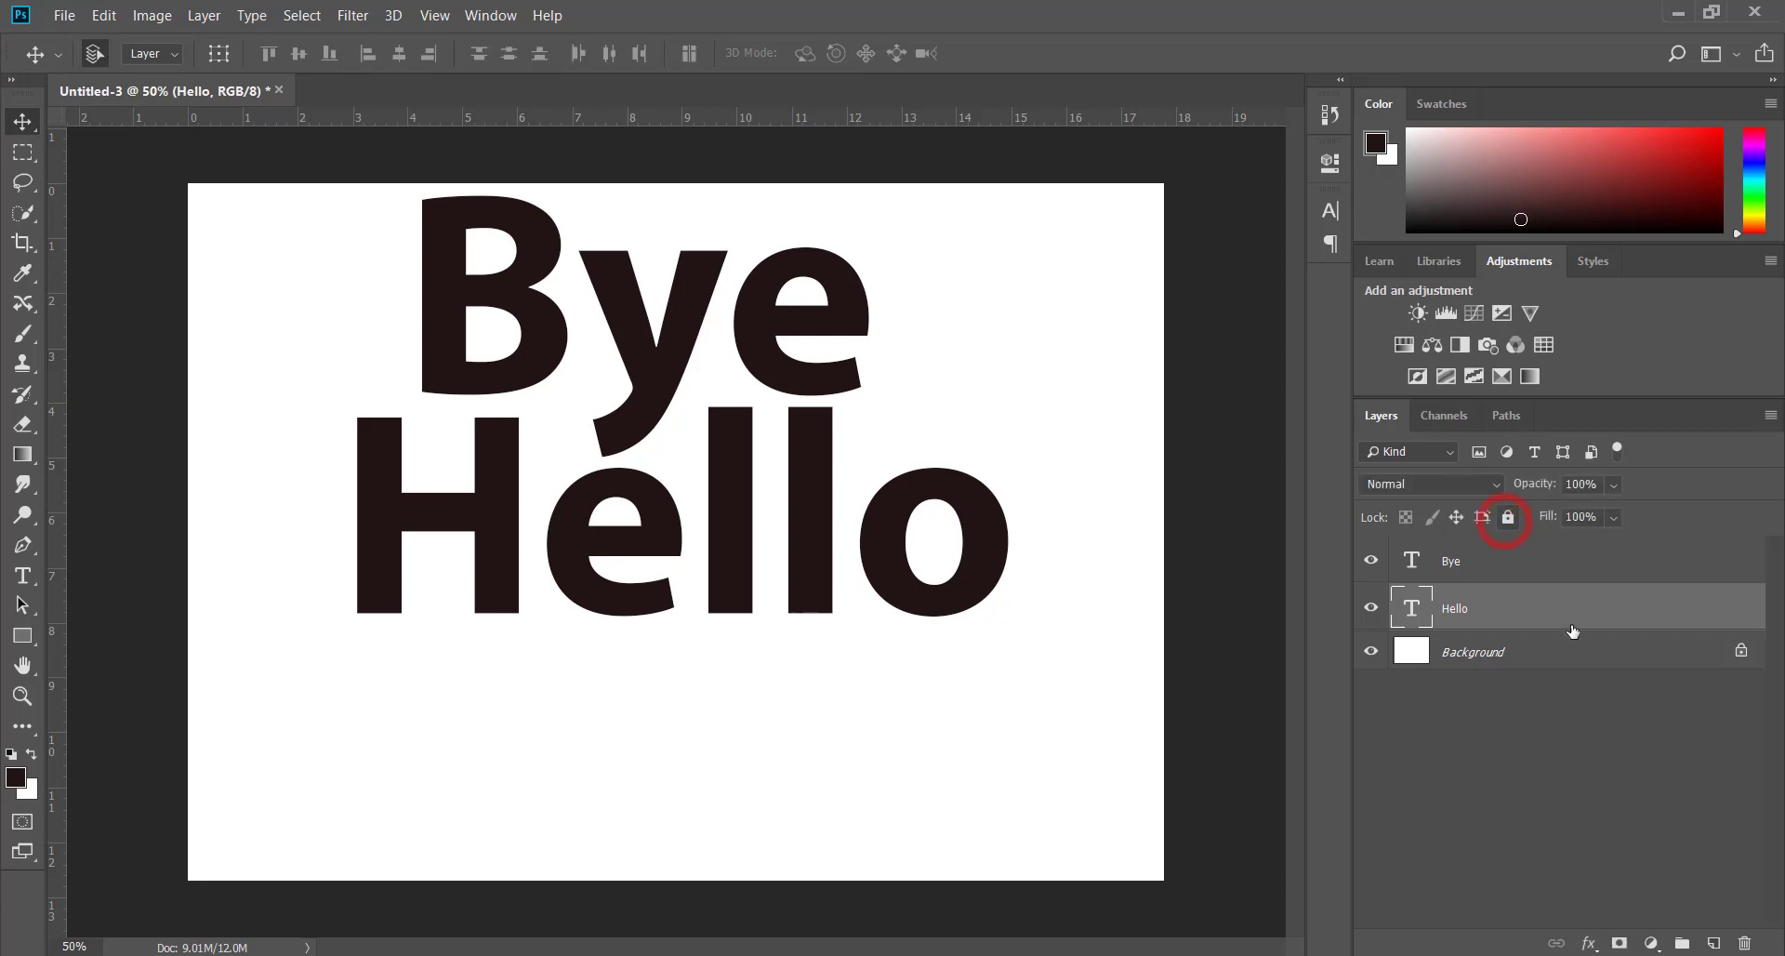
# Delete the Bye layer, confirming the prompt.
pyautogui.click(1483, 558)
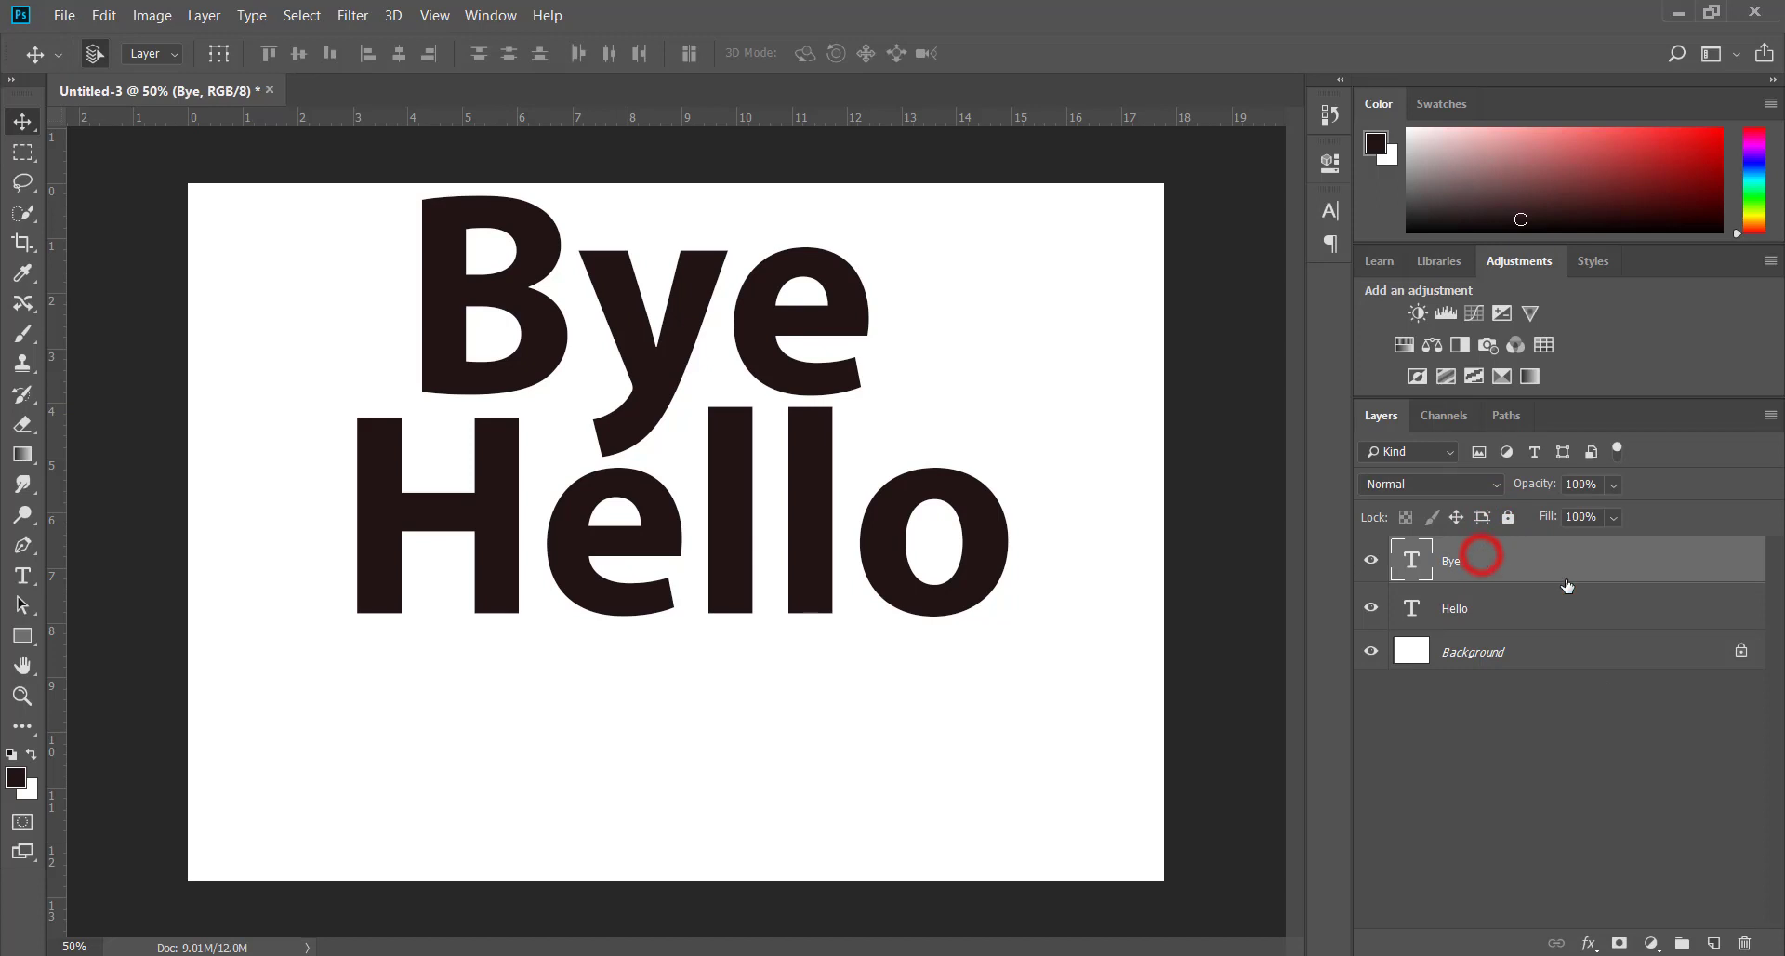
pyautogui.click(1745, 945)
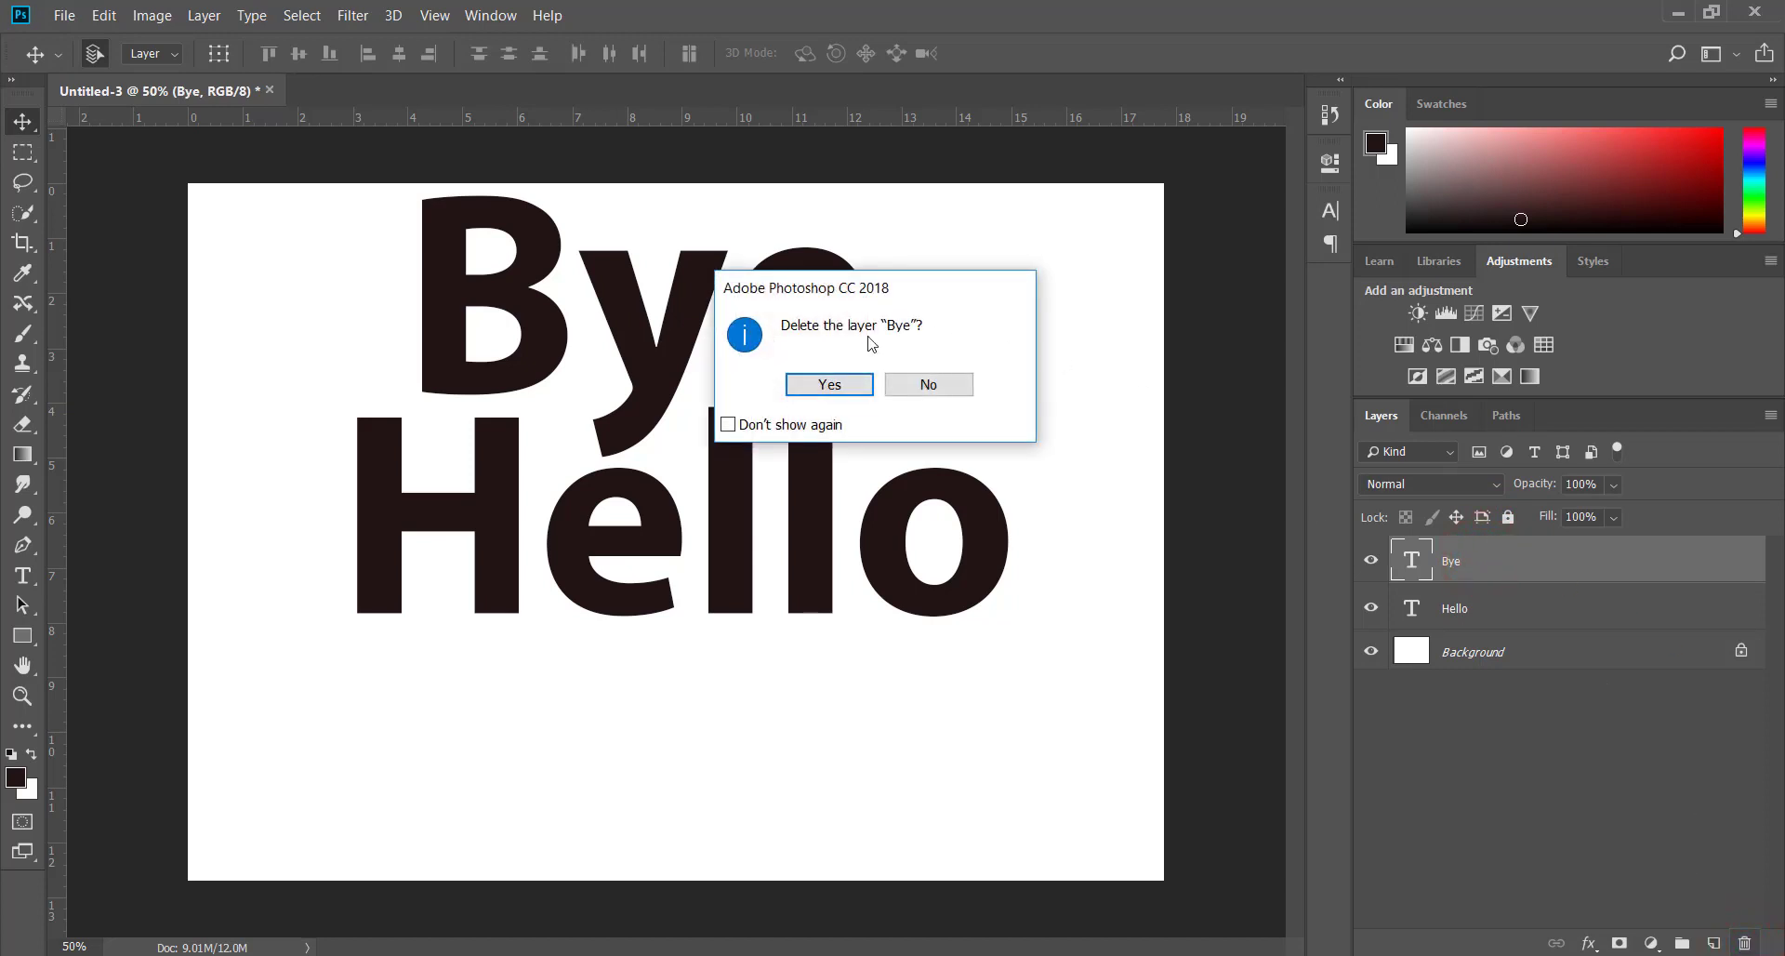
pyautogui.click(822, 385)
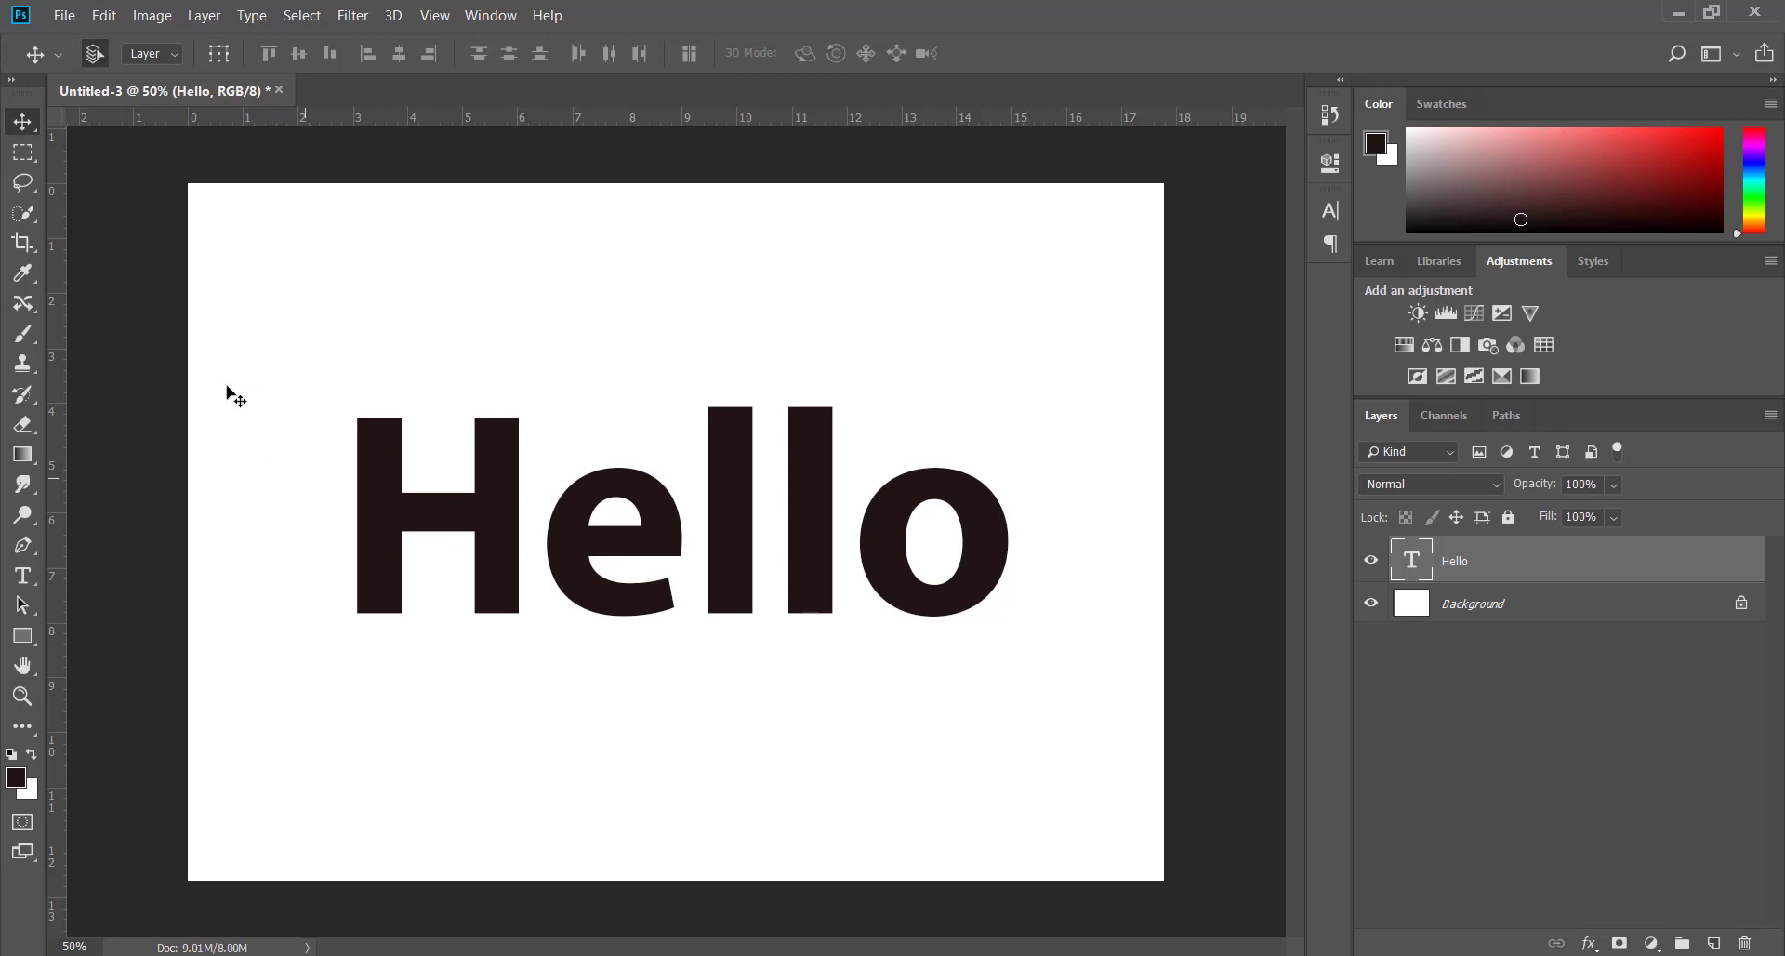
# Save the document as Hello.psd in Photoshop format to Downloads, accepting the compatibility options.
pyautogui.click(65, 16)
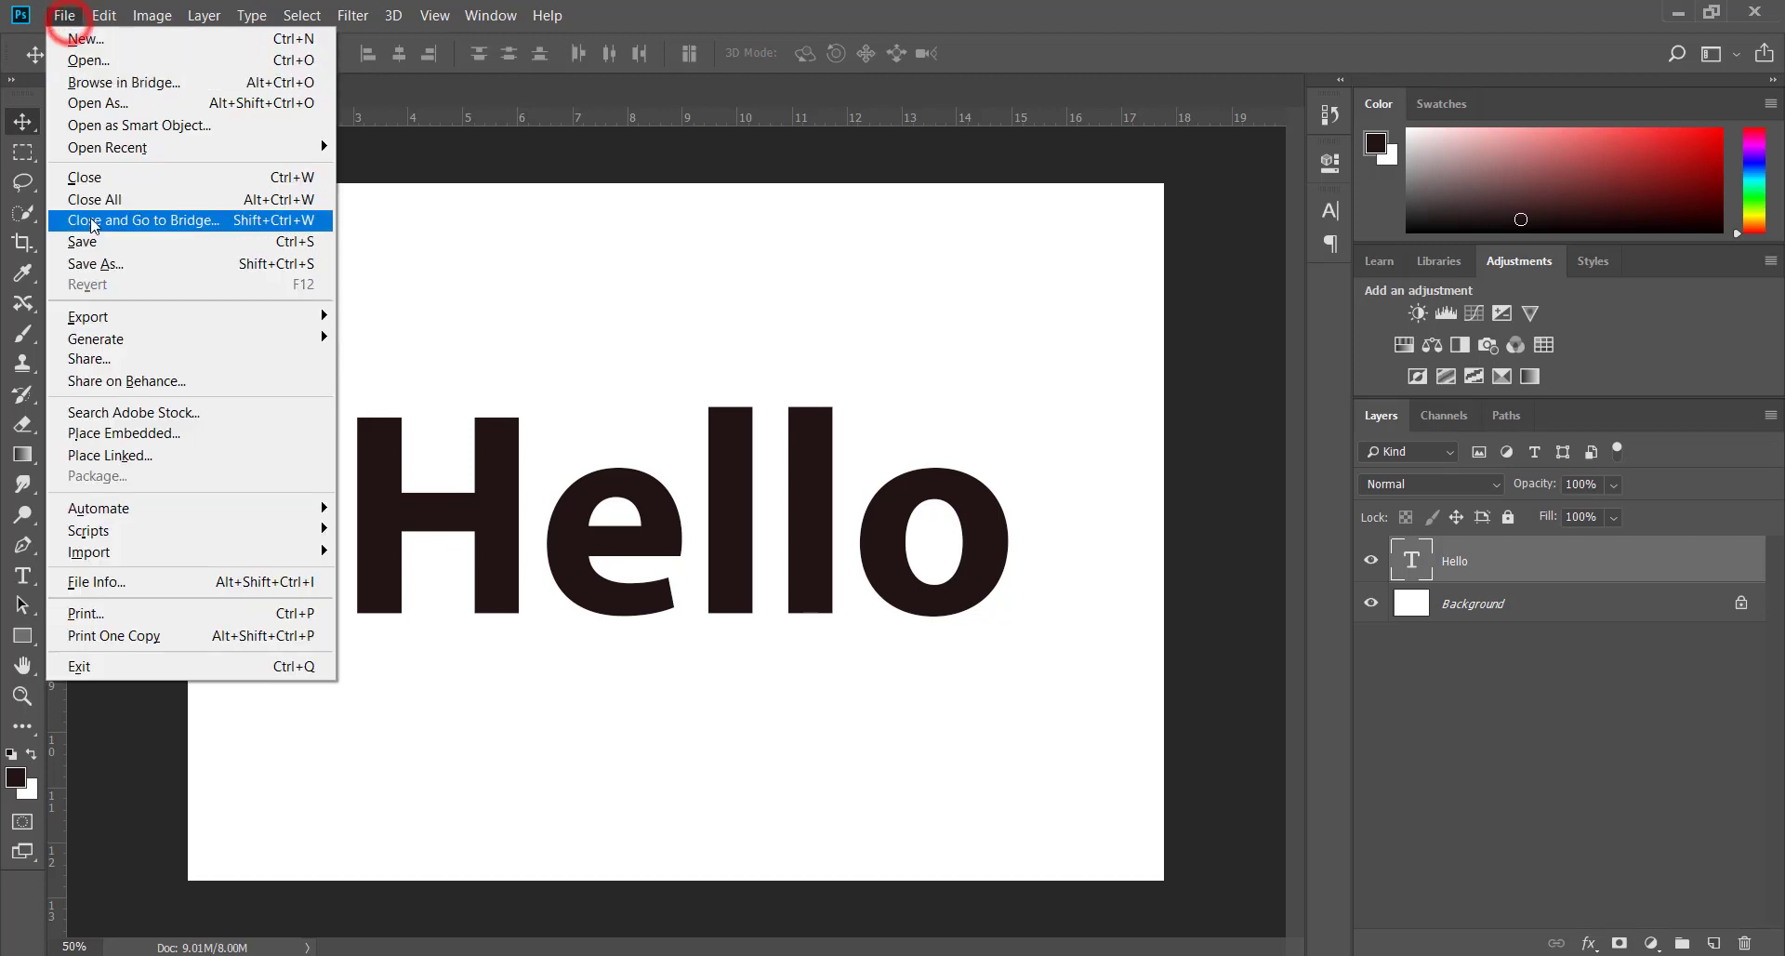
pyautogui.click(93, 244)
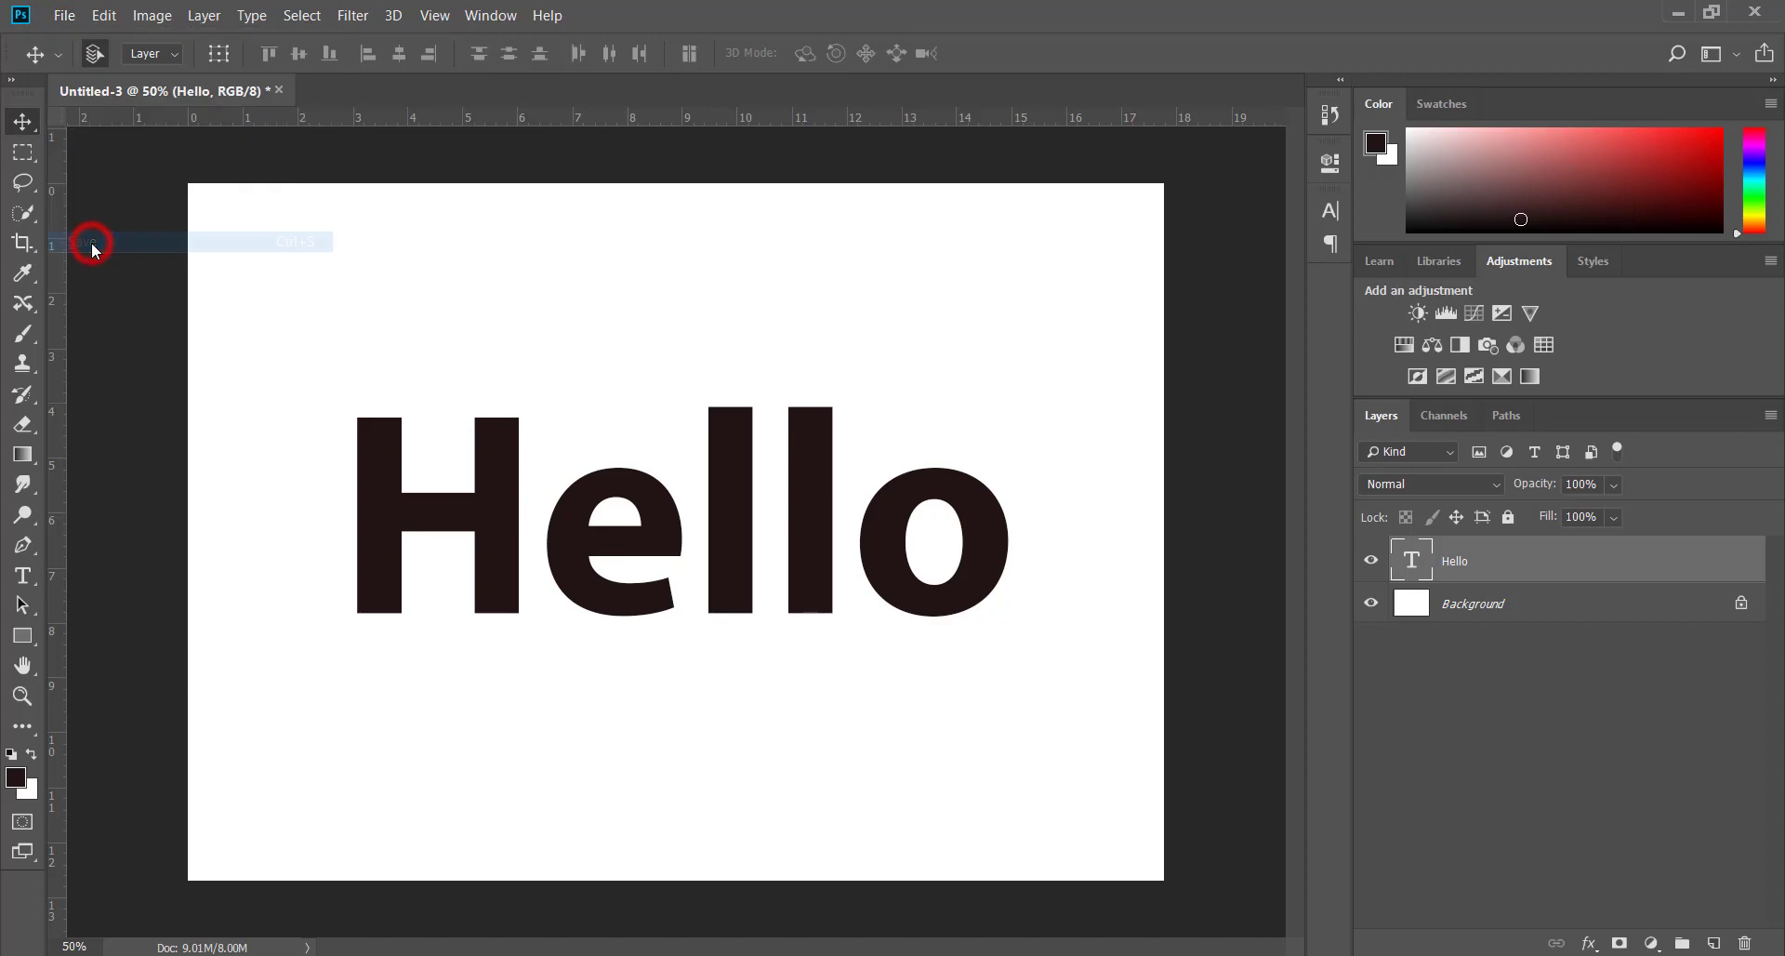
pyautogui.click(319, 459)
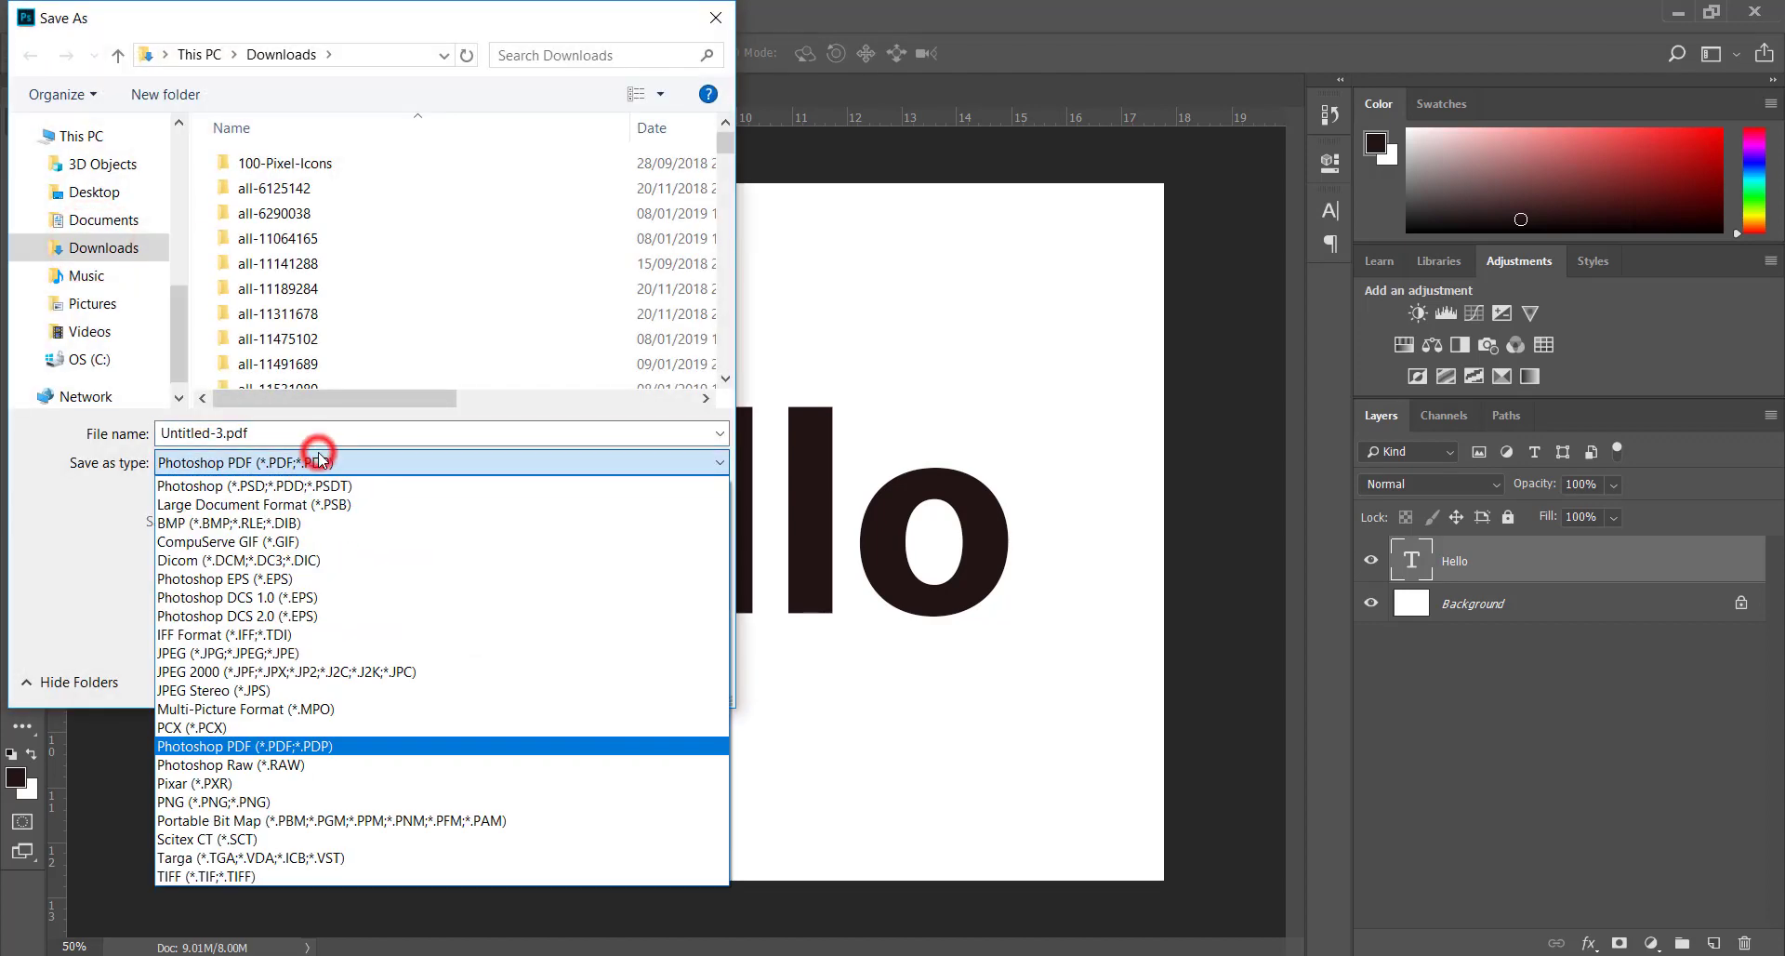
pyautogui.click(272, 483)
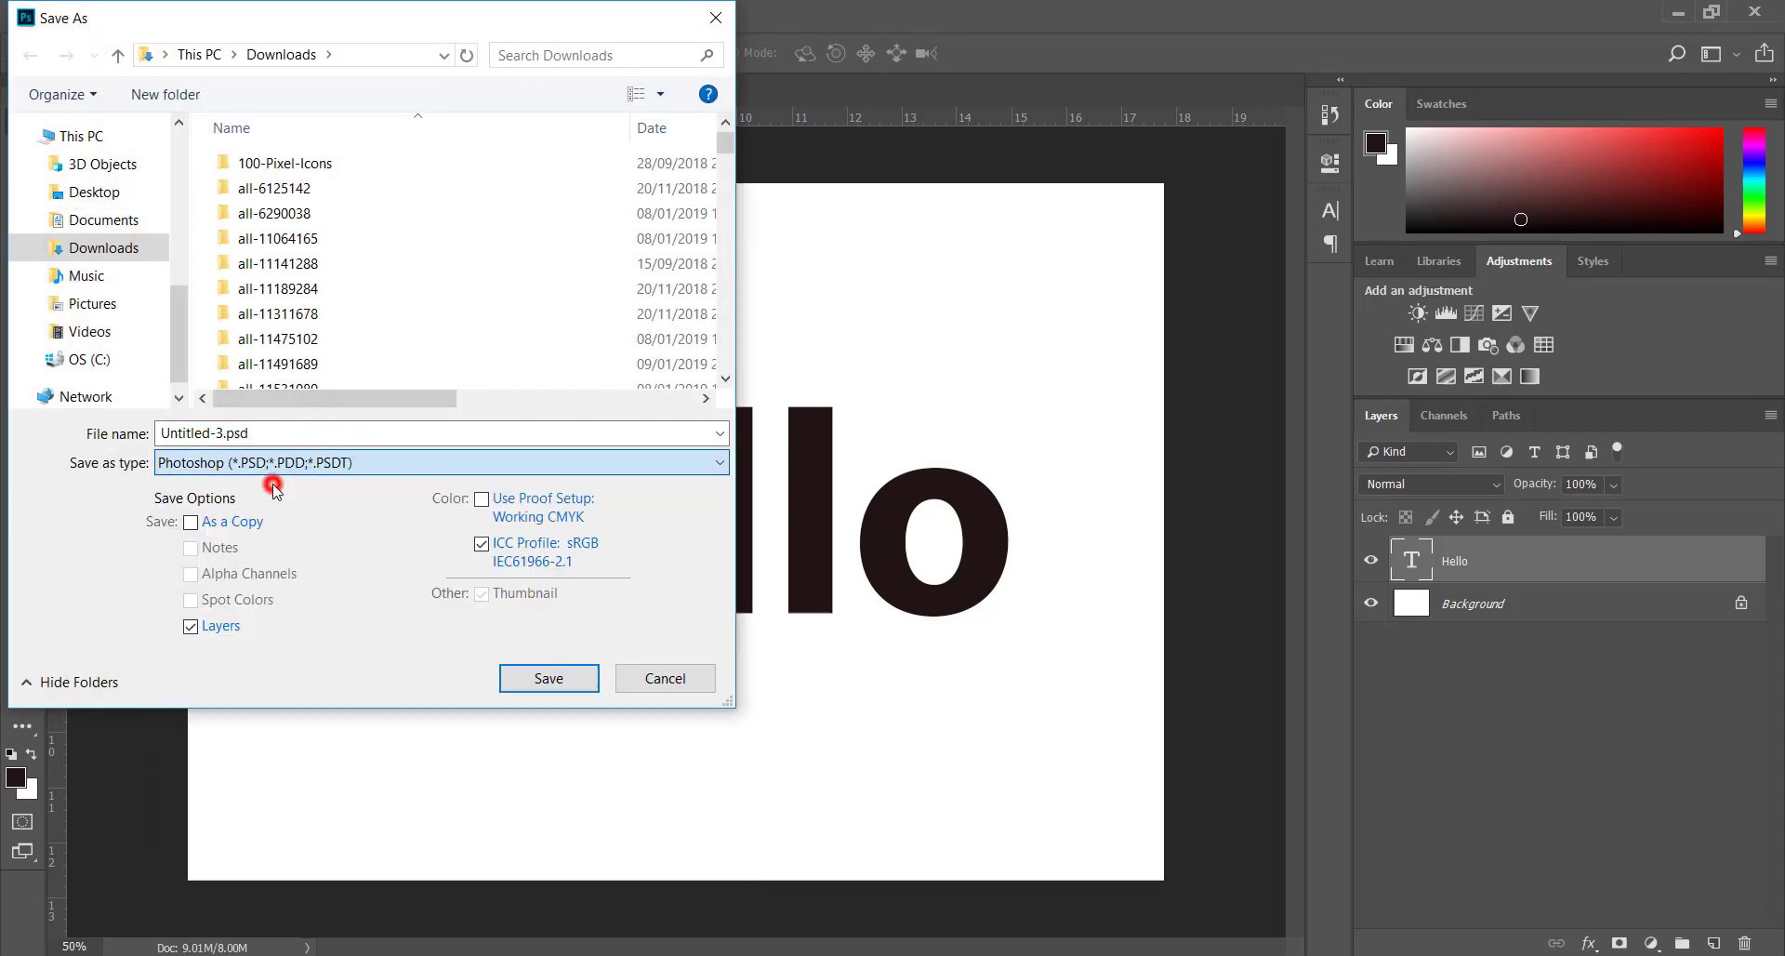
pyautogui.click(278, 430)
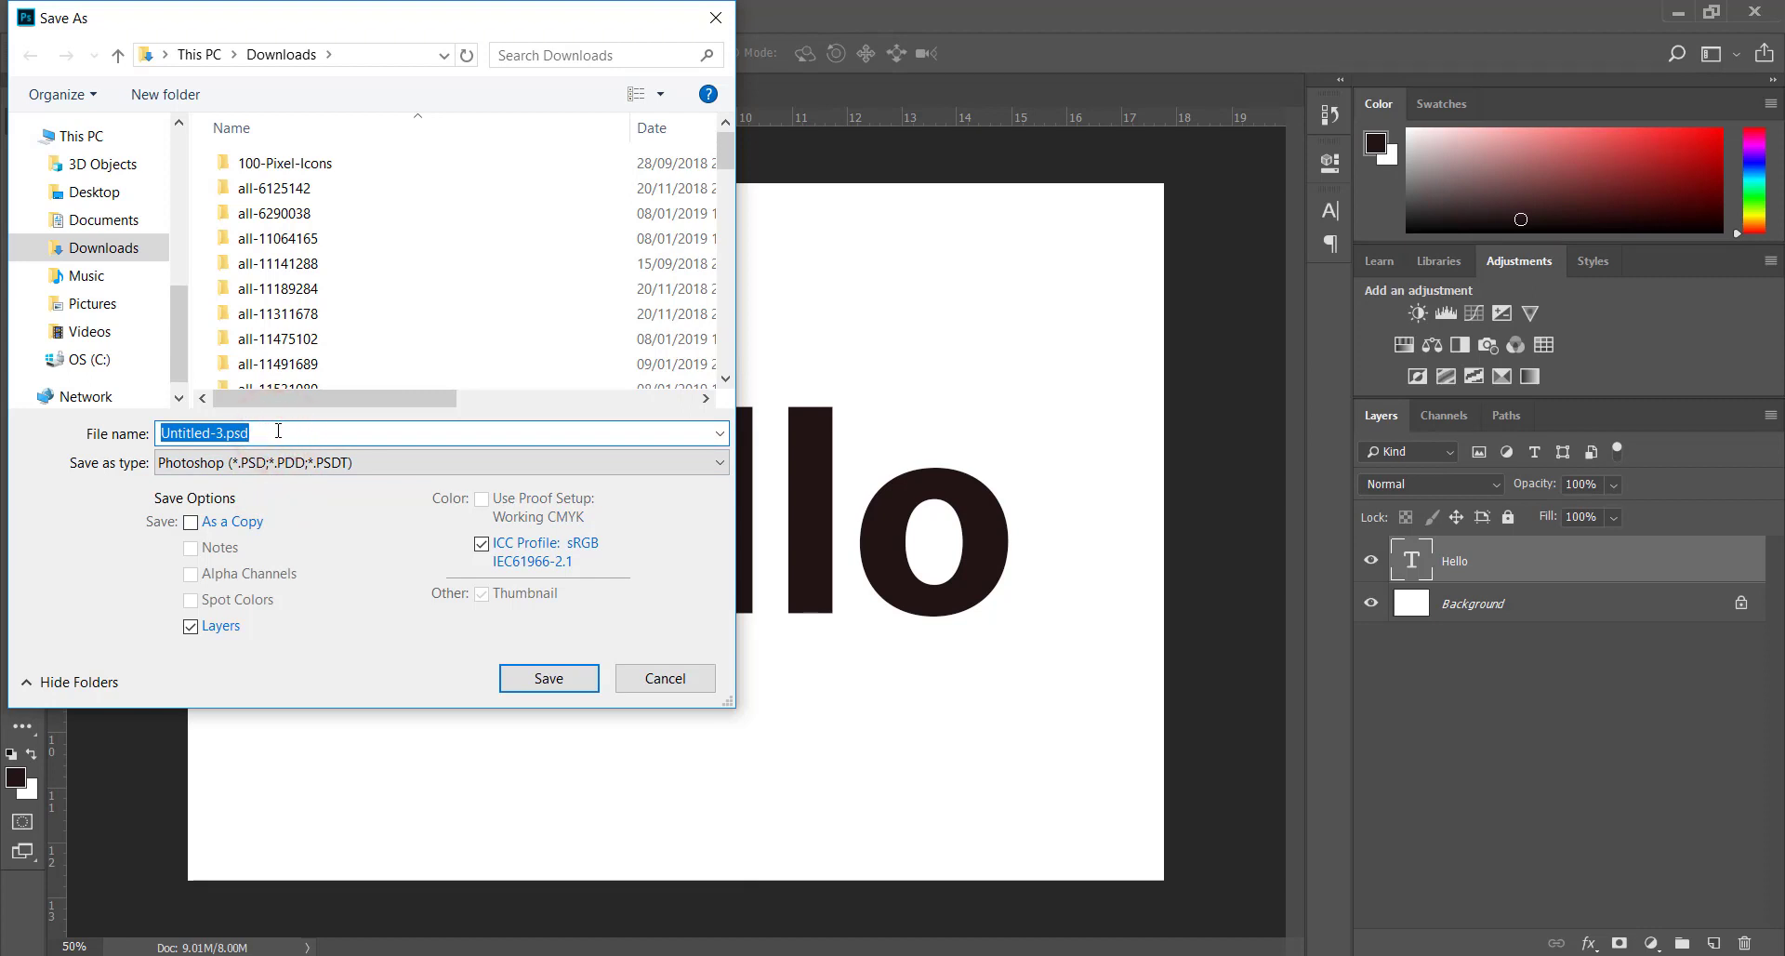
pyautogui.write('Hello')
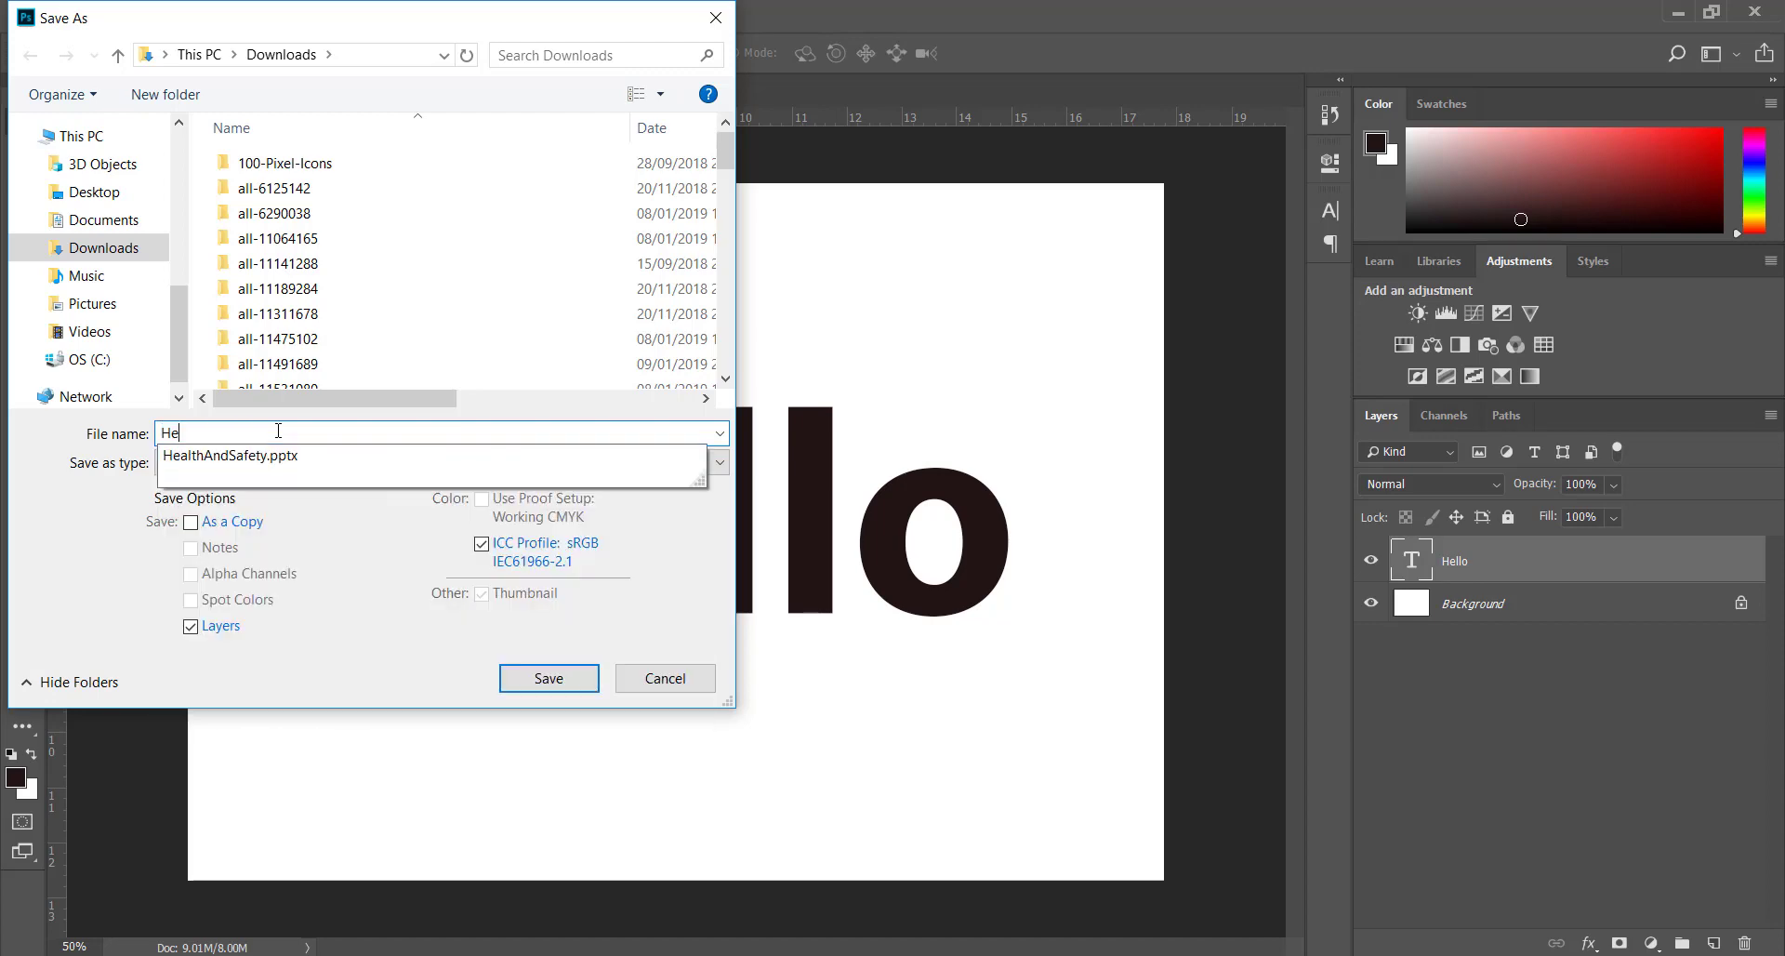
pyautogui.click(549, 680)
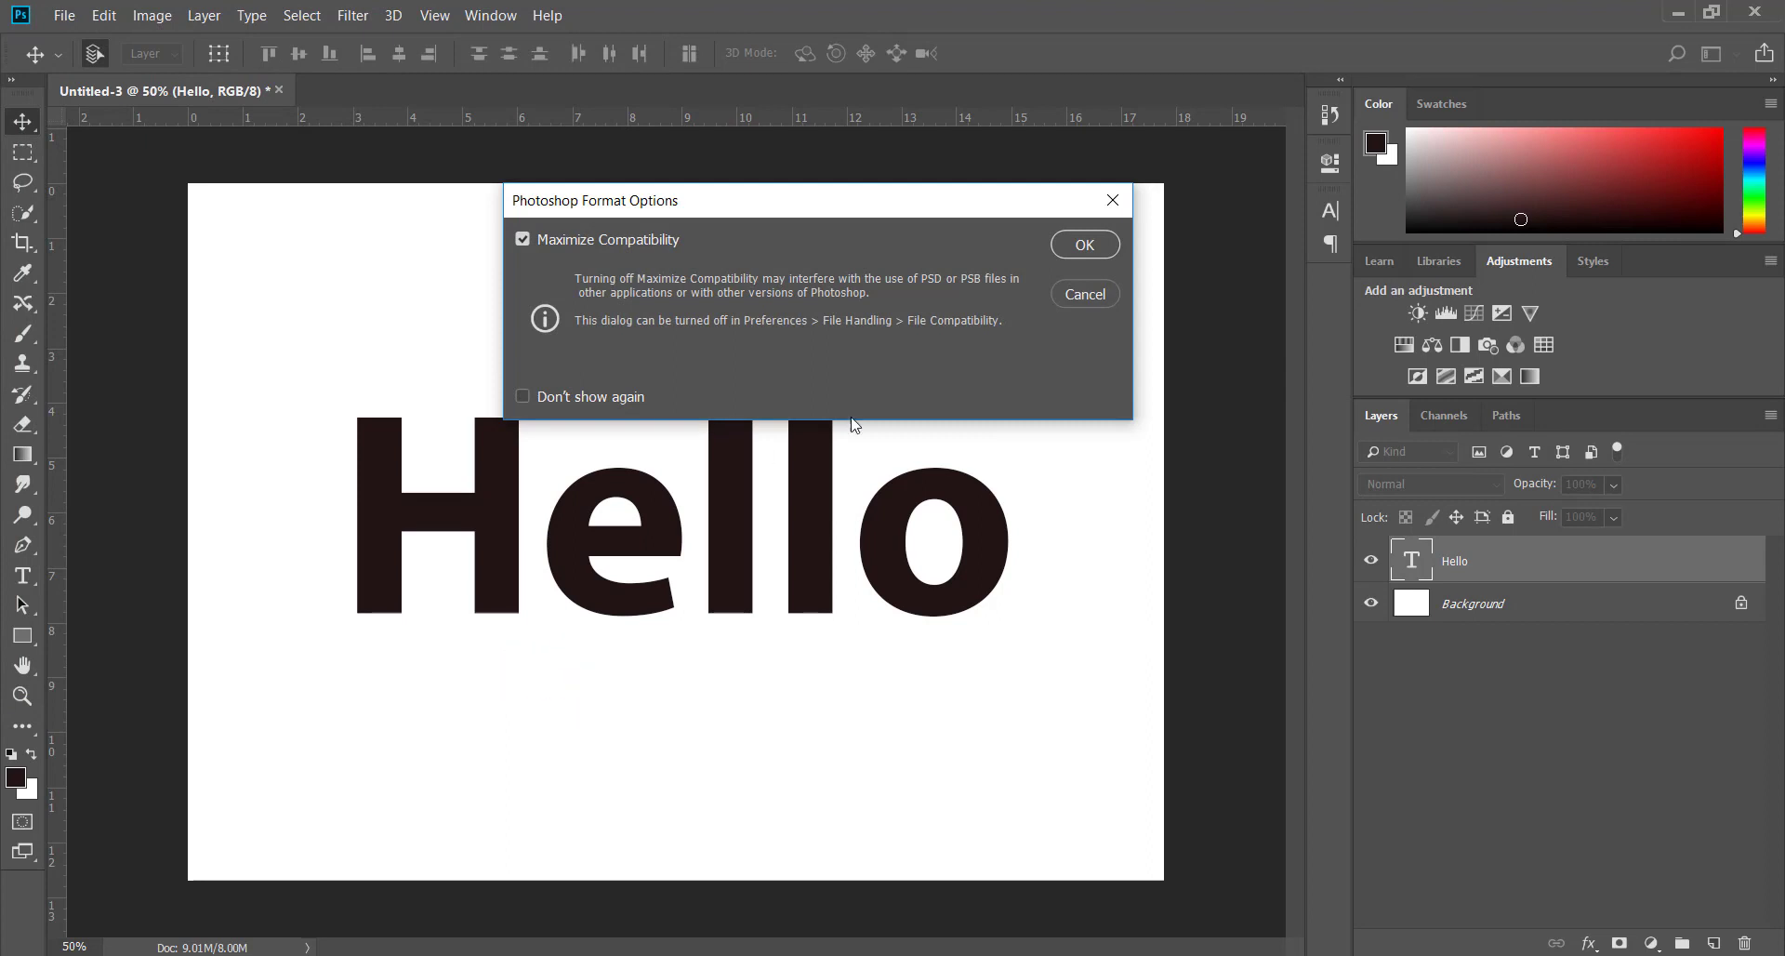
pyautogui.click(1077, 244)
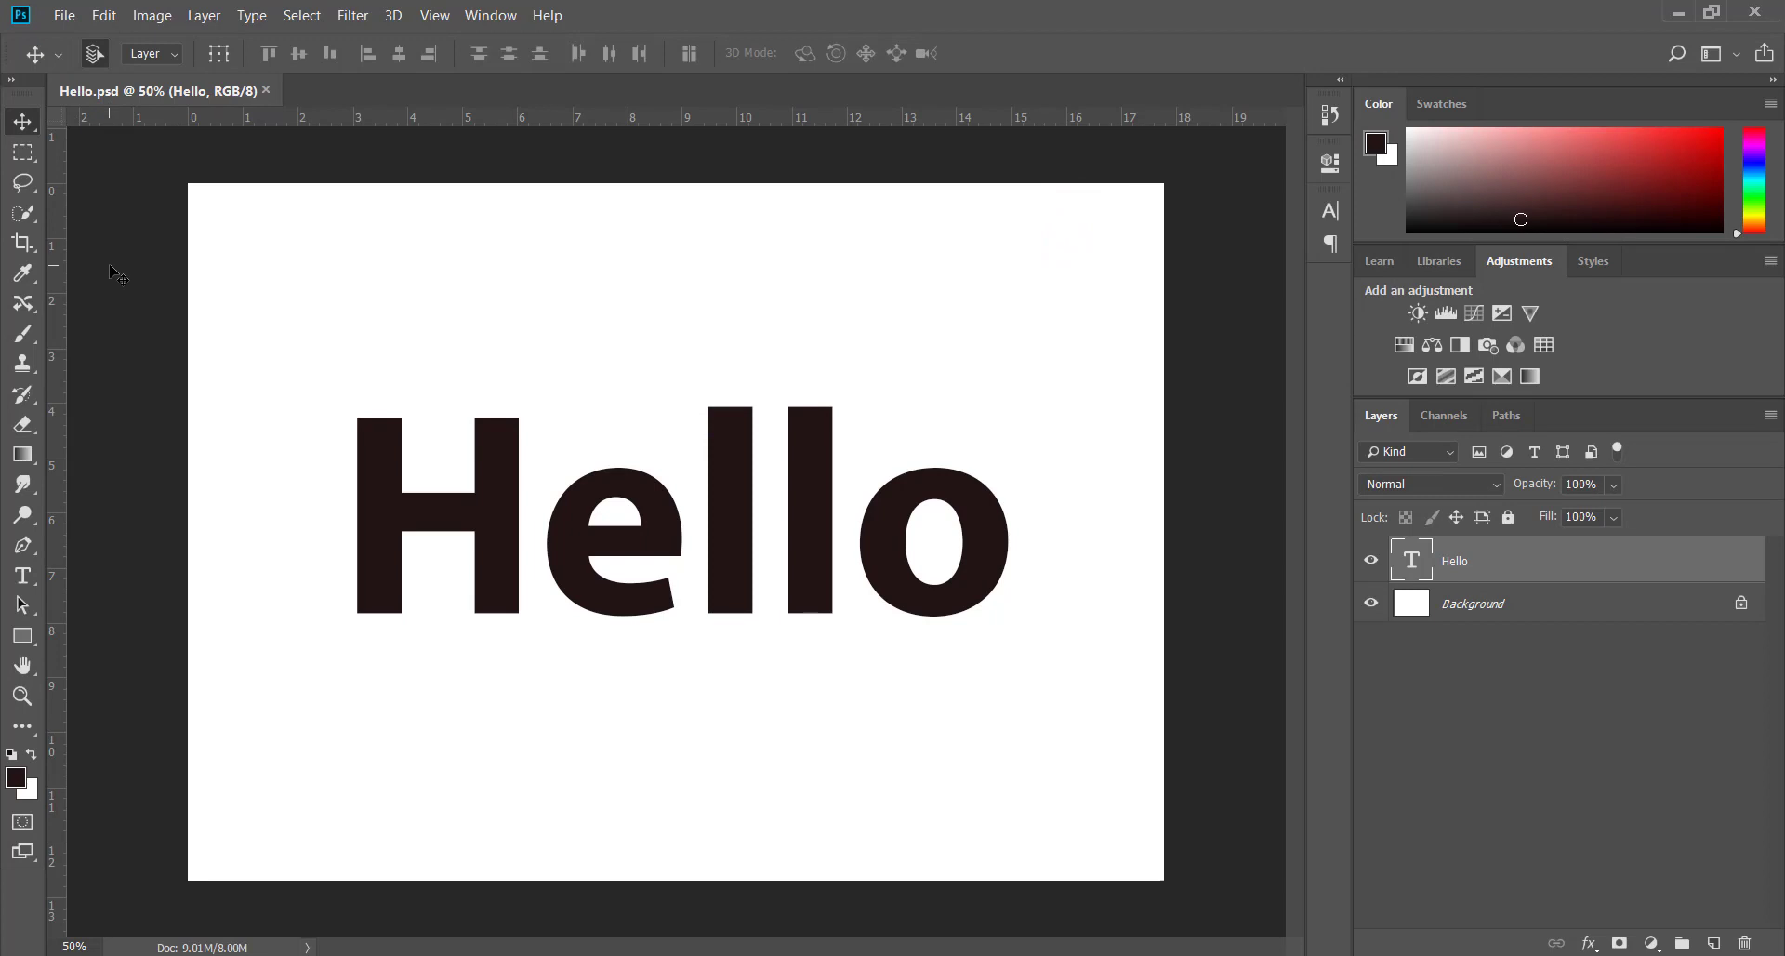
# Open the Export As settings for the image via File > Export.
pyautogui.click(64, 16)
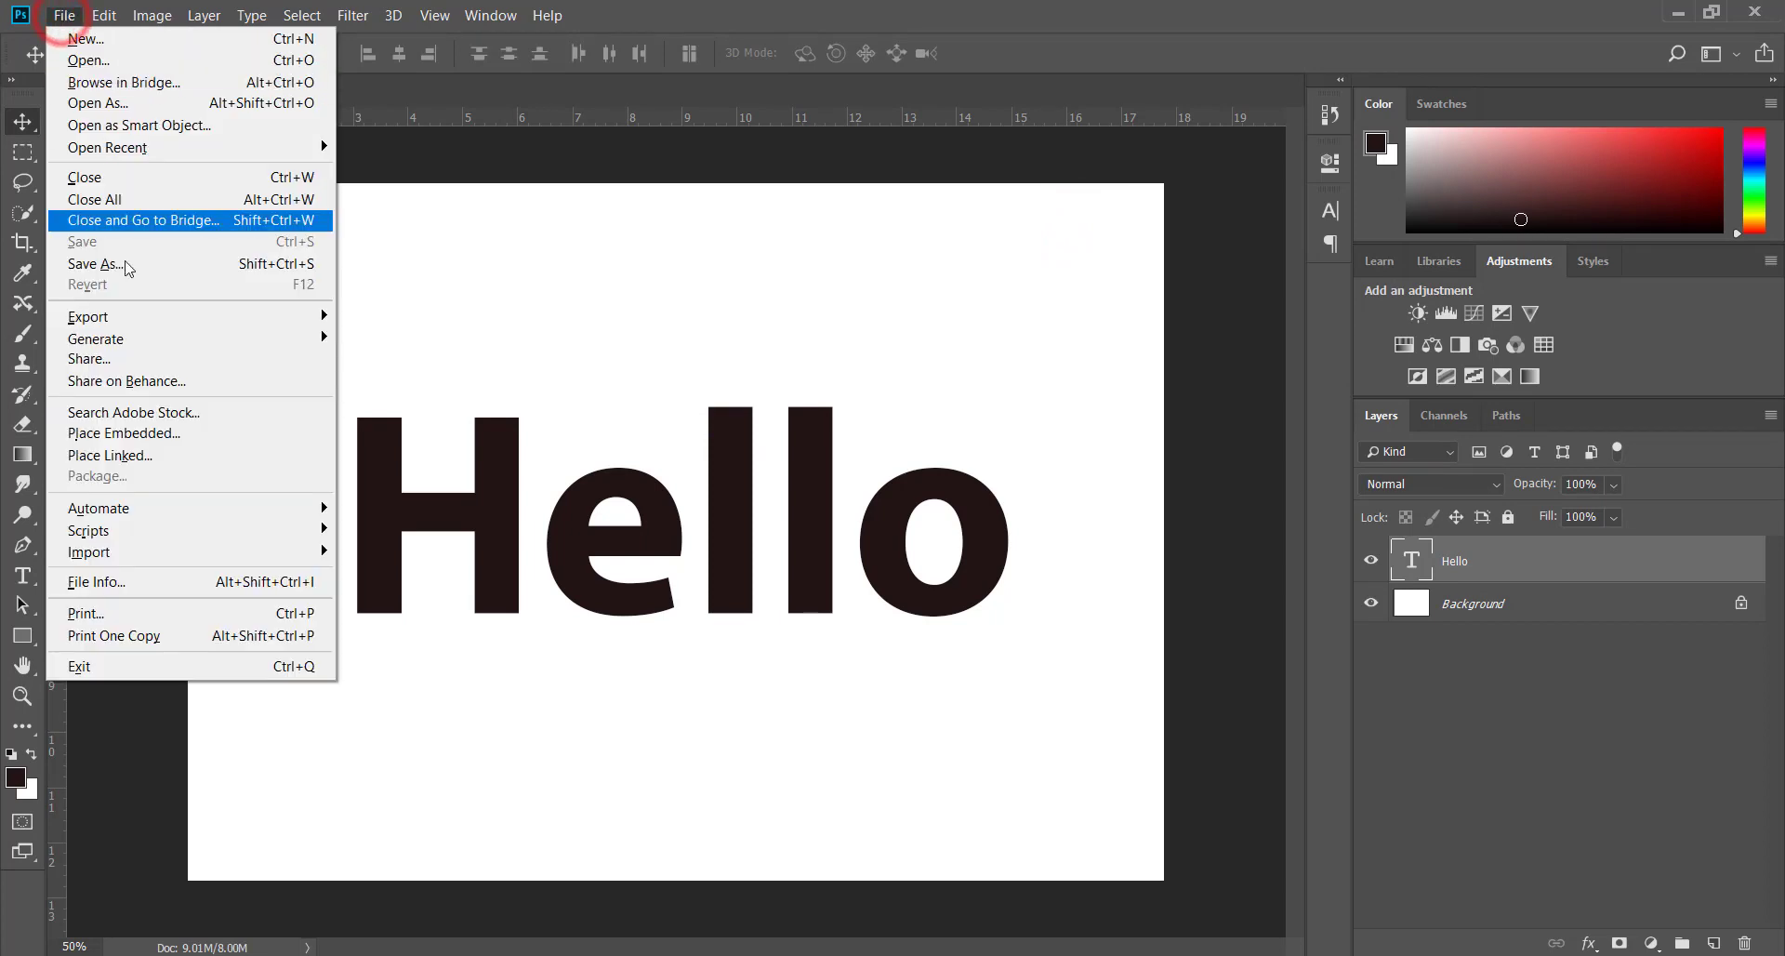
pyautogui.click(124, 326)
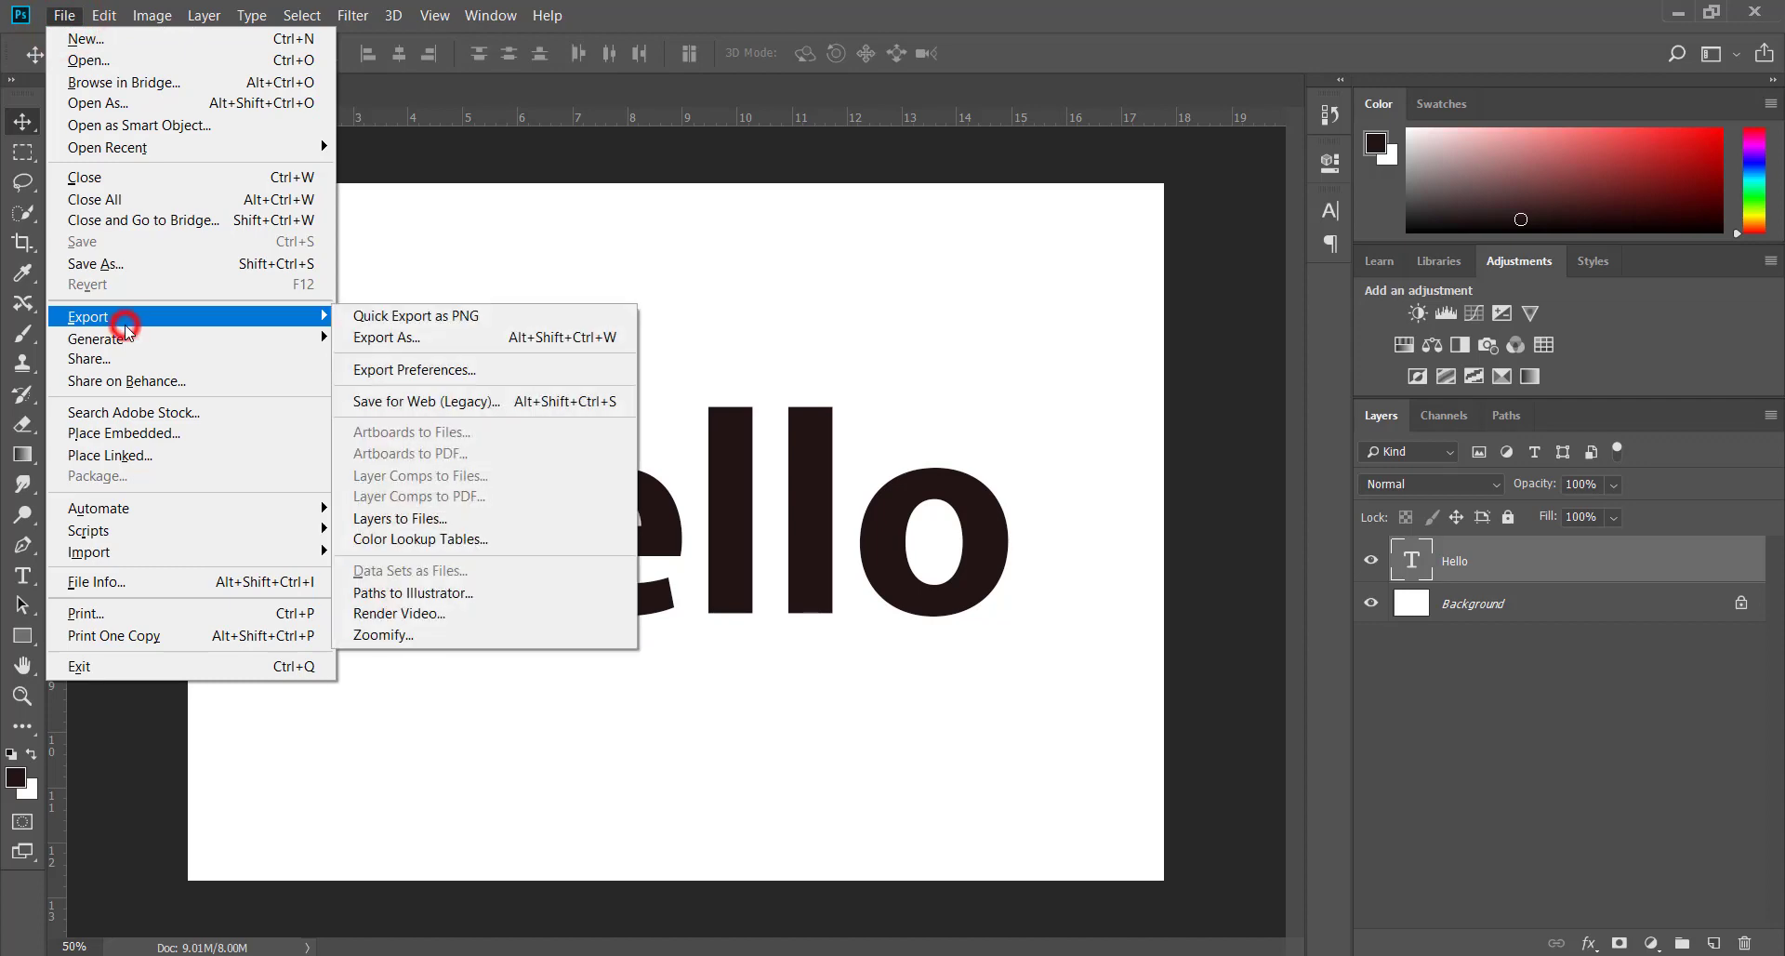
pyautogui.click(368, 341)
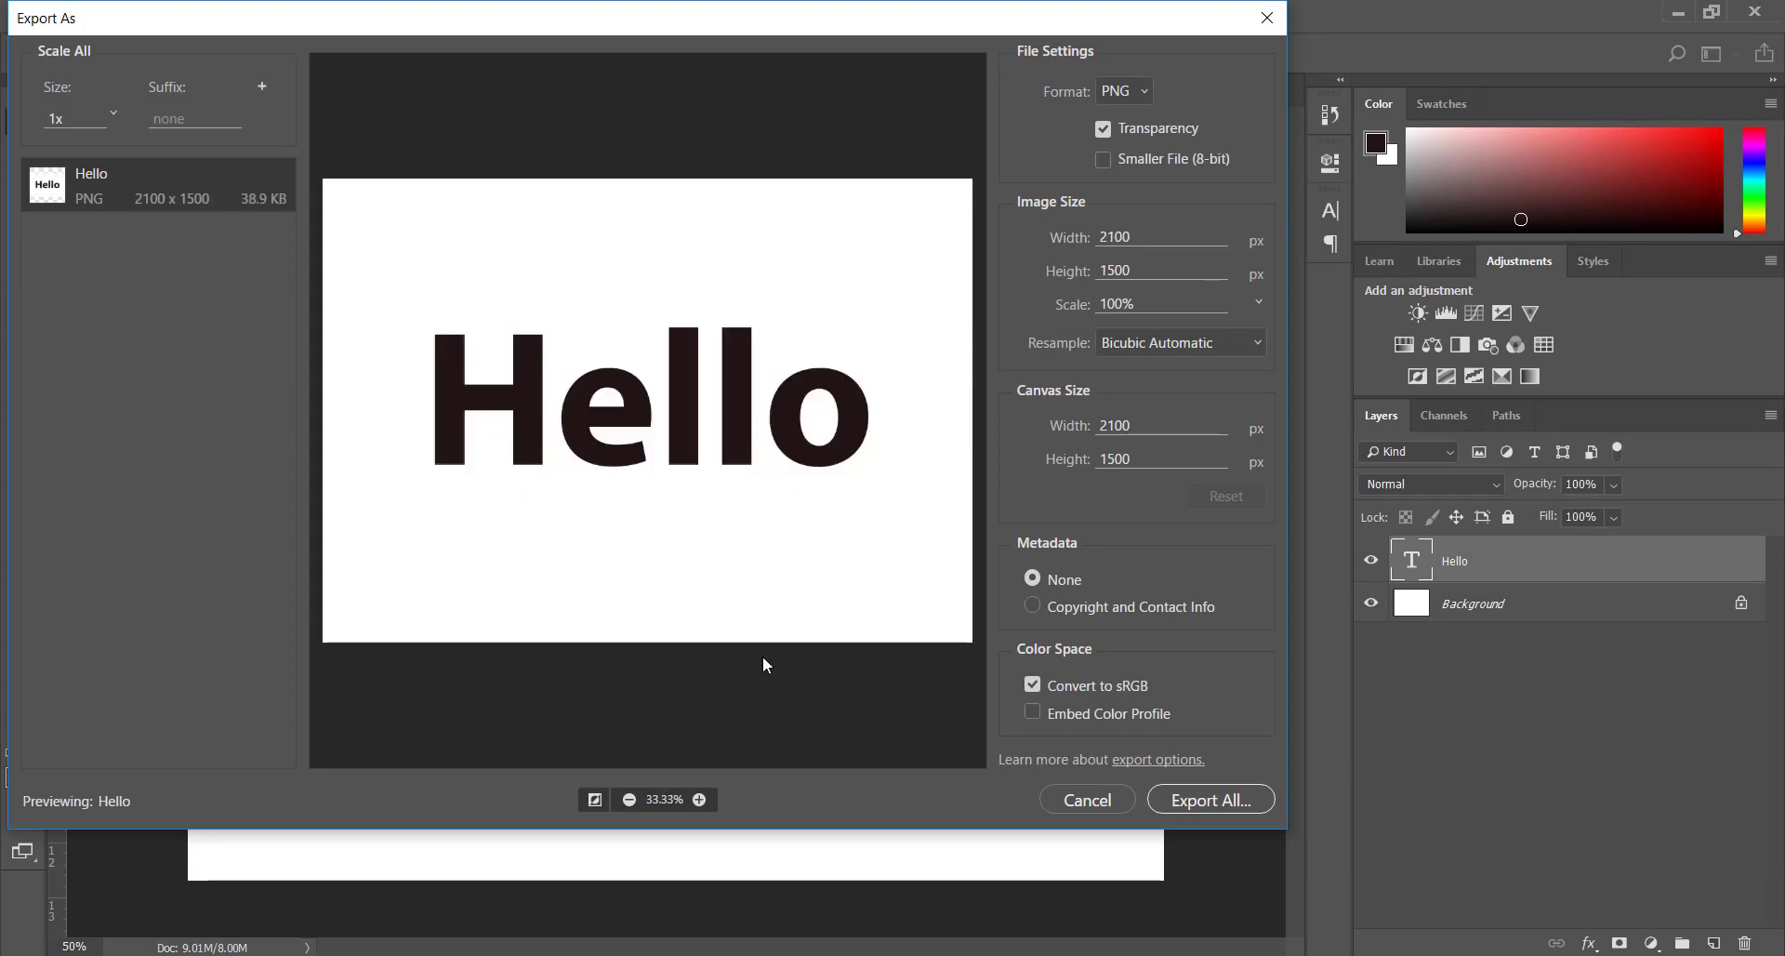
# Try the JPG, GIF and SVG formats, then set Format back to PNG at 2100 x 1500.
pyautogui.click(1146, 93)
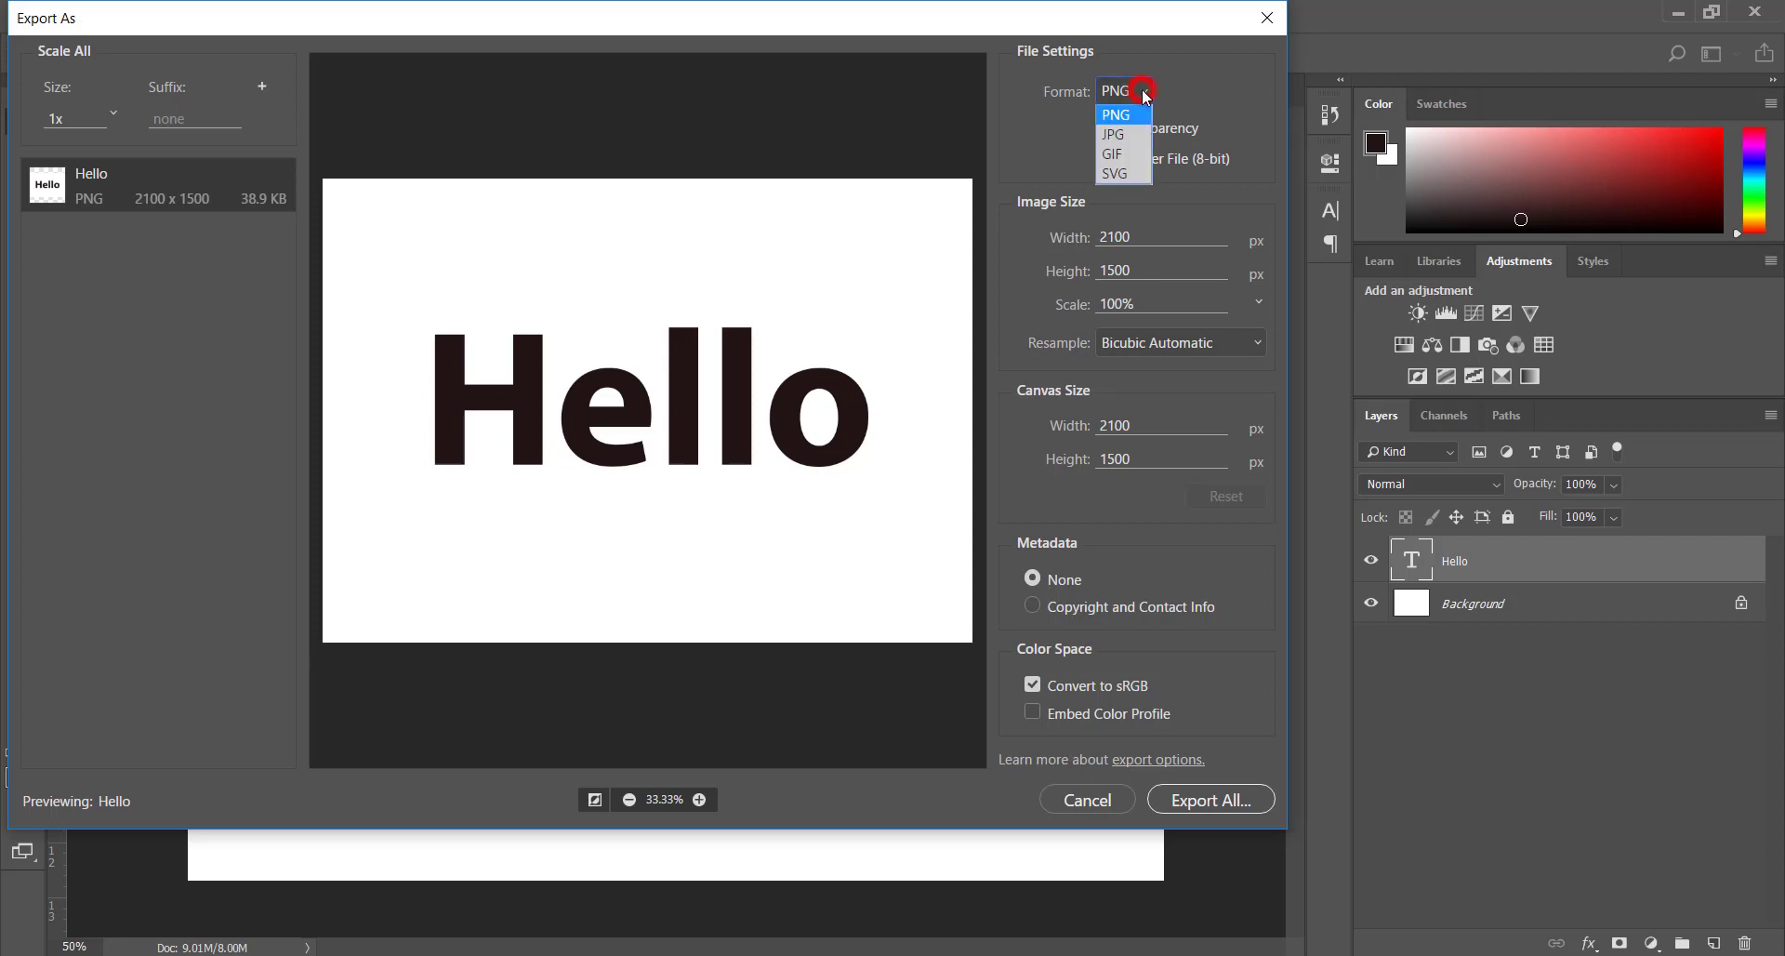
pyautogui.click(1146, 93)
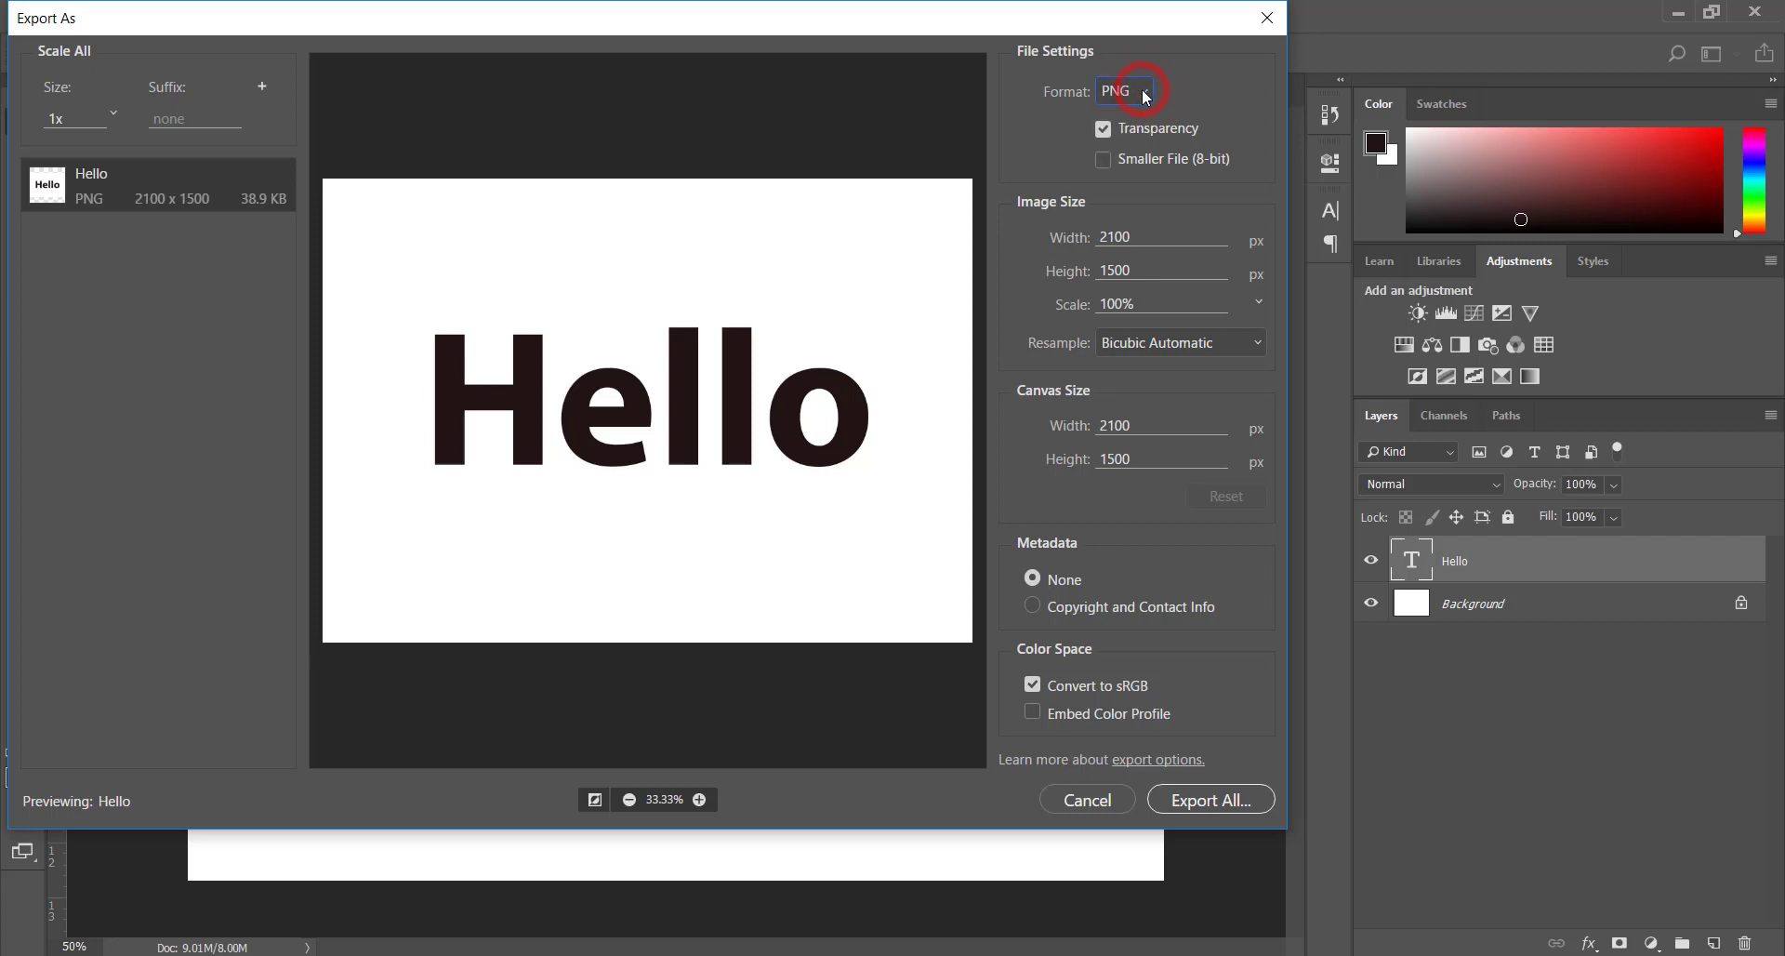
pyautogui.click(1145, 93)
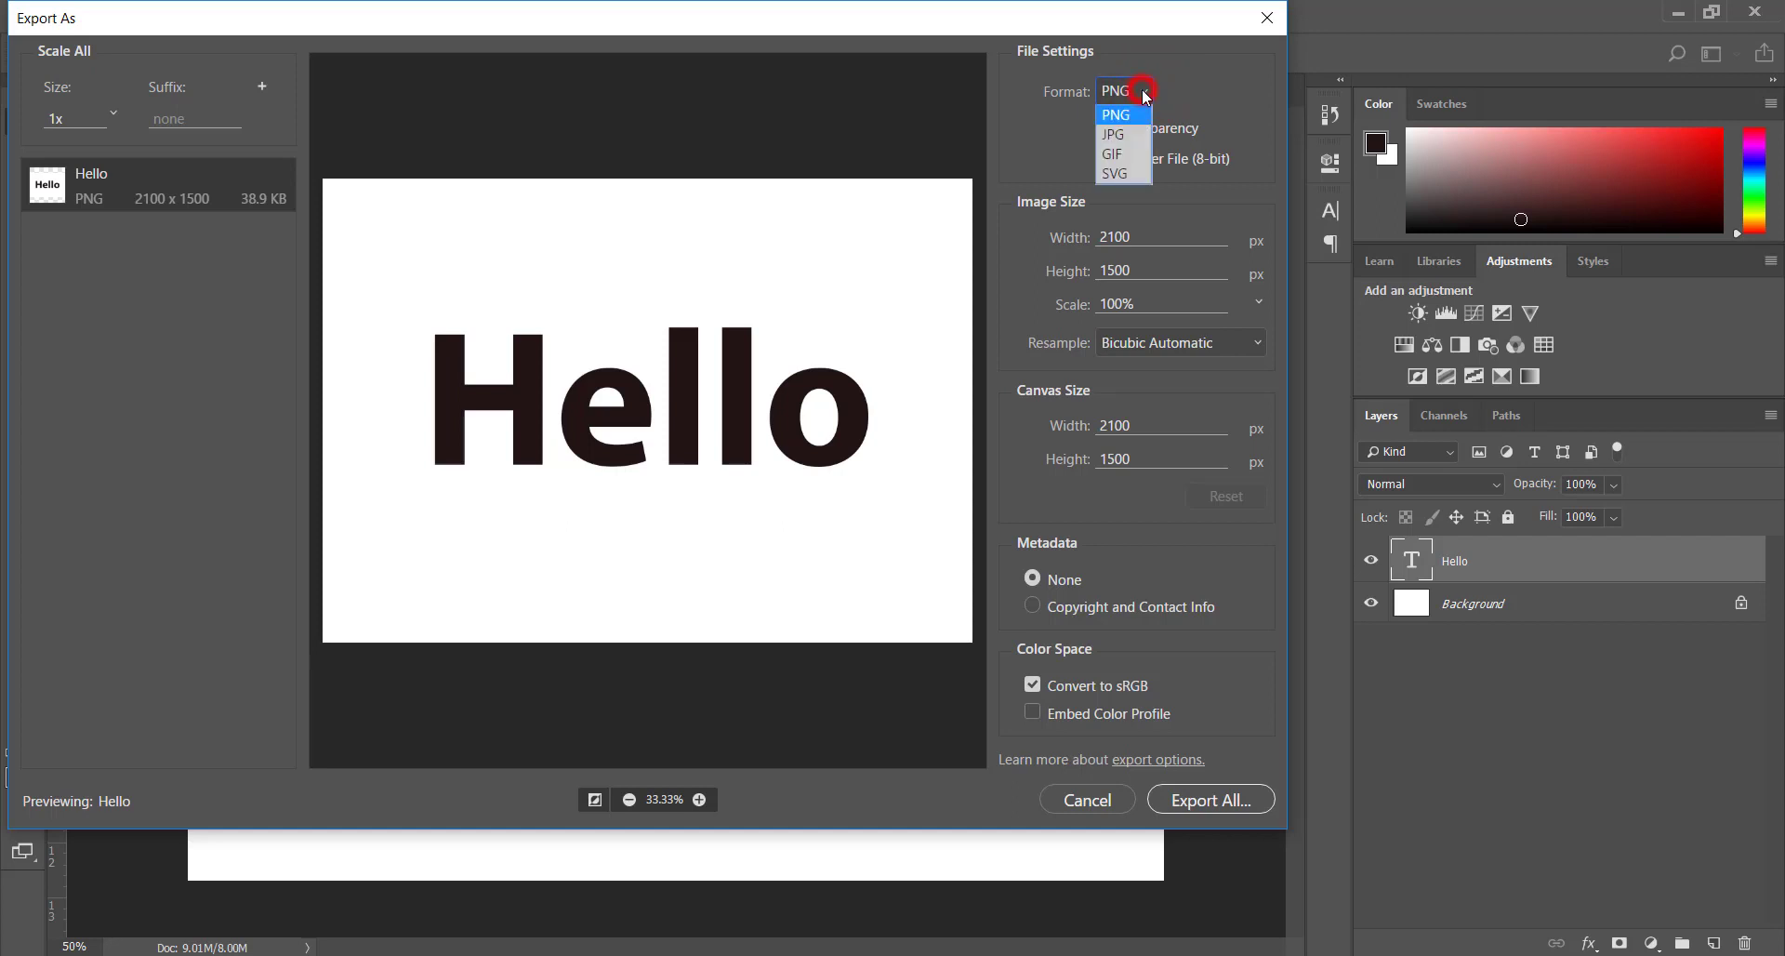
pyautogui.click(1122, 134)
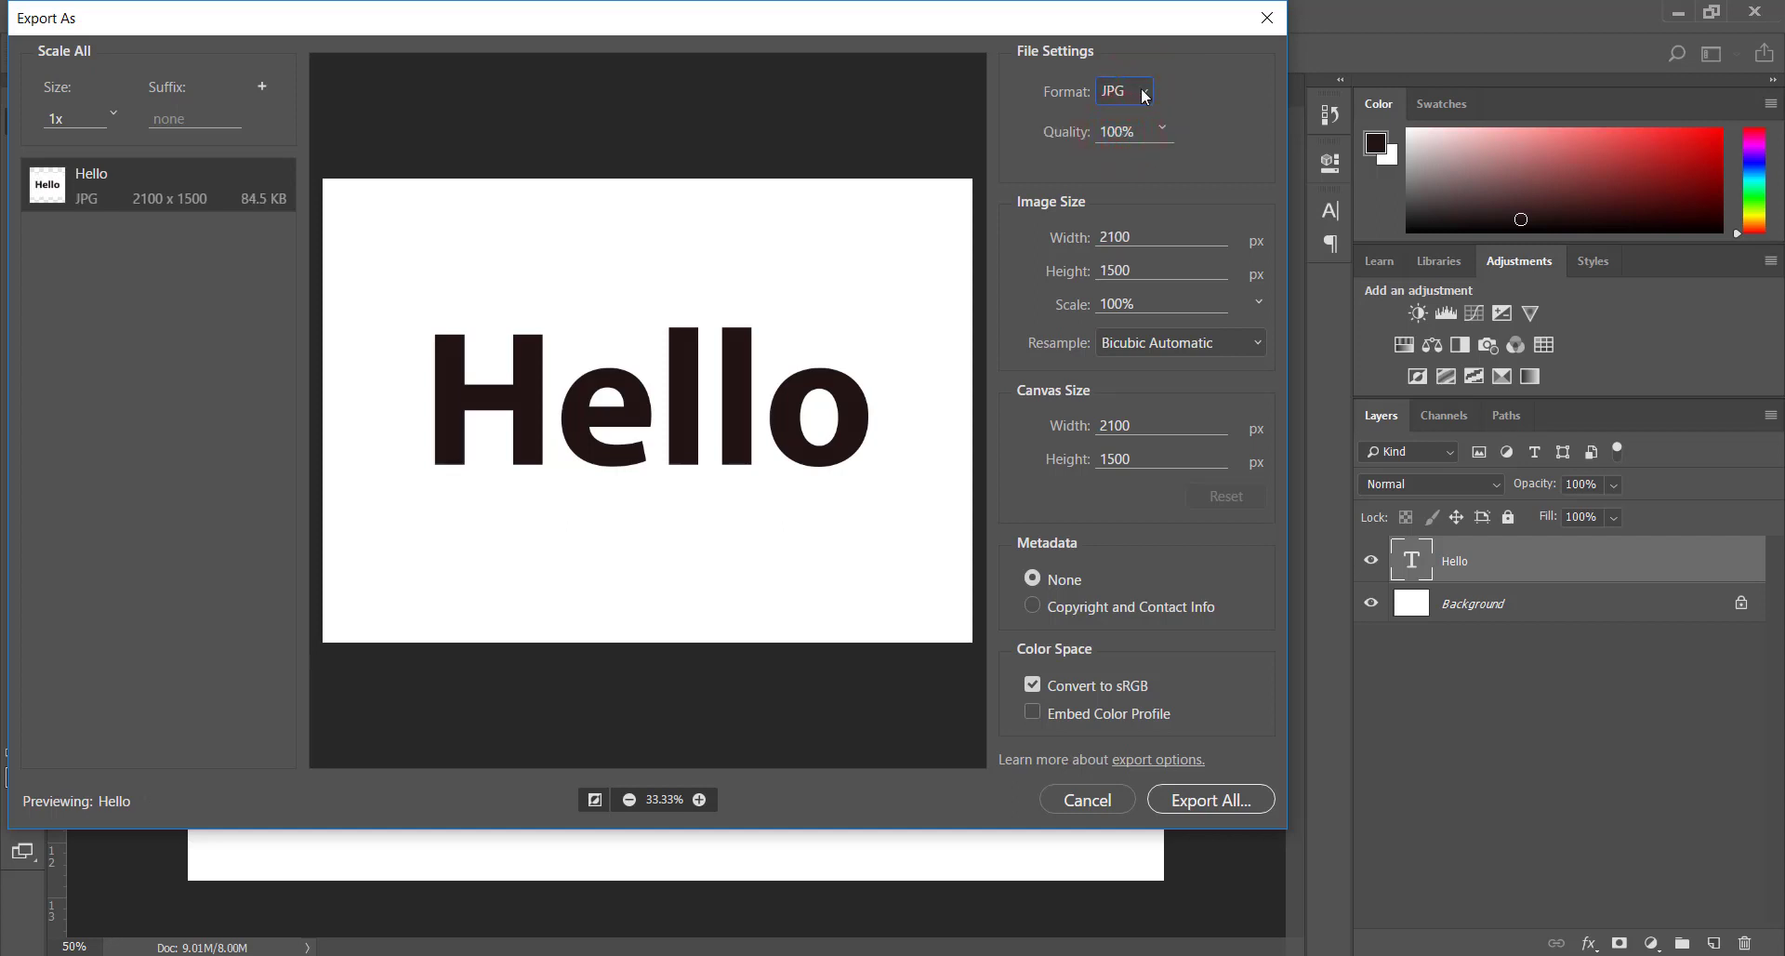
pyautogui.click(1145, 93)
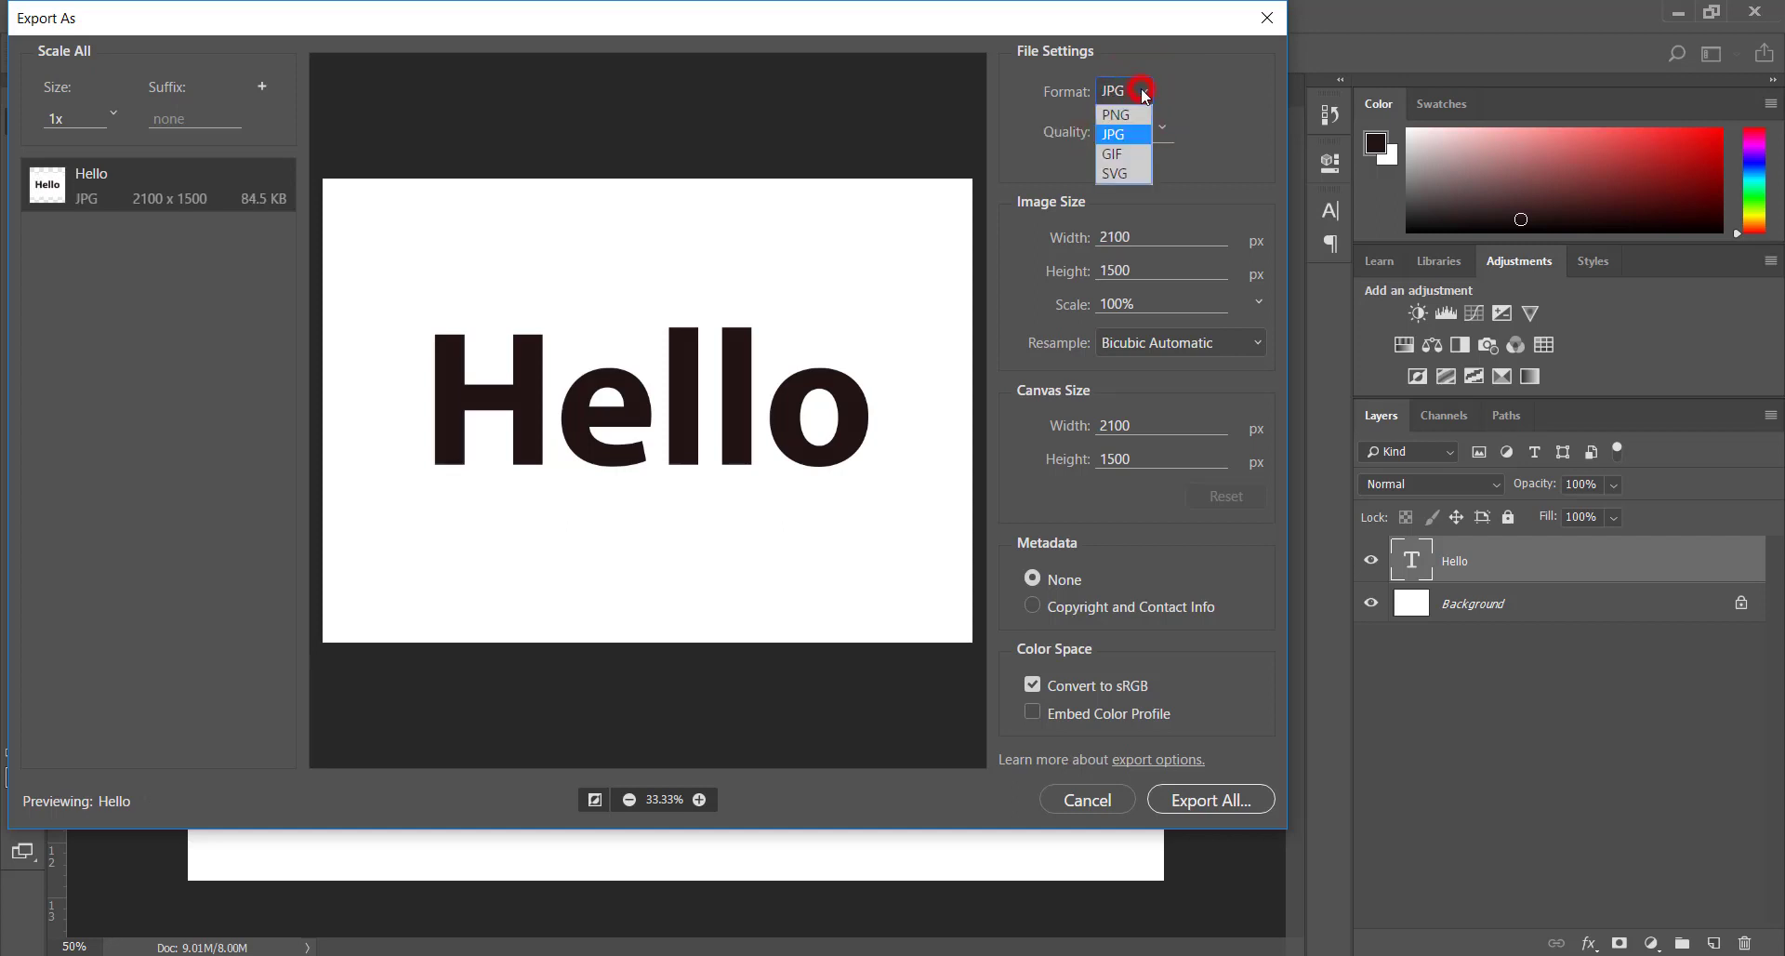
pyautogui.click(1125, 154)
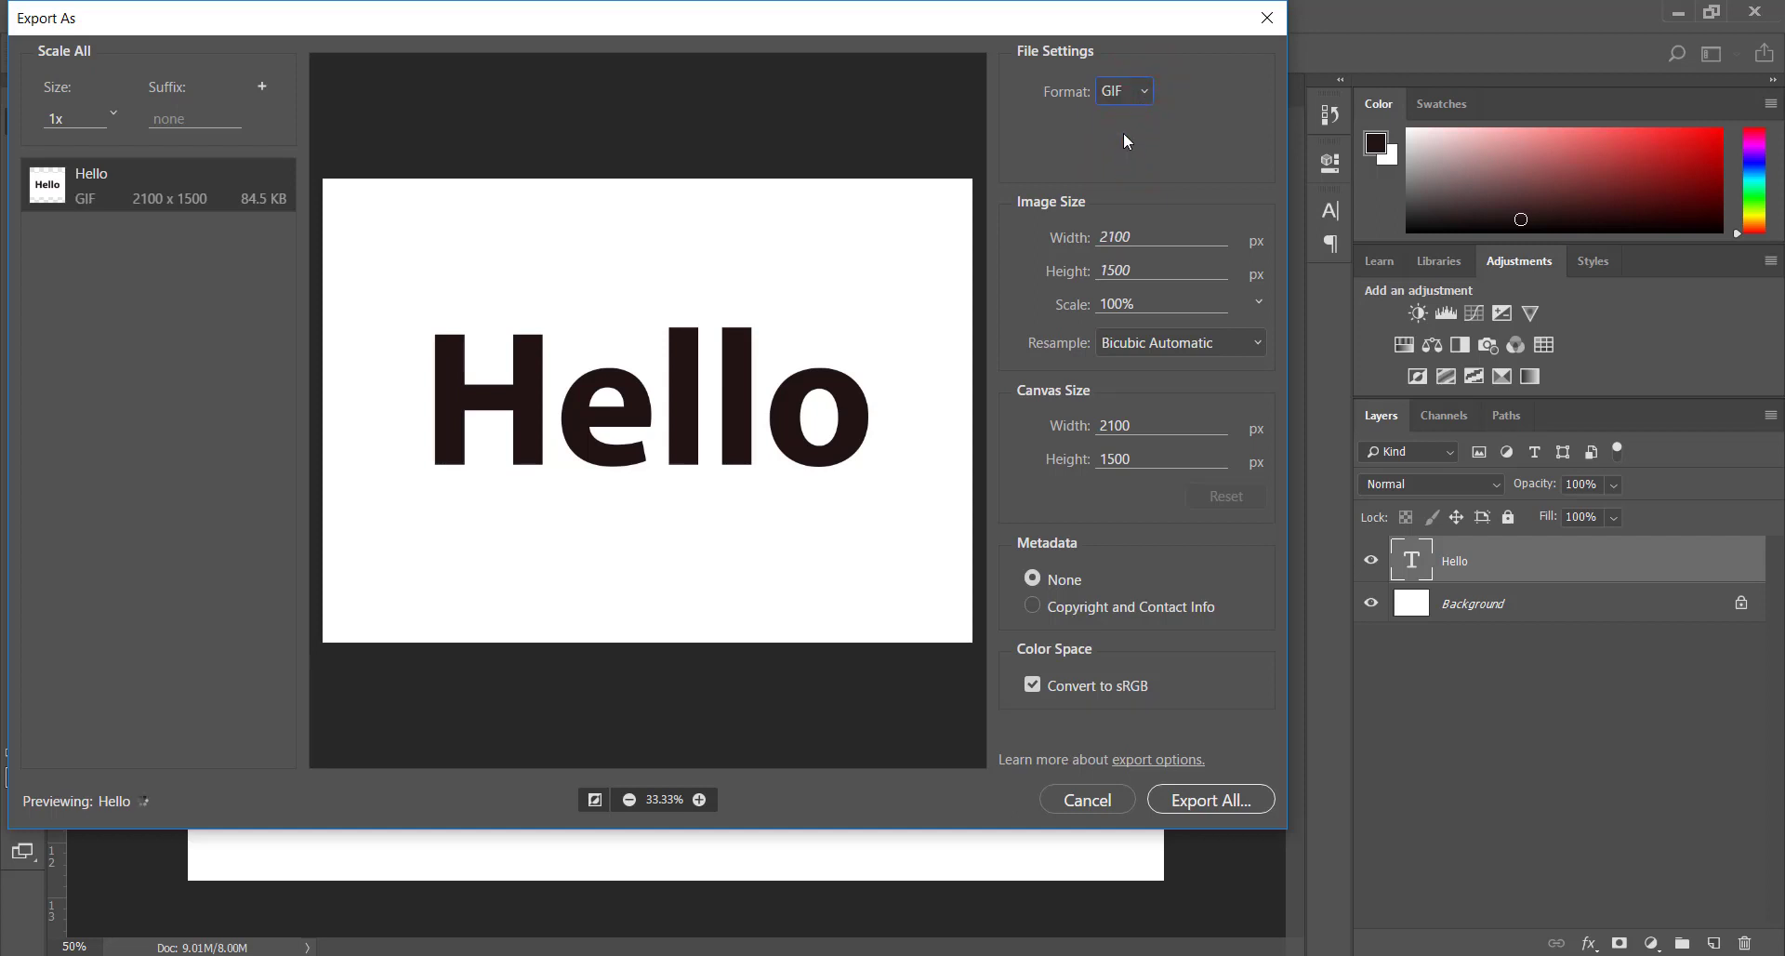
pyautogui.click(1129, 92)
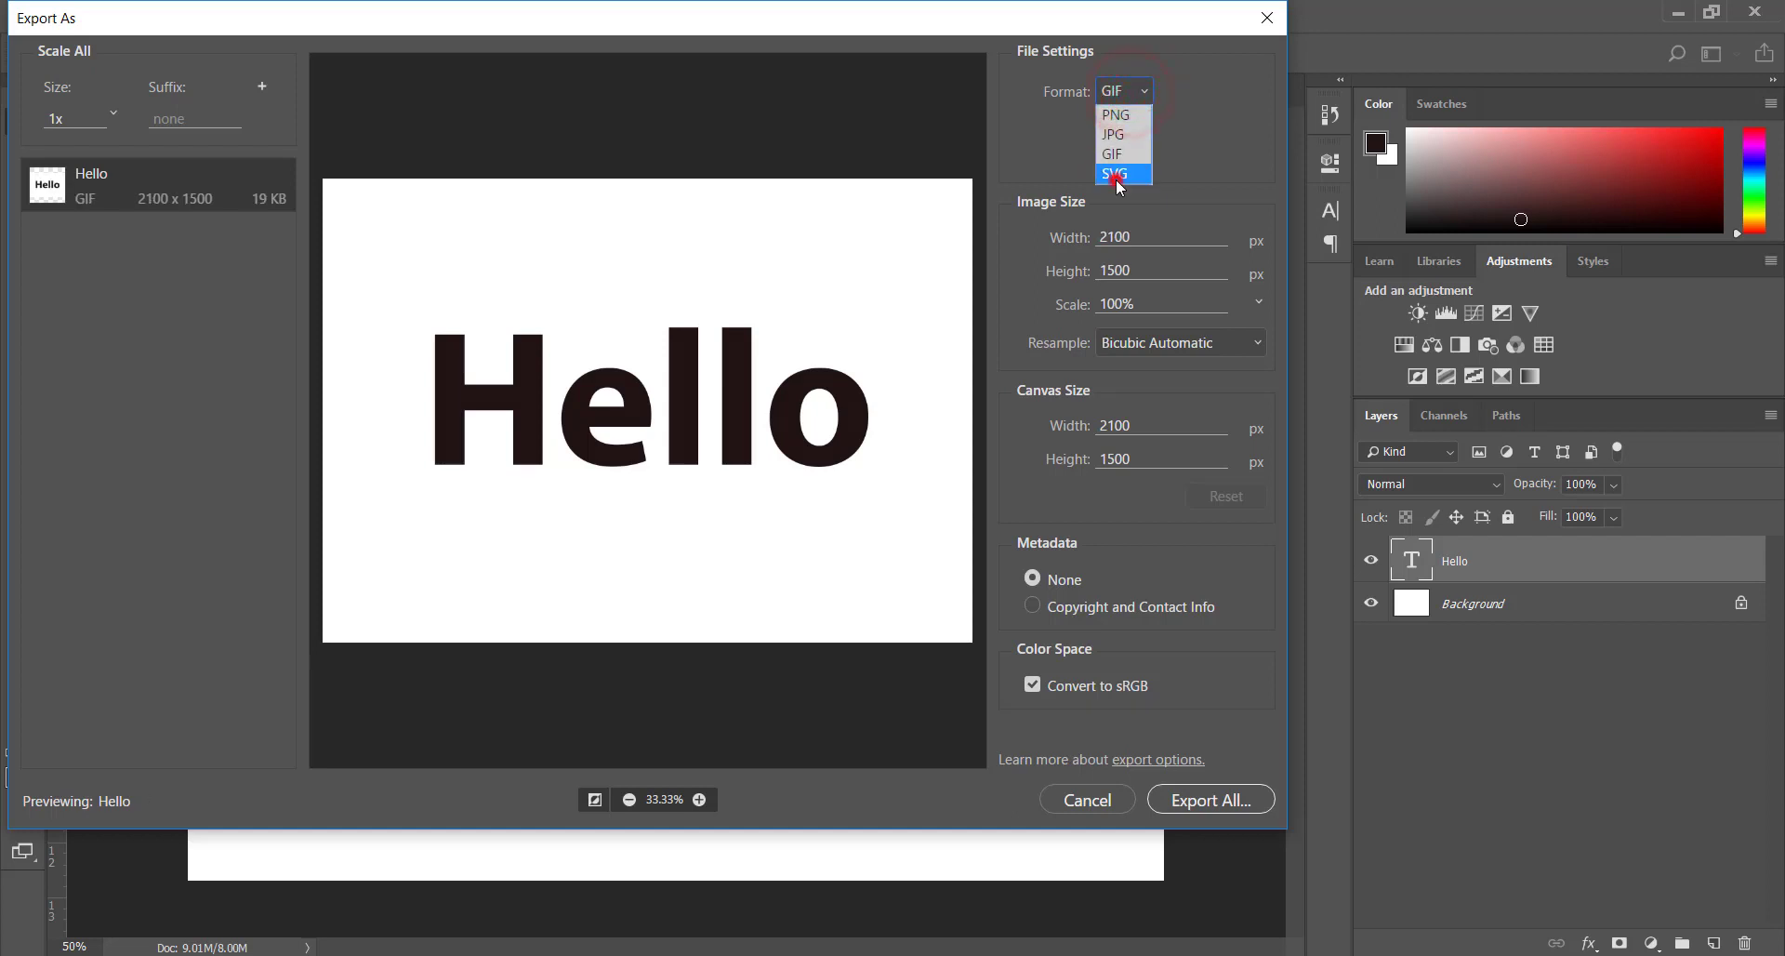
pyautogui.click(1119, 174)
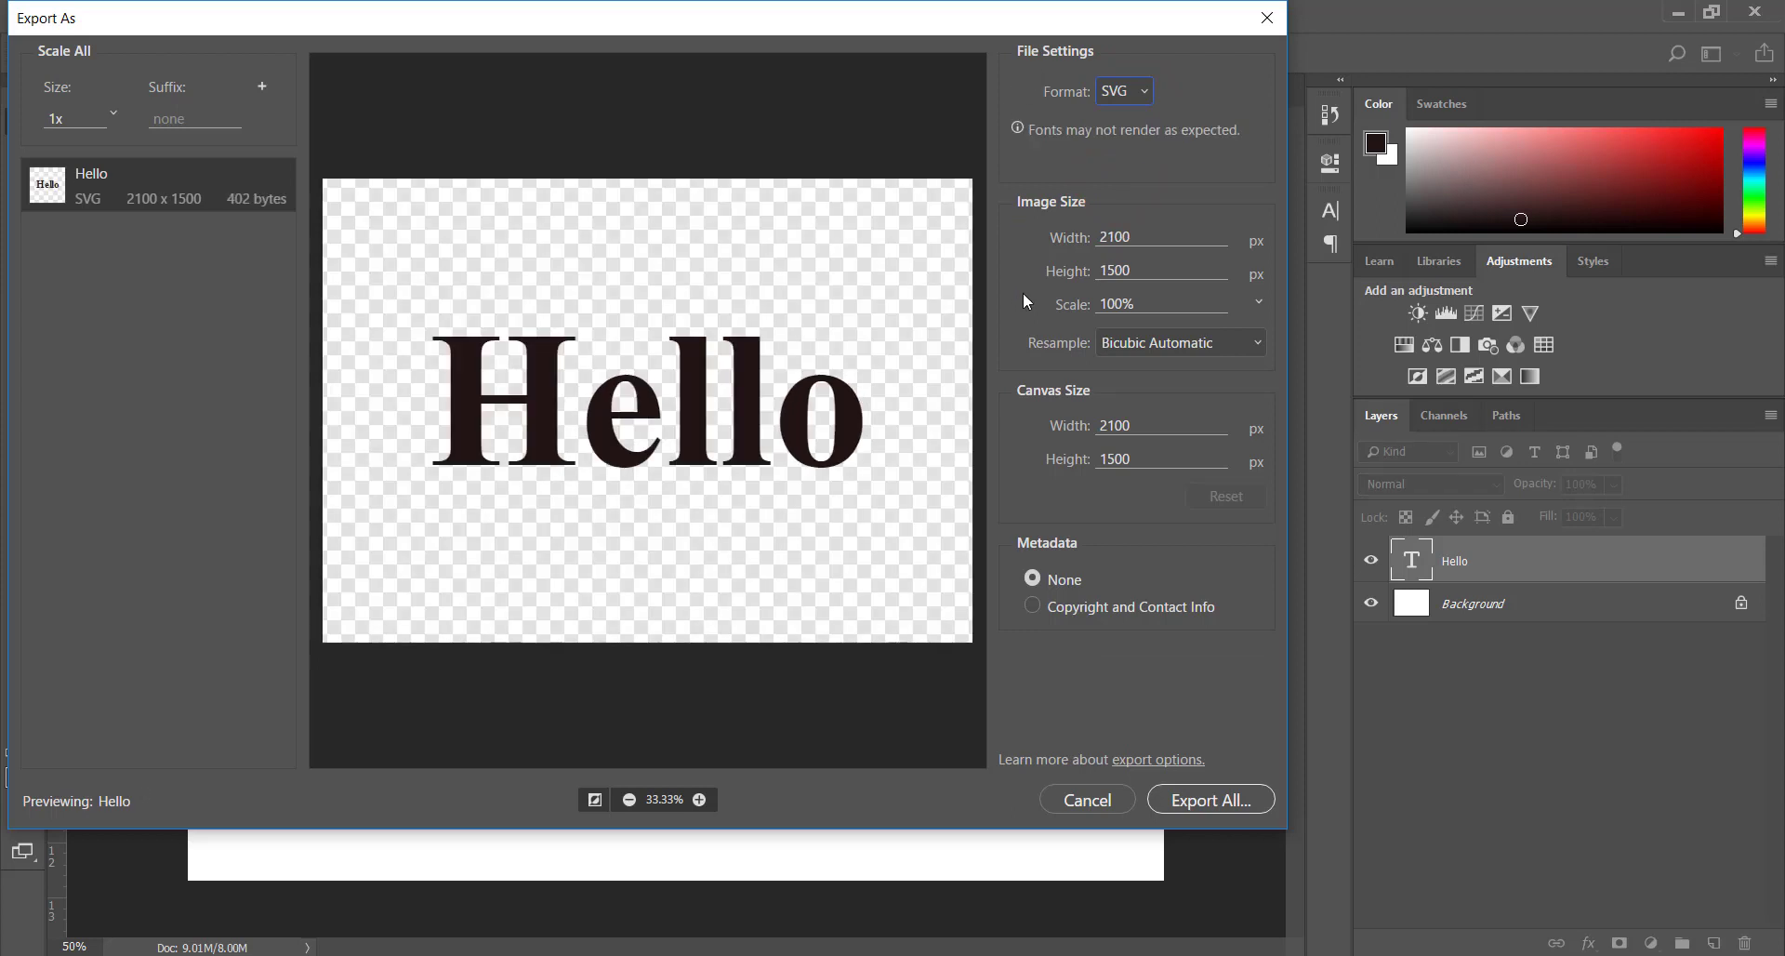
pyautogui.click(1129, 96)
pyautogui.click(1117, 114)
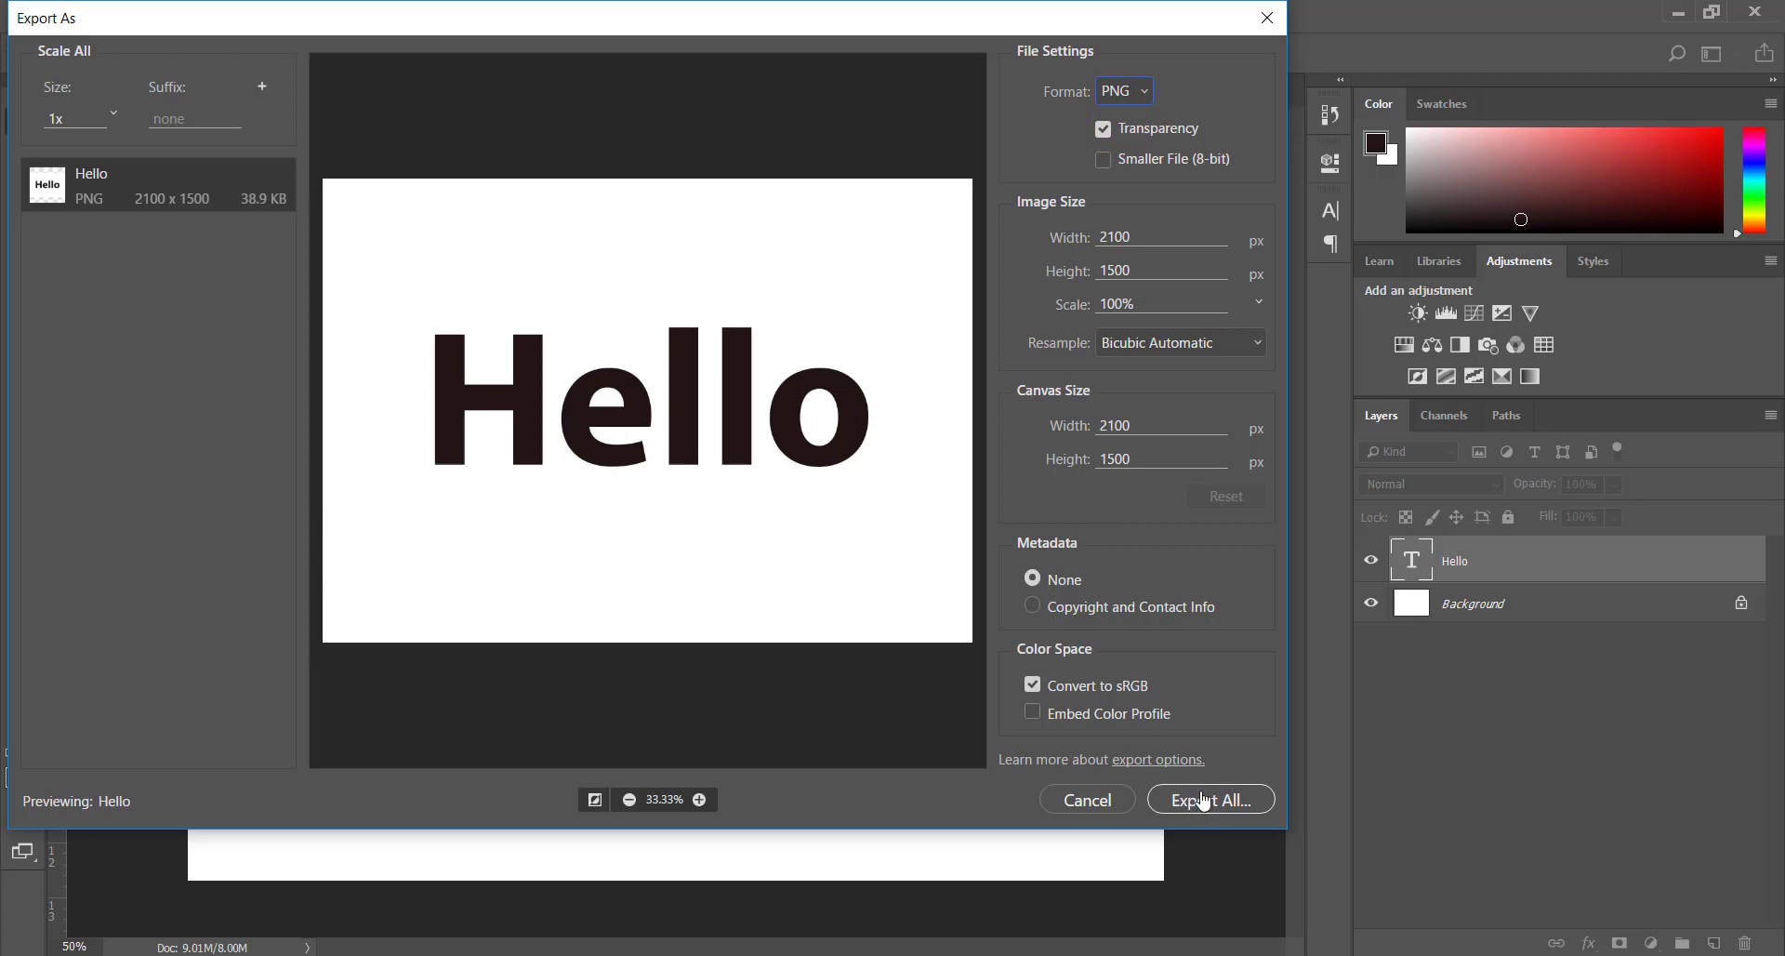
# Export the image and save it as Hello.png in Downloads.
pyautogui.click(1203, 798)
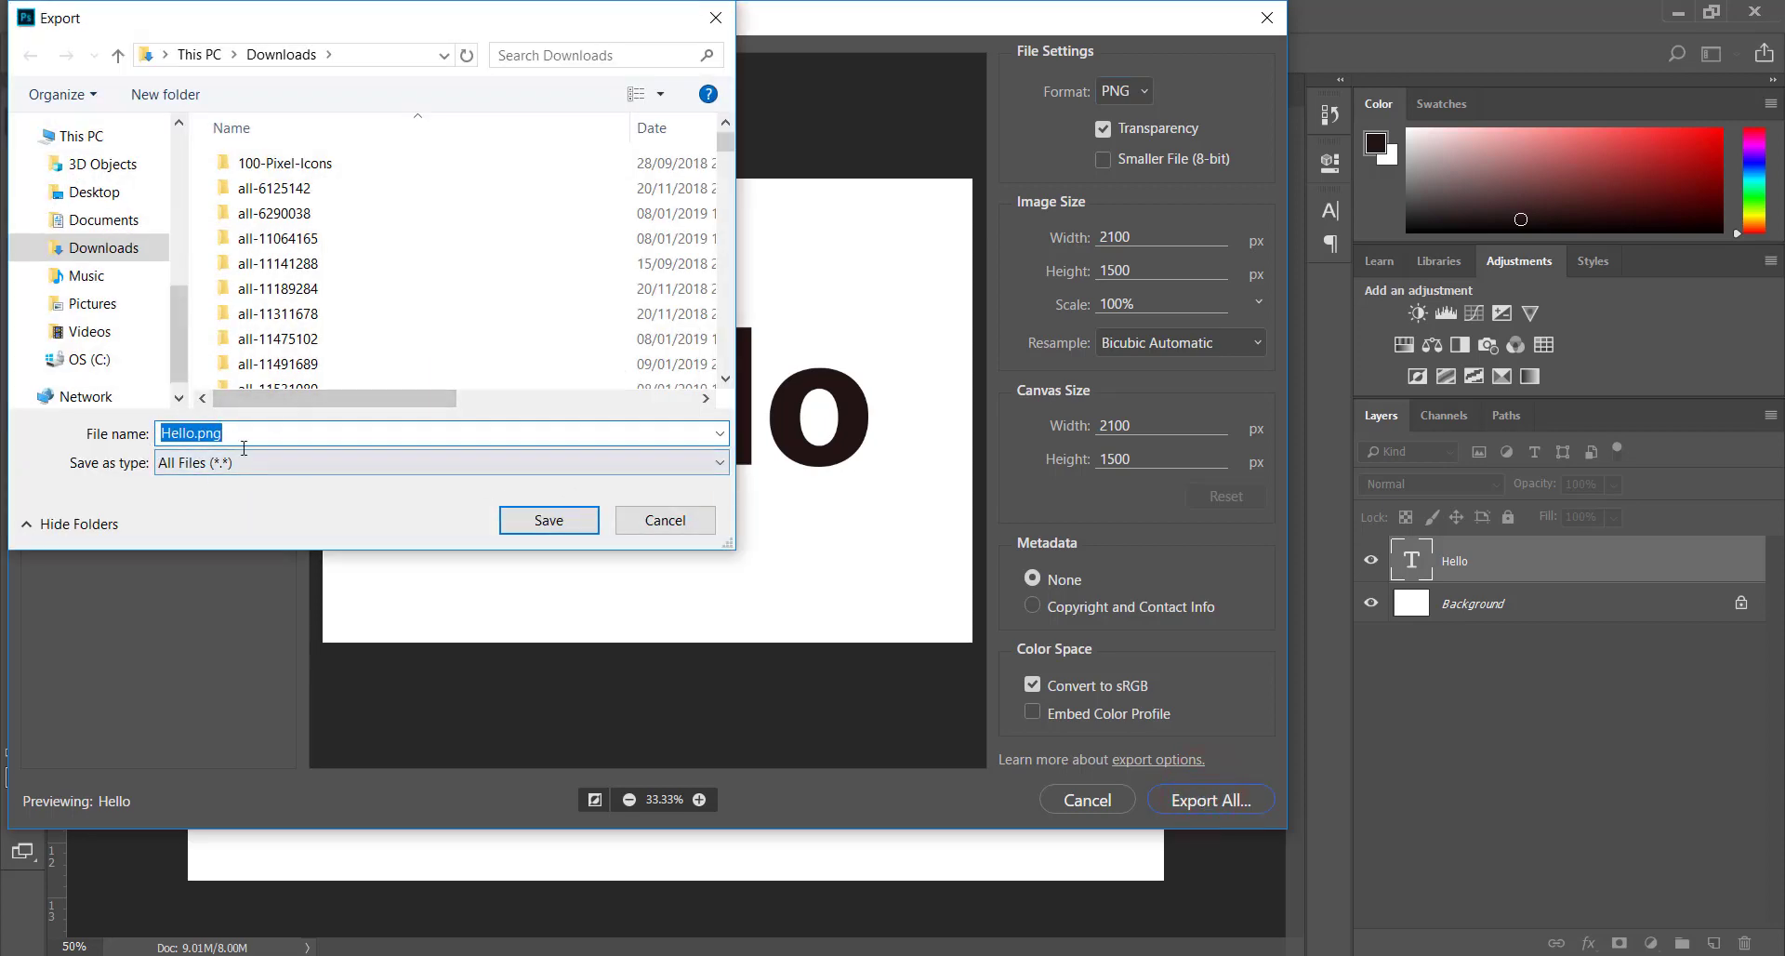
pyautogui.click(540, 519)
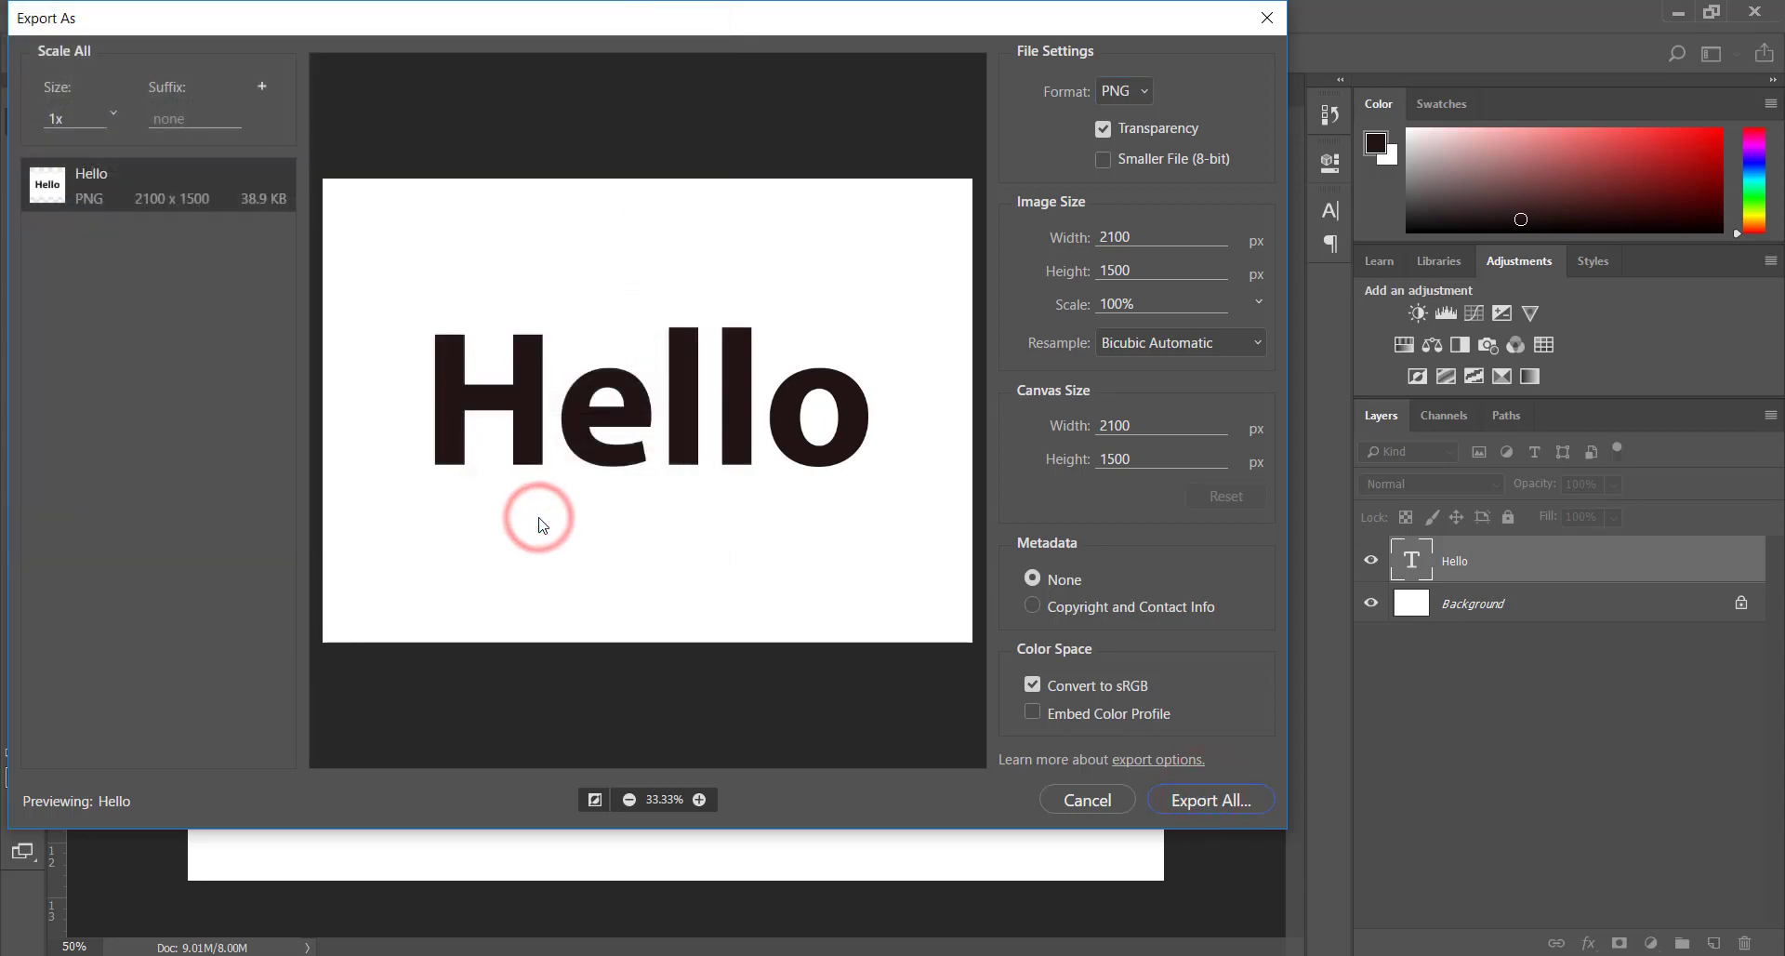